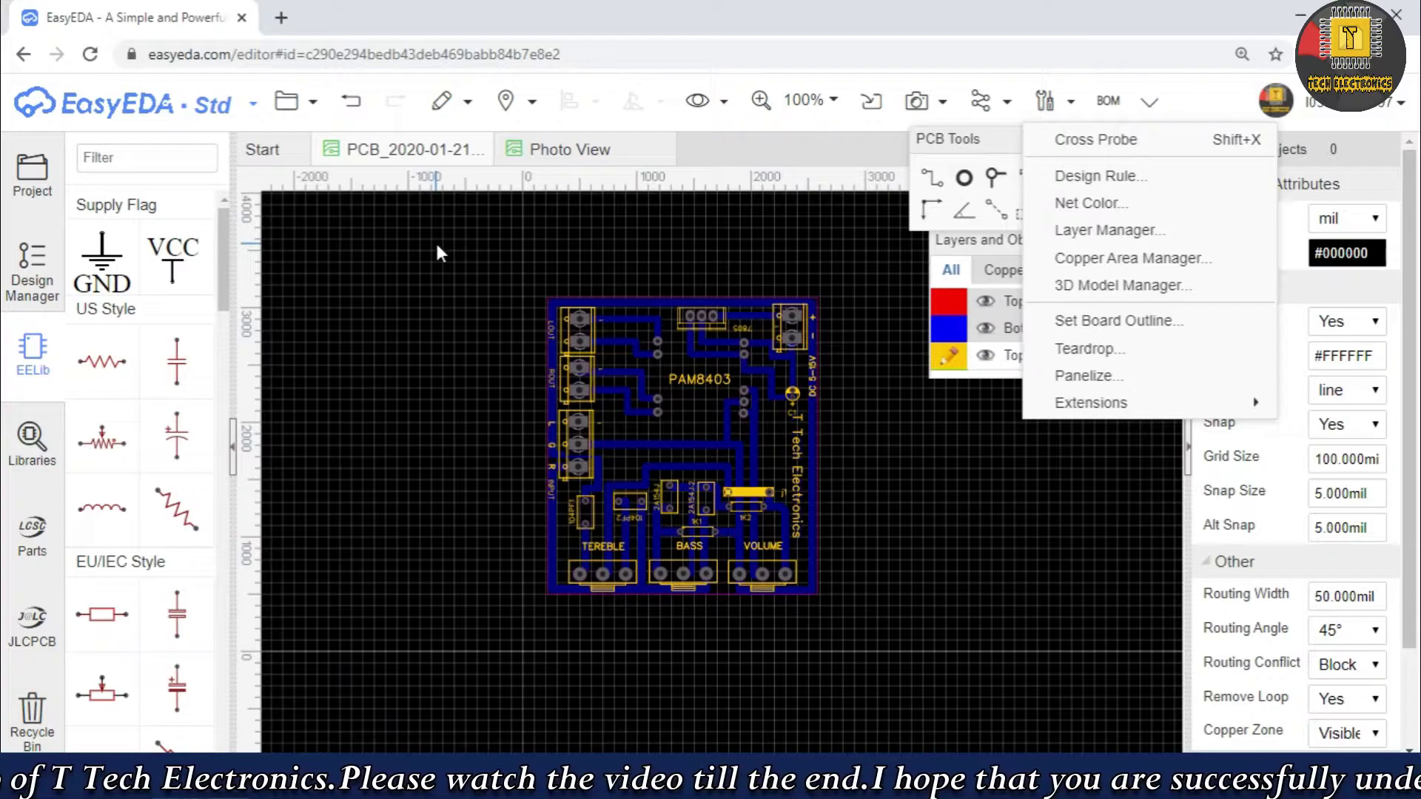
Export the PCB as a PDF with only BottomLayer, BoardOutLine, Multi-Layer and Hole included, and open the downloaded file.
{"action": "left_click", "coordinate": [309, 102]}
{"action": "left_click", "coordinate": [312, 111]}
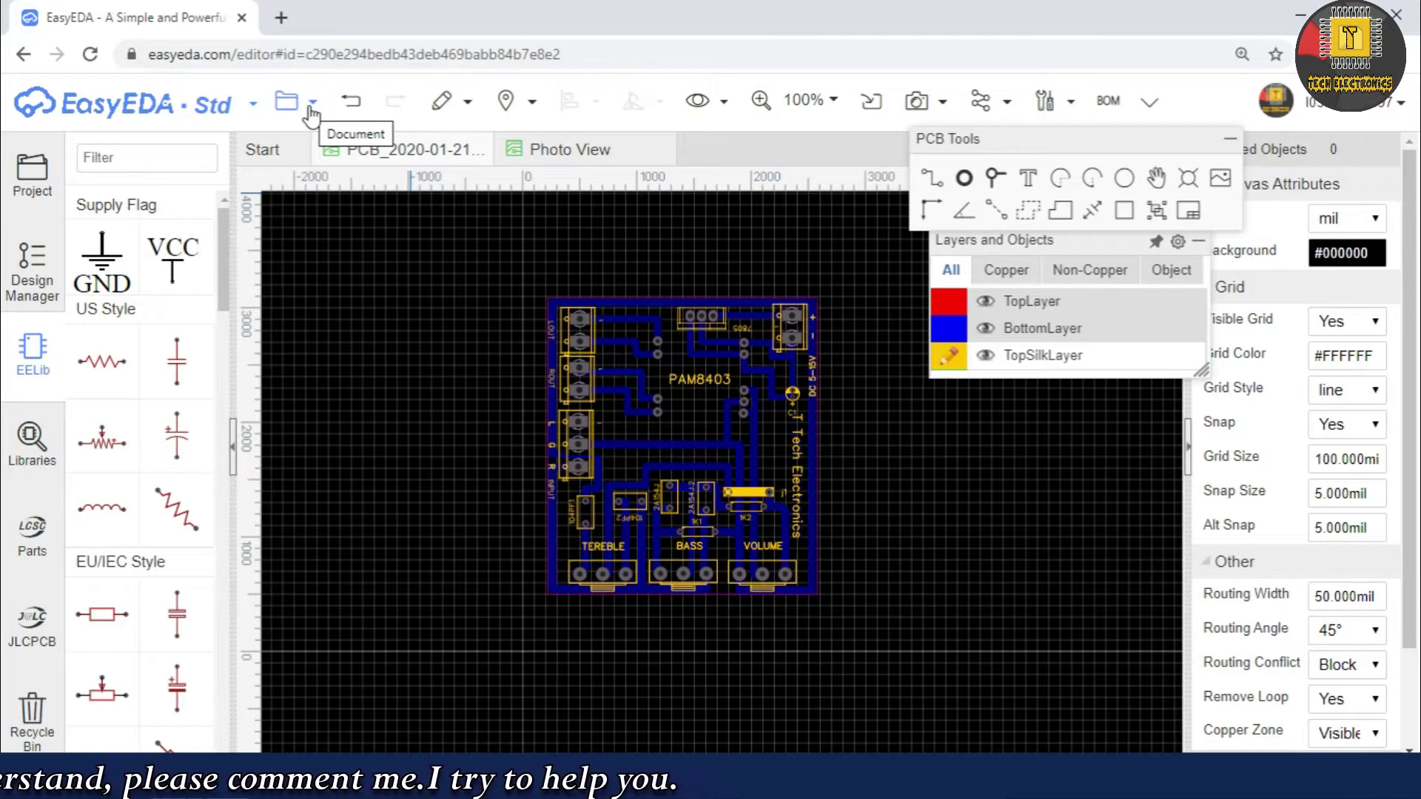
{"action": "left_click", "coordinate": [310, 109]}
{"action": "mouse_move", "coordinate": [521, 339]}
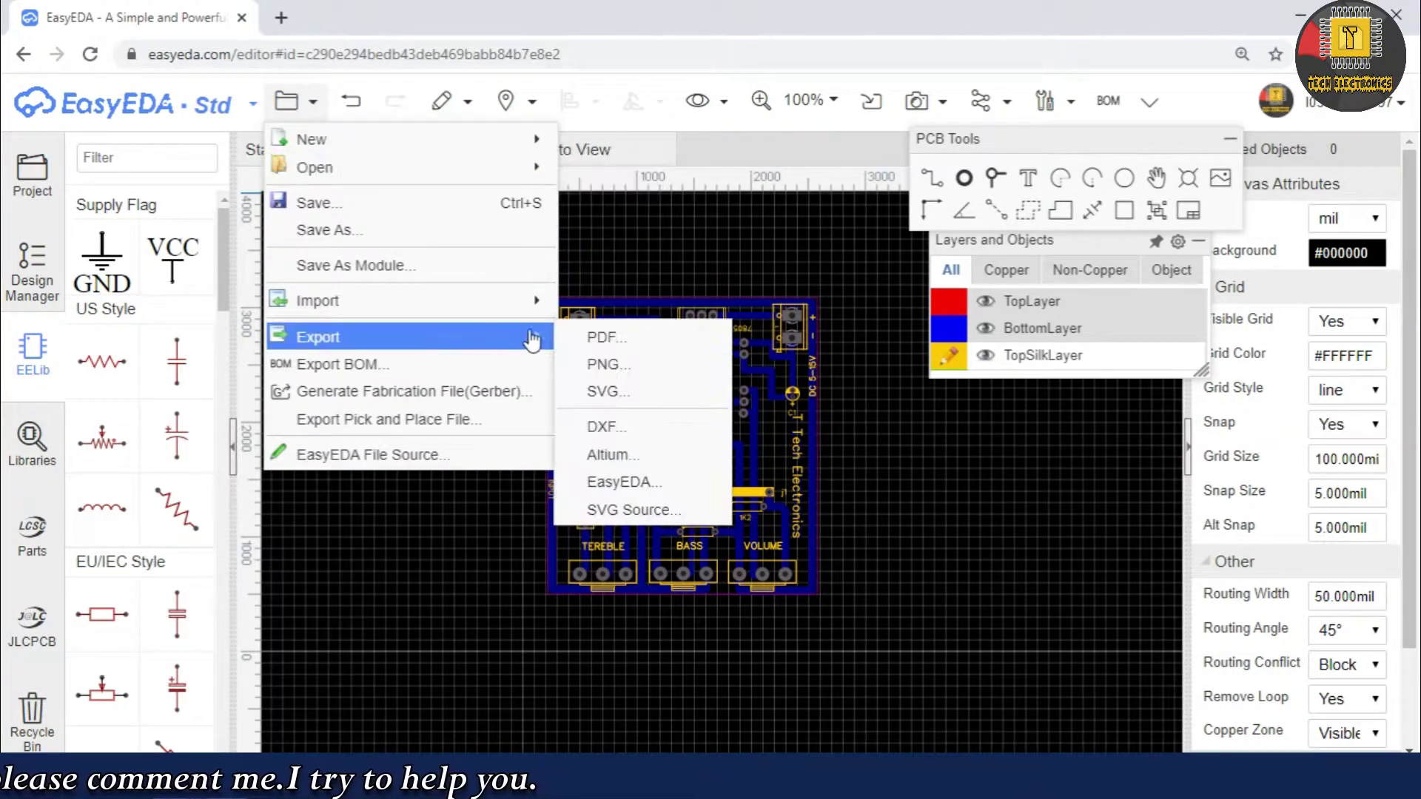
{"action": "left_click", "coordinate": [596, 338]}
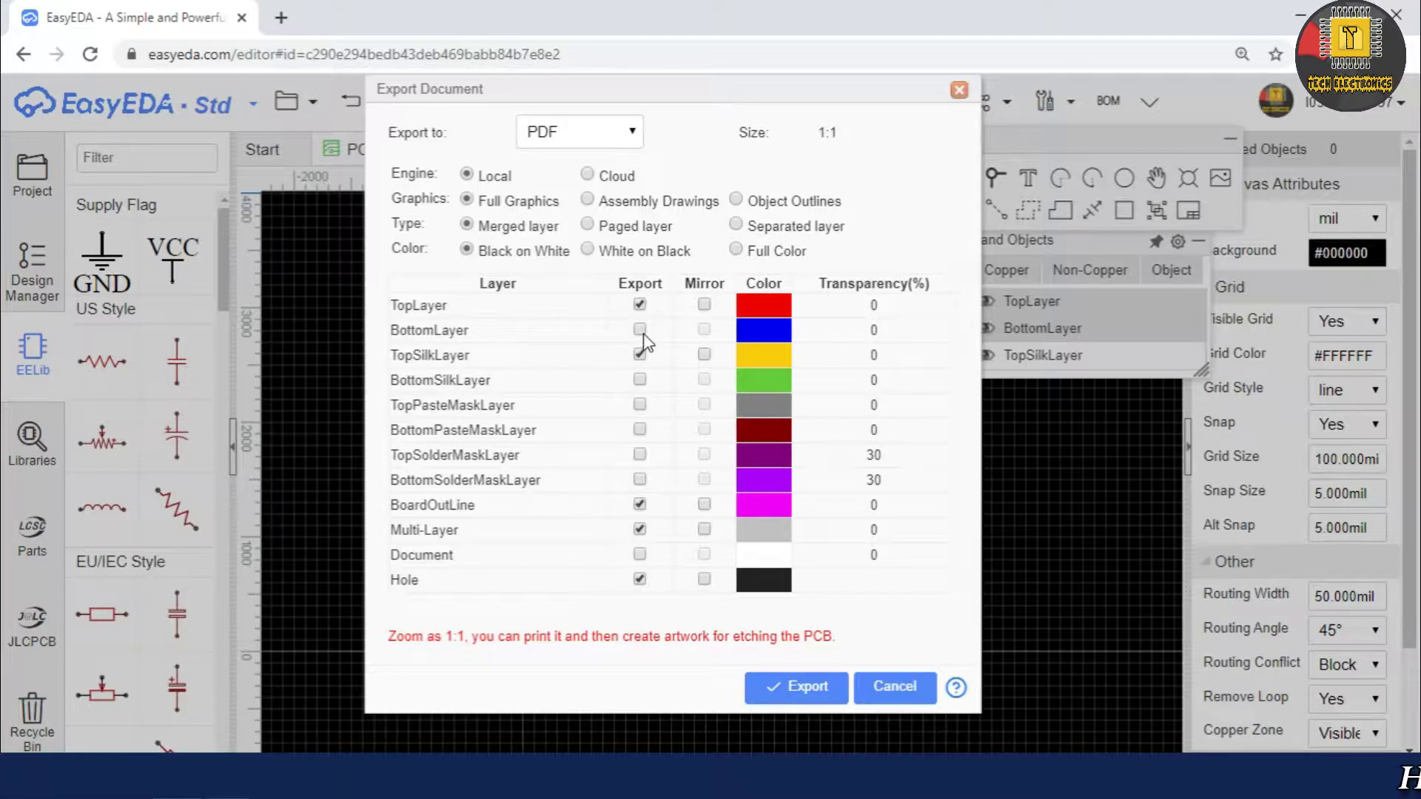
{"action": "left_click", "coordinate": [641, 354]}
{"action": "left_click", "coordinate": [641, 305]}
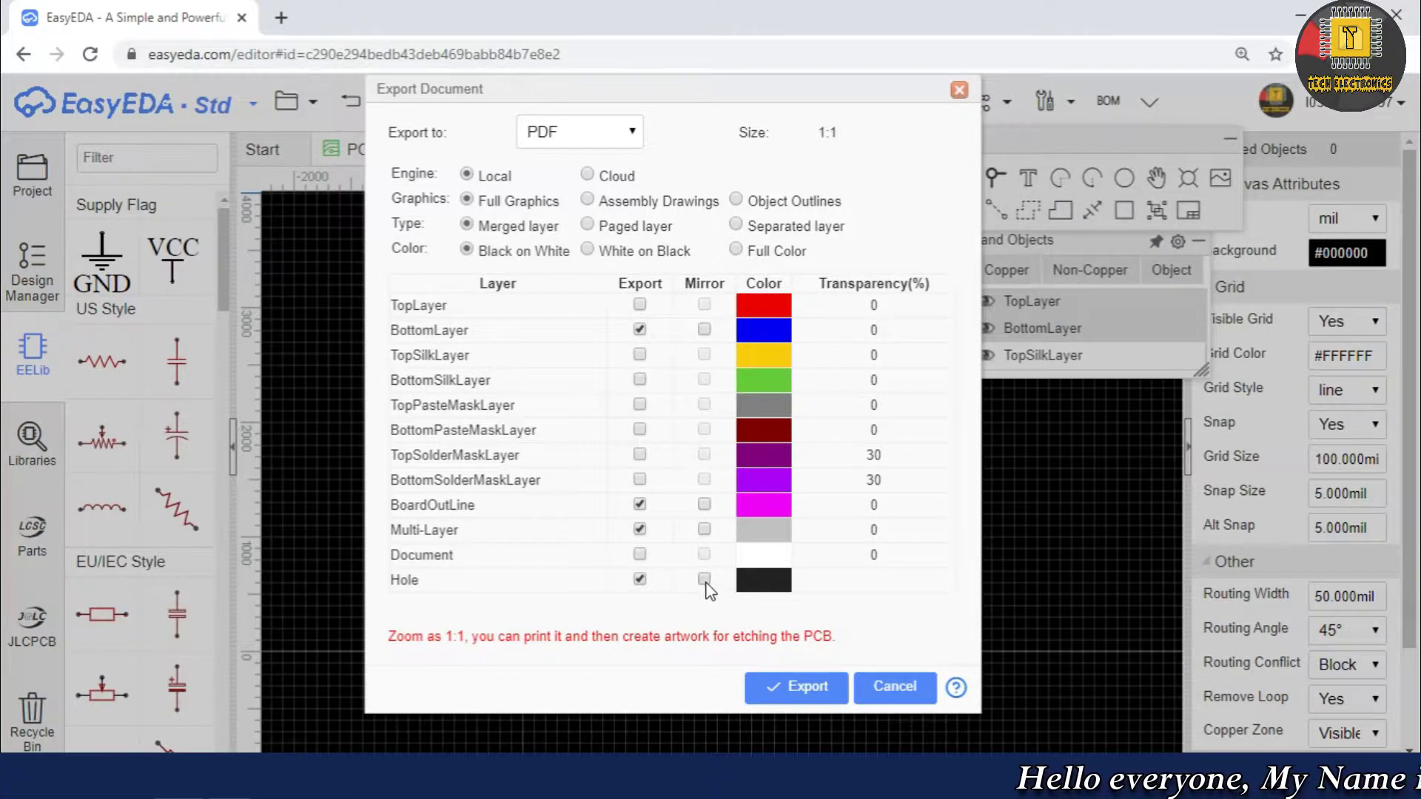
{"action": "left_click", "coordinate": [795, 686]}
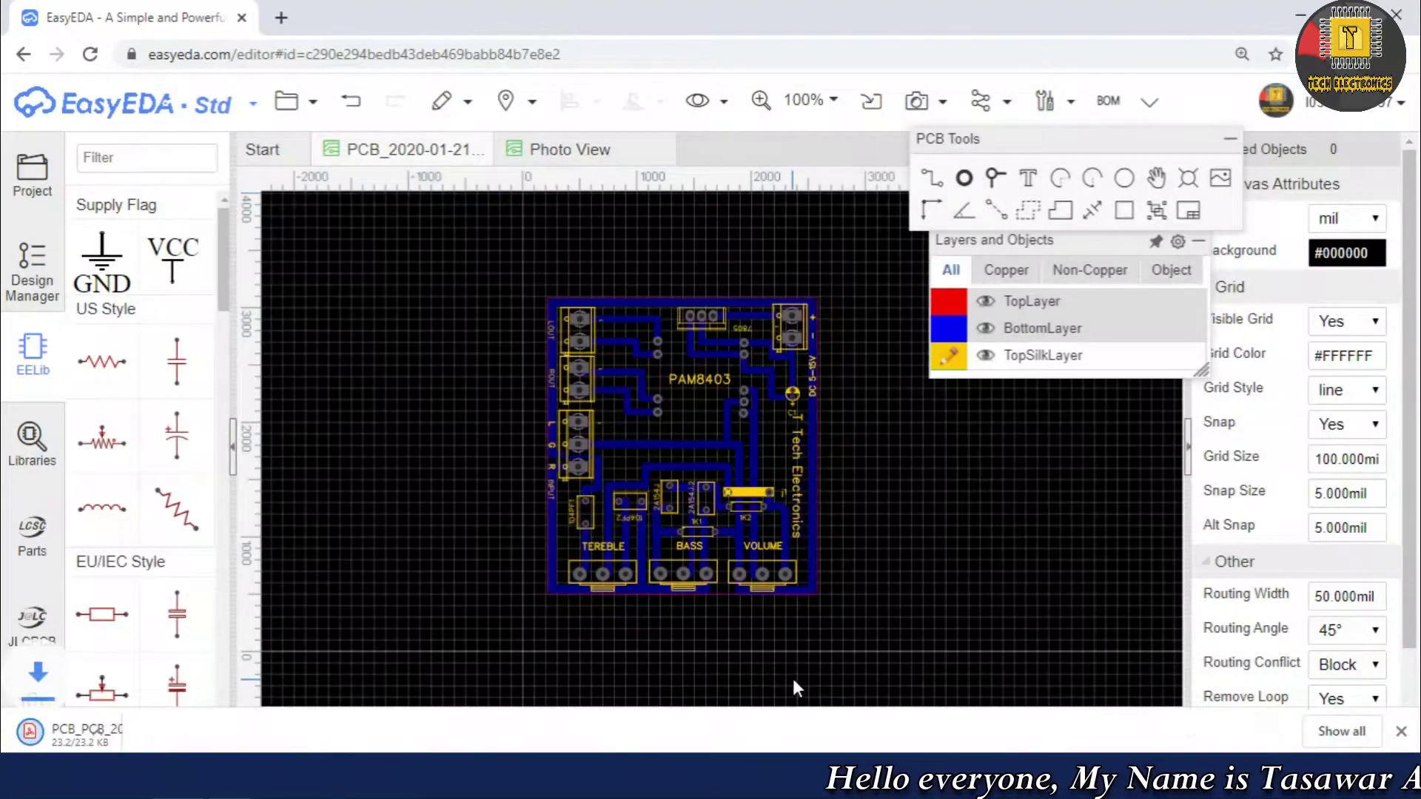
{"action": "right_click", "coordinate": [146, 744]}
{"action": "left_click", "coordinate": [181, 596]}
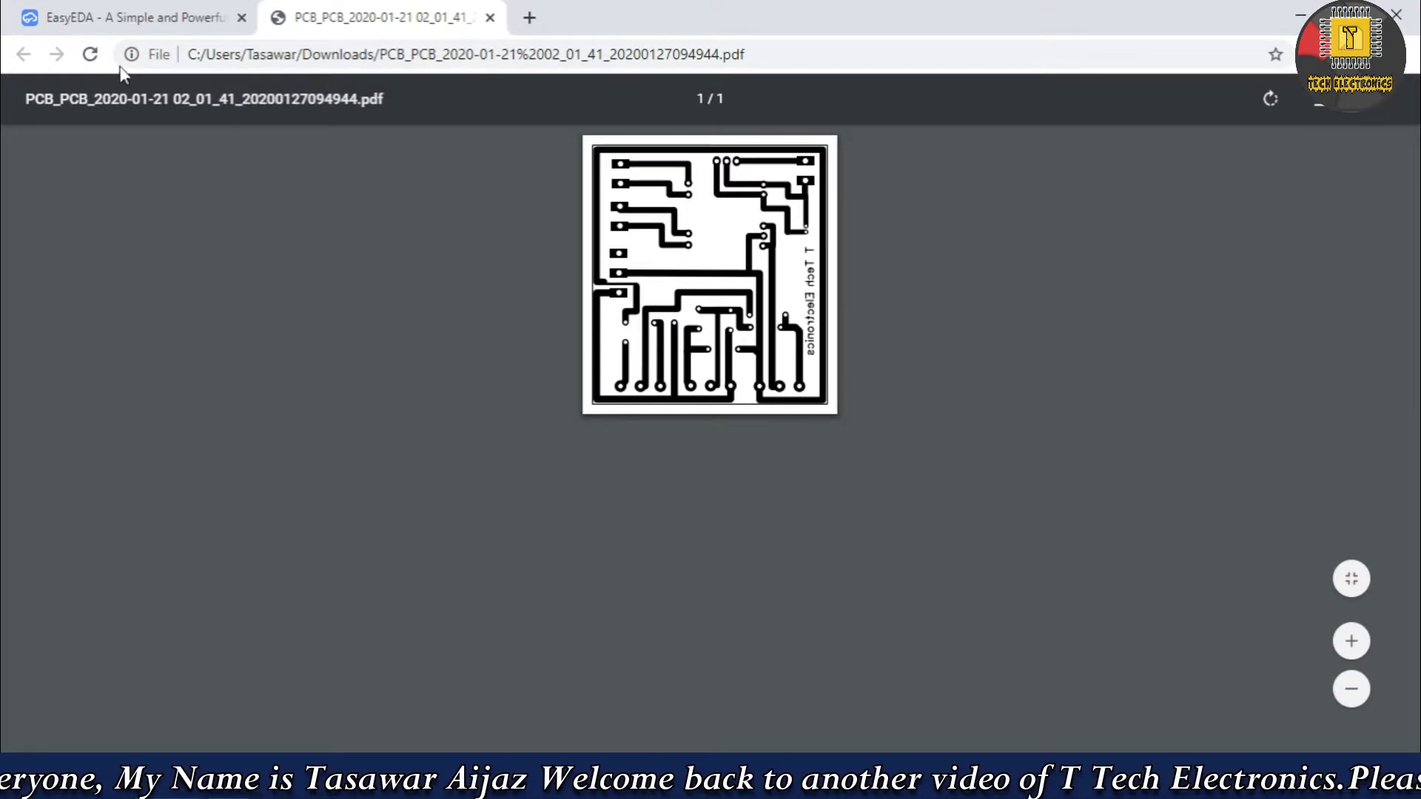
Export the PCB as a second PDF with only TopSilkLayer, BoardOutLine, Multi-Layer and mirrored Hole included.
{"action": "left_click", "coordinate": [124, 22]}
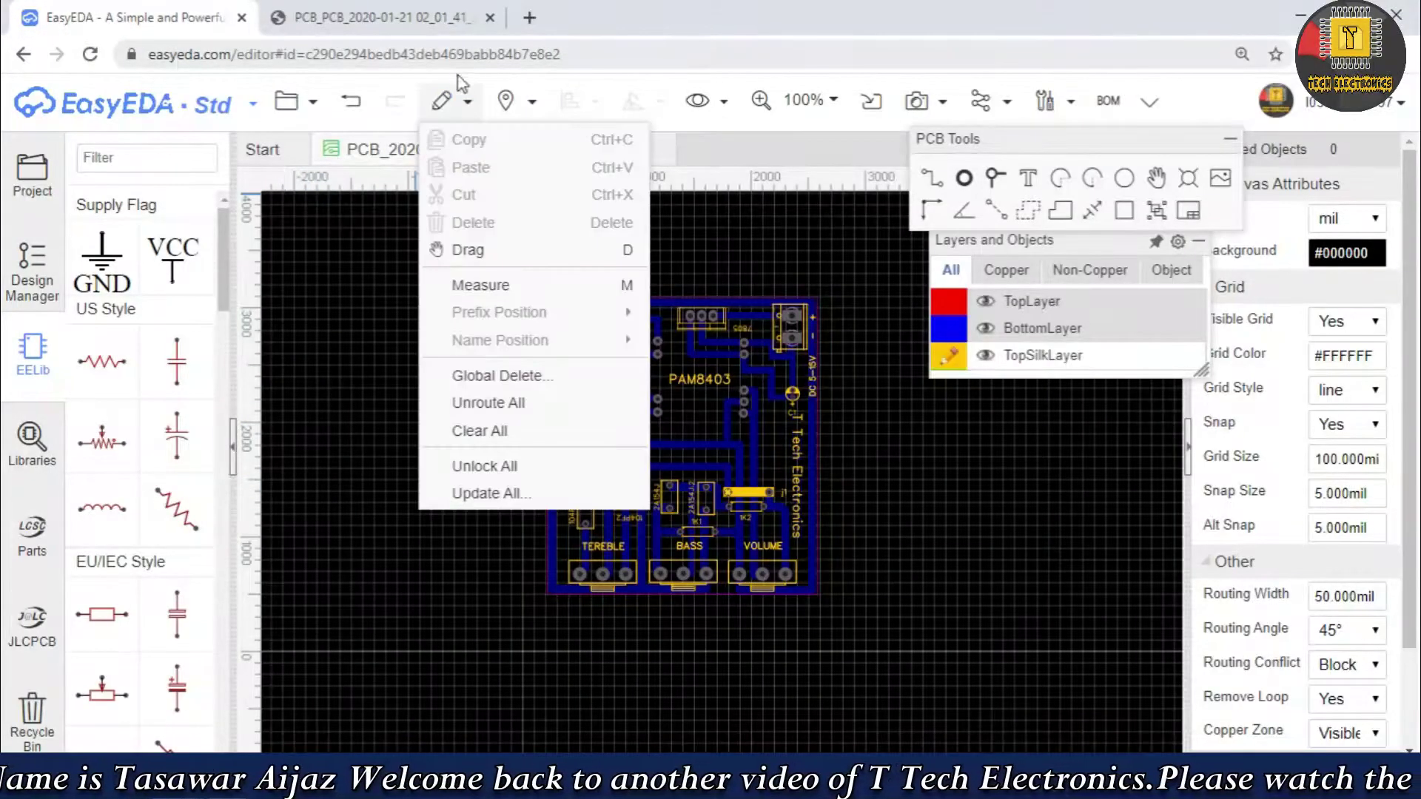
{"action": "mouse_move", "coordinate": [294, 102]}
{"action": "mouse_move", "coordinate": [325, 337]}
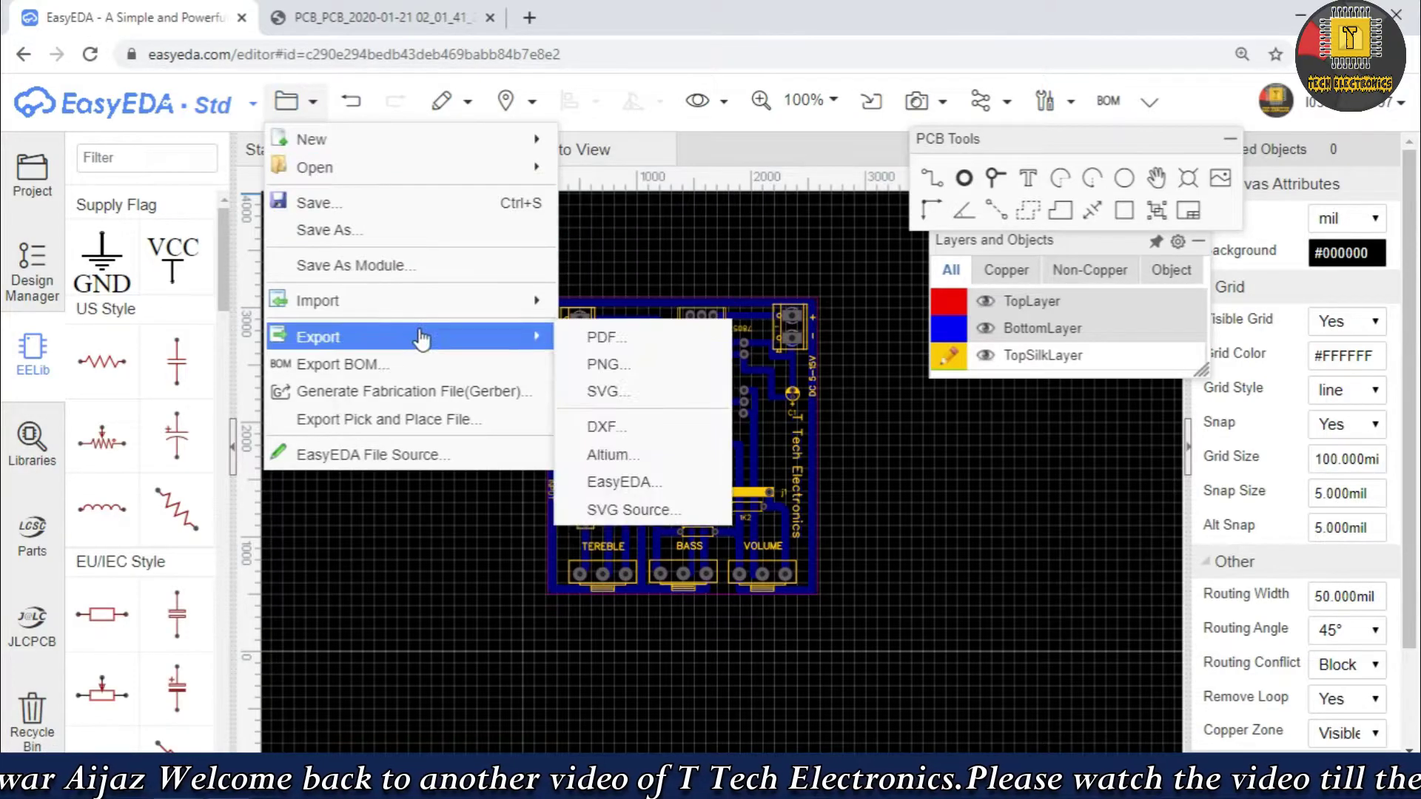
{"action": "left_click", "coordinate": [616, 340]}
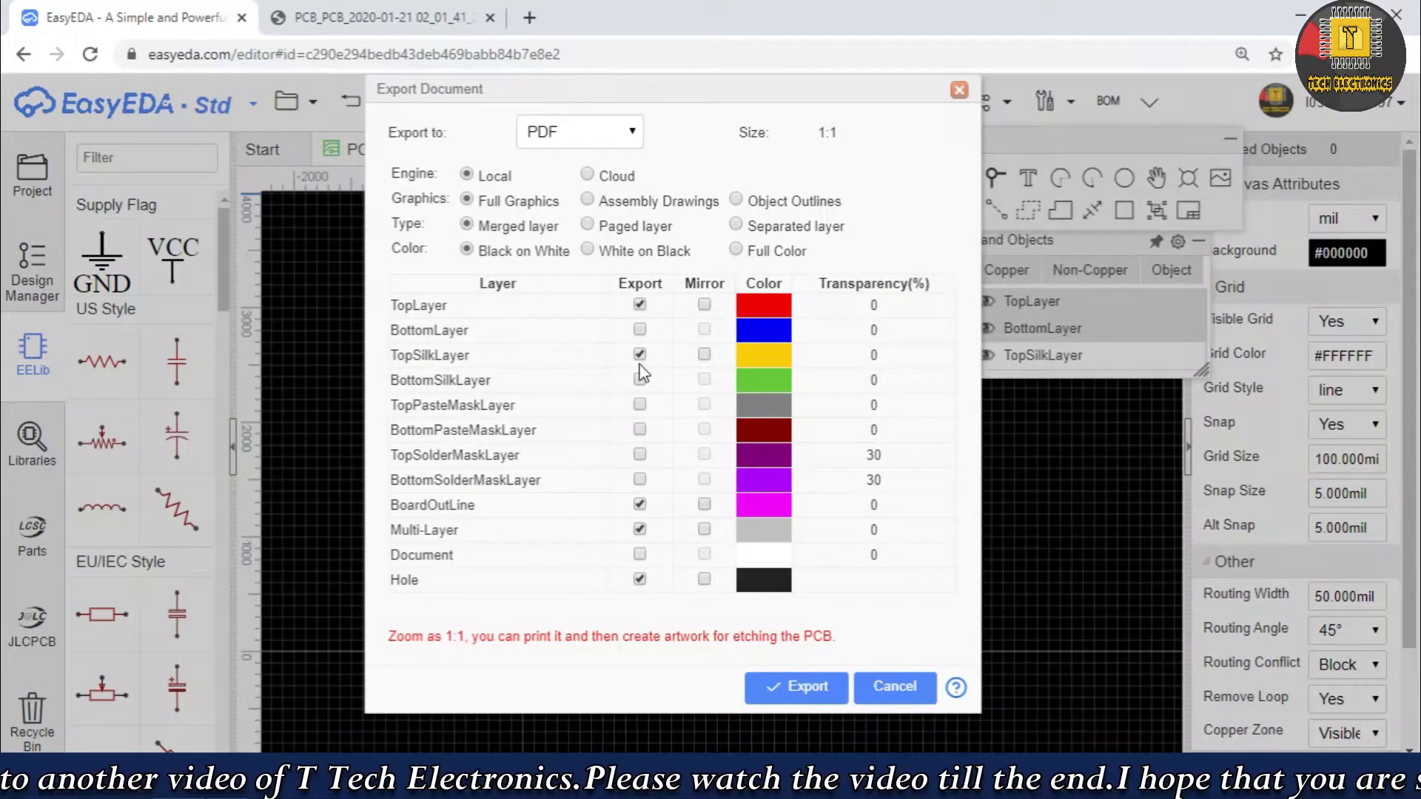
{"action": "left_click", "coordinate": [639, 305]}
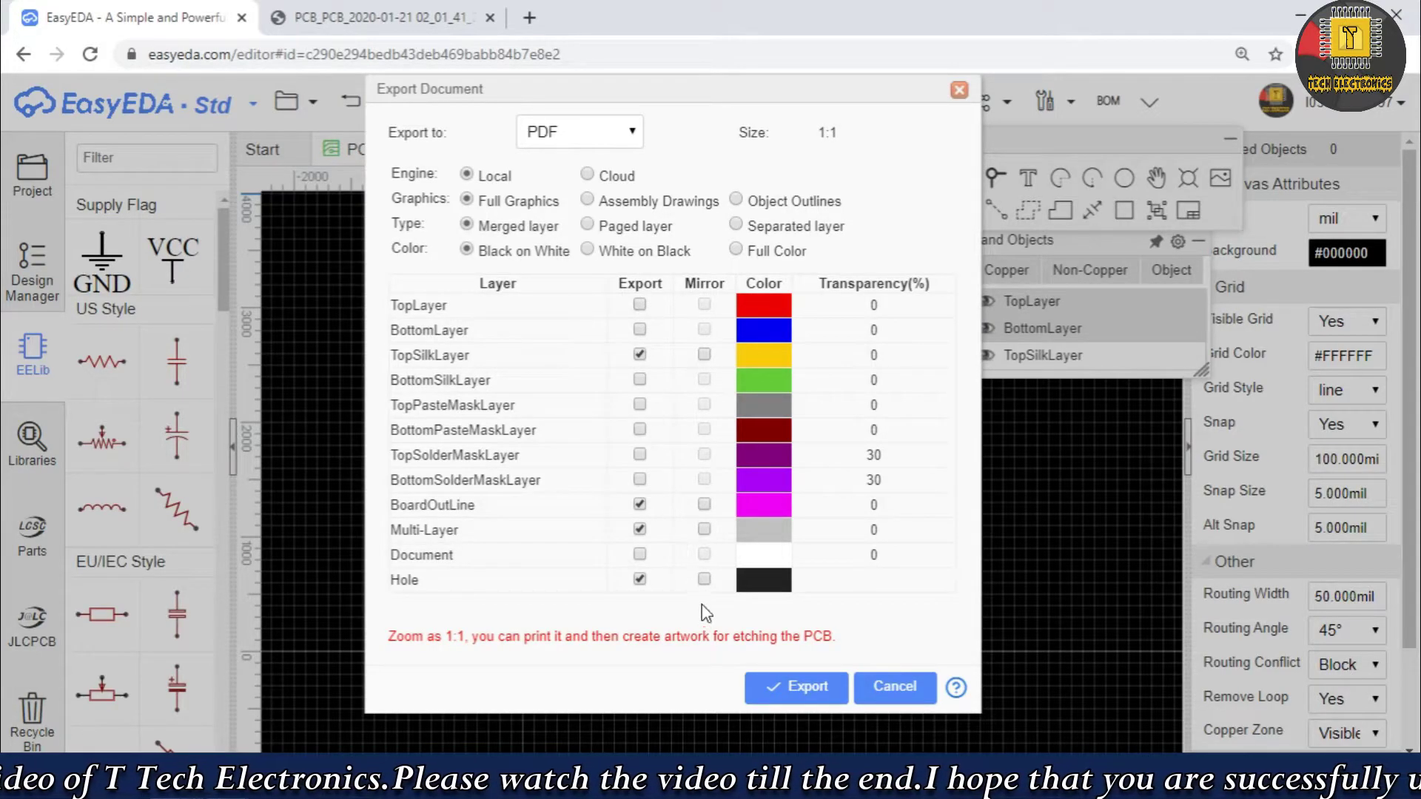
{"action": "left_click", "coordinate": [704, 580]}
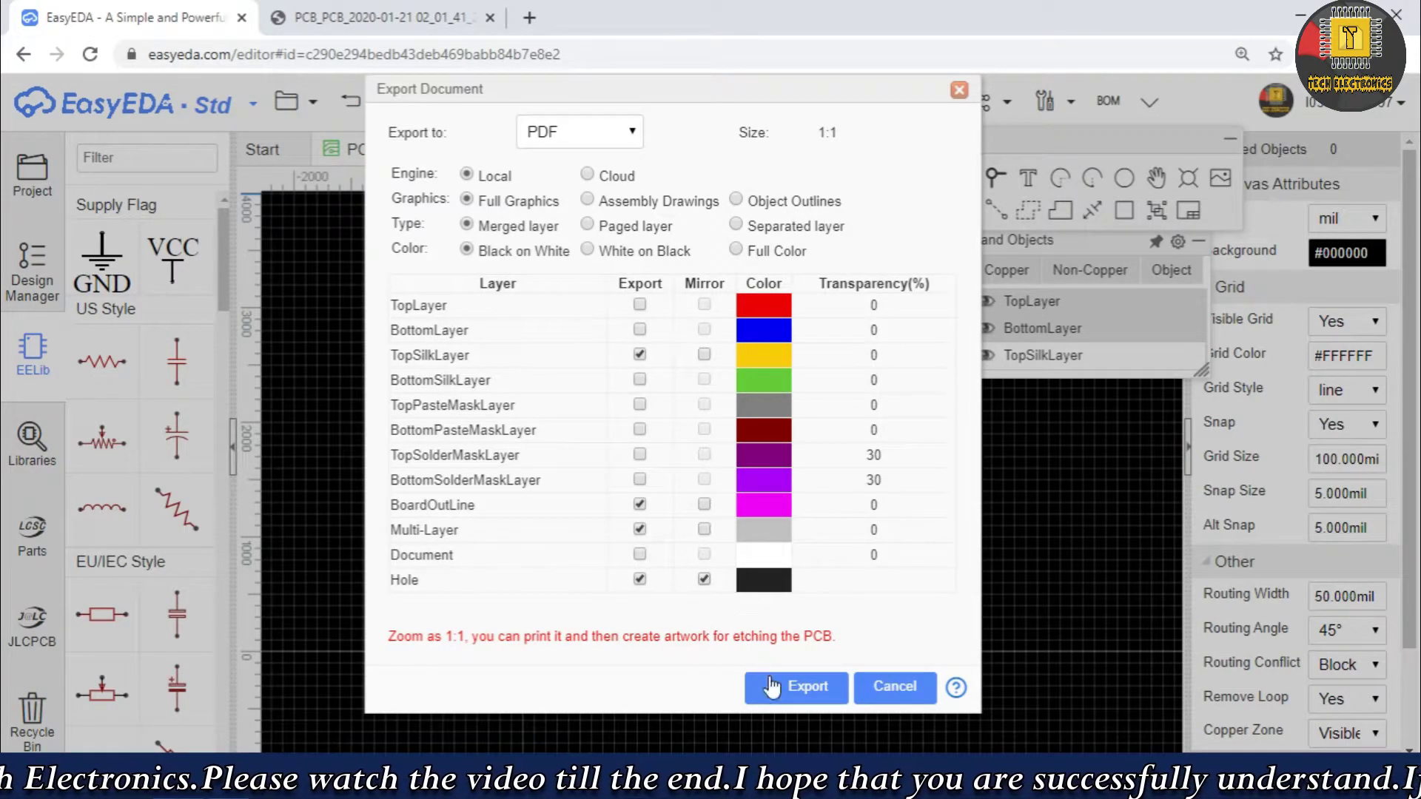
{"action": "left_click", "coordinate": [796, 686]}
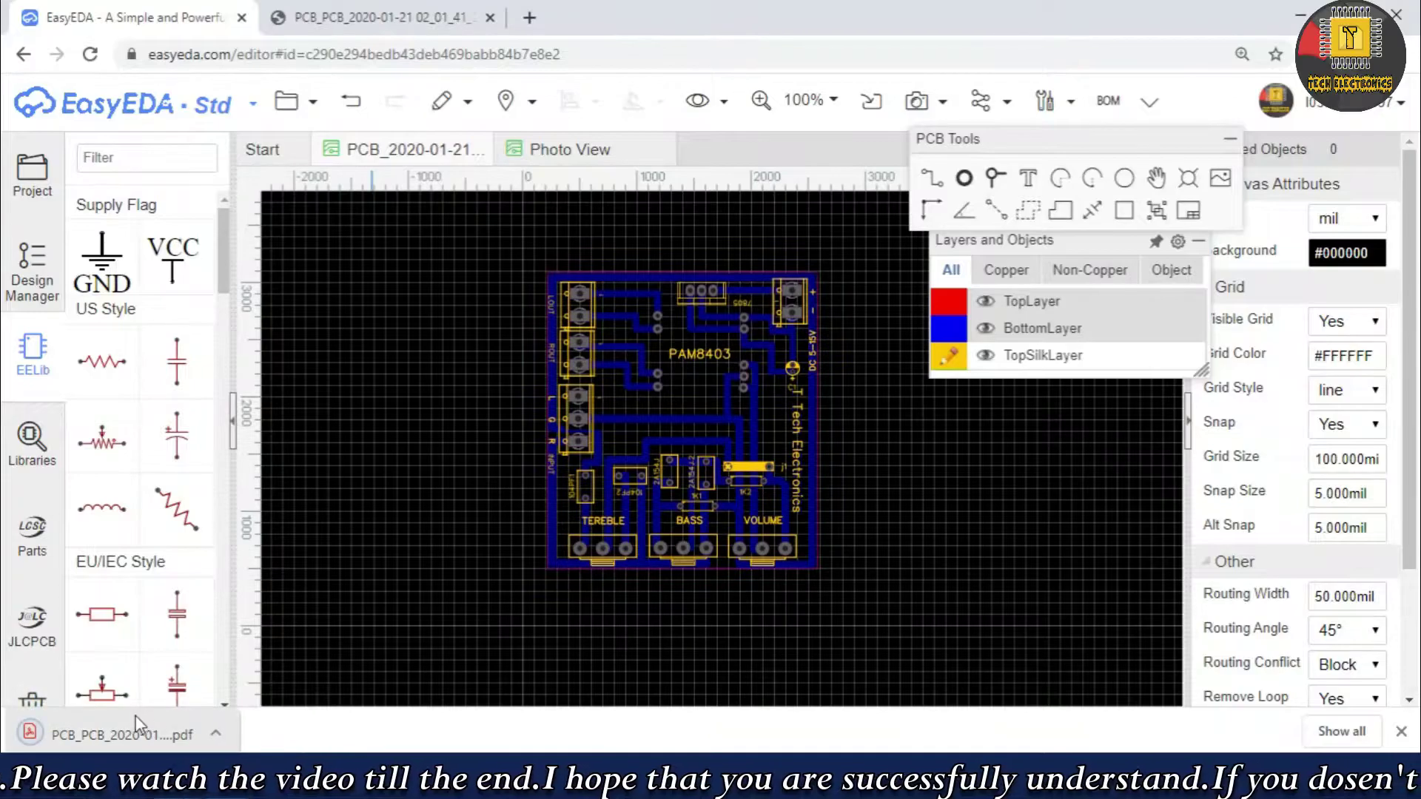
Open the downloaded silkscreen PDF, examine its component labels up close, and bring up the copper track PDF.
{"action": "left_click", "coordinate": [146, 733]}
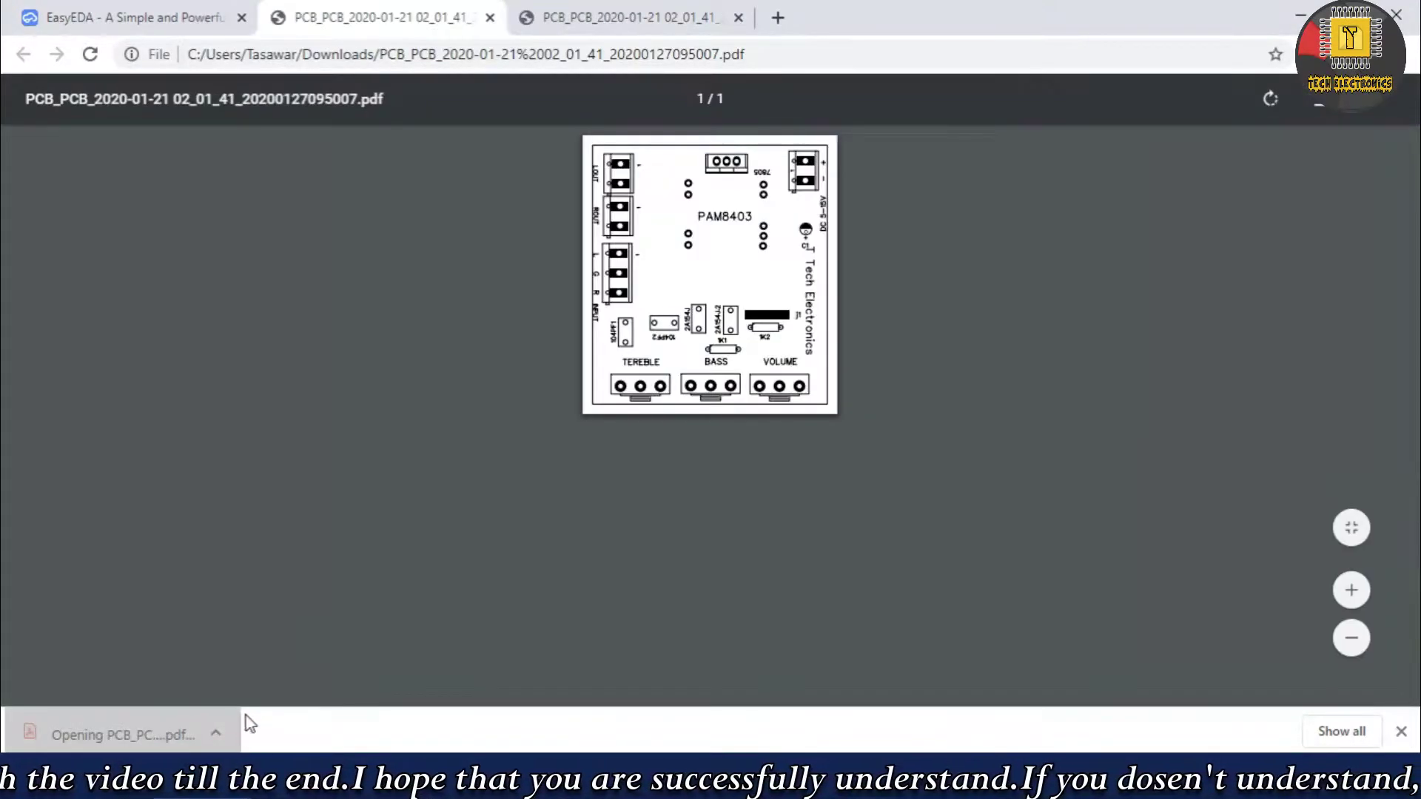
{"action": "left_click", "coordinate": [1350, 589]}
{"action": "left_click", "coordinate": [1352, 590]}
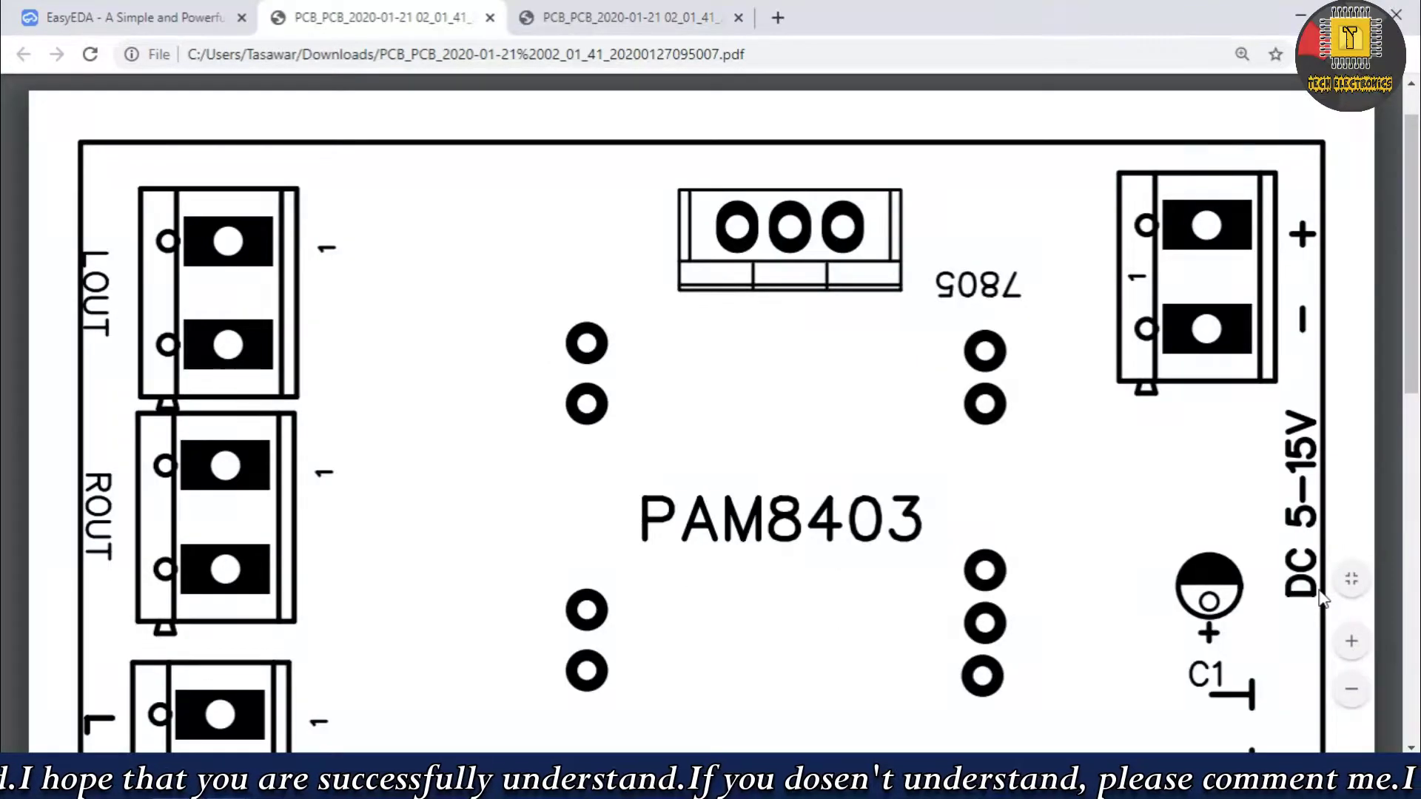
{"action": "left_click", "coordinate": [1352, 689]}
{"action": "left_click", "coordinate": [1351, 689]}
{"action": "left_click", "coordinate": [1351, 690]}
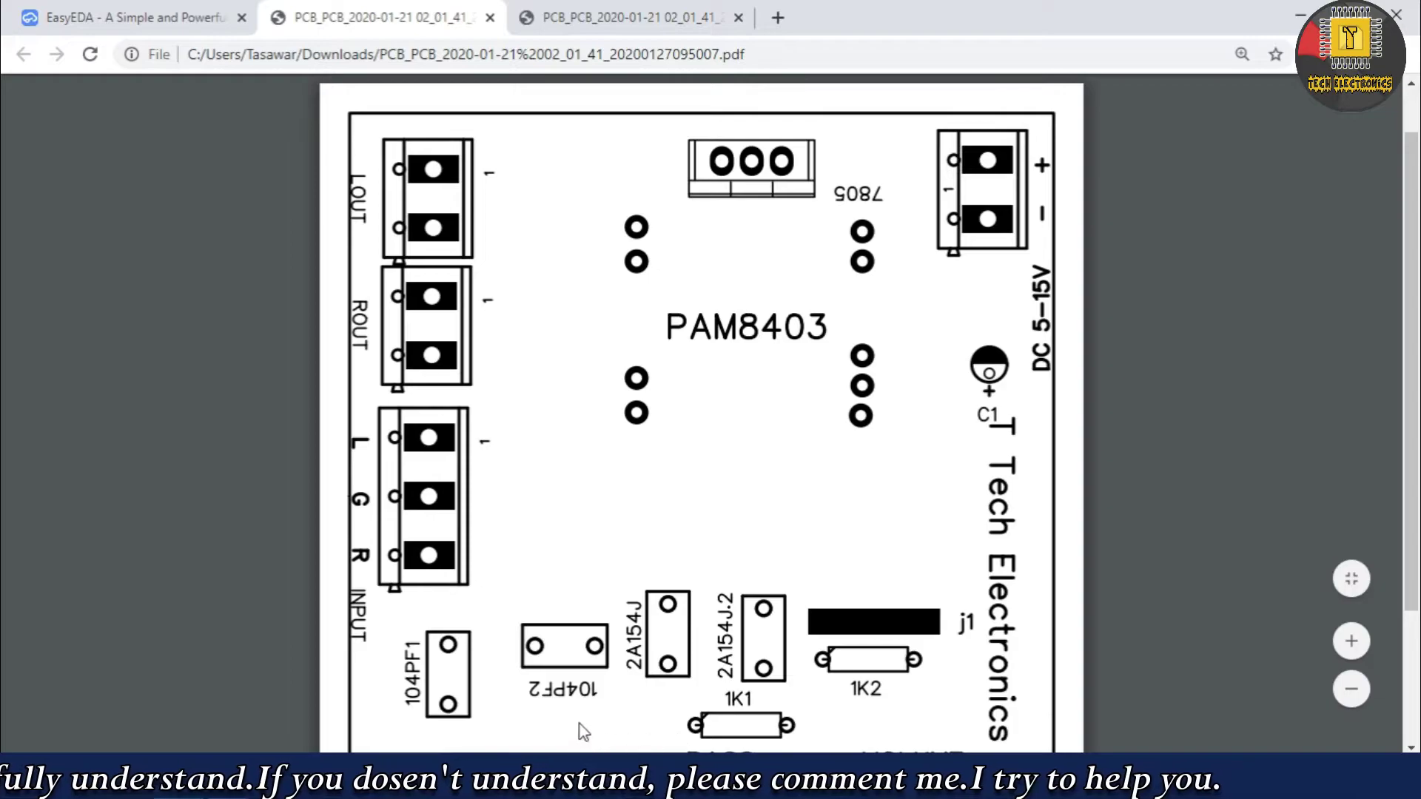
{"action": "left_click", "coordinate": [644, 18]}
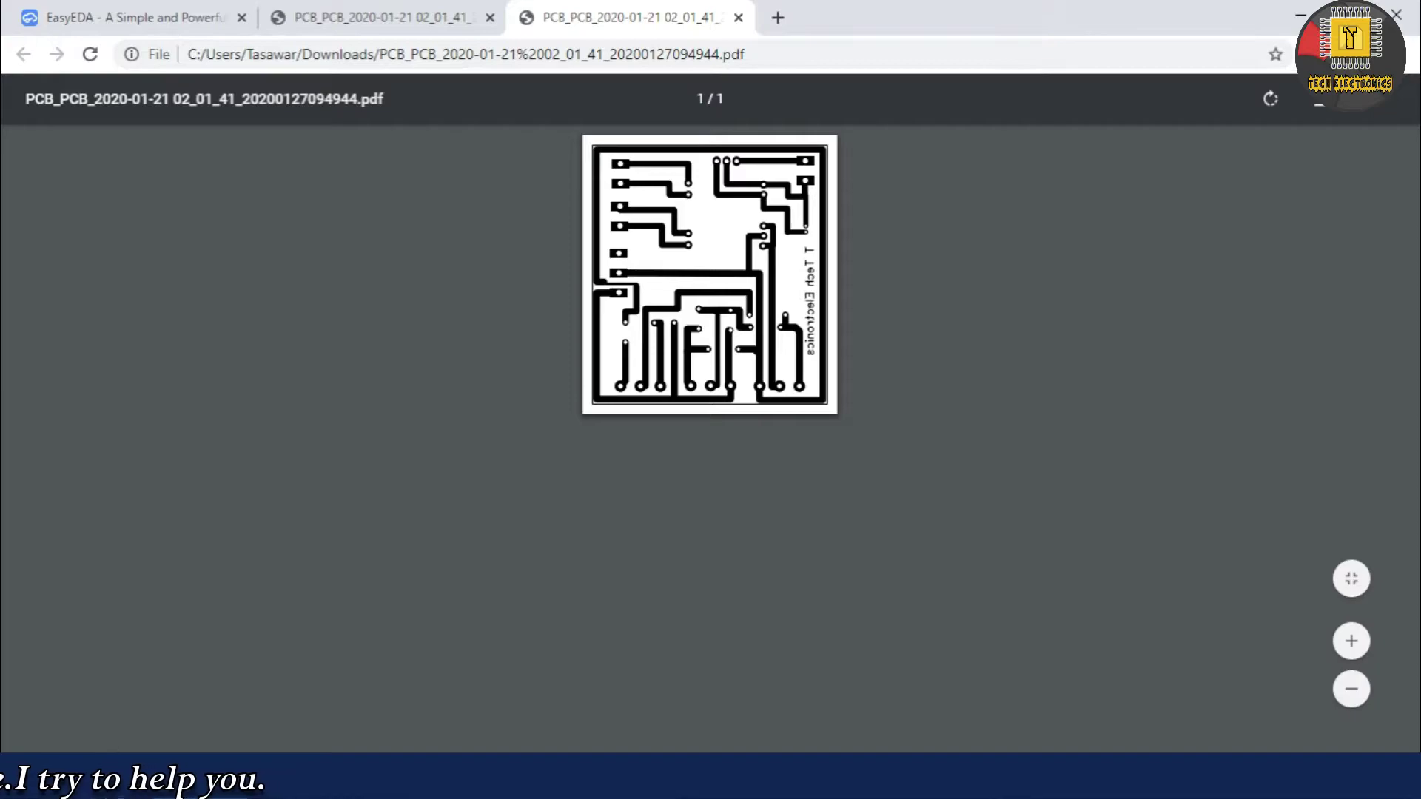
Check the desktop folder "pam8403 bass tone" and cut the two exported PCB PDFs from the Downloads folder.
{"action": "left_click", "coordinate": [1300, 14]}
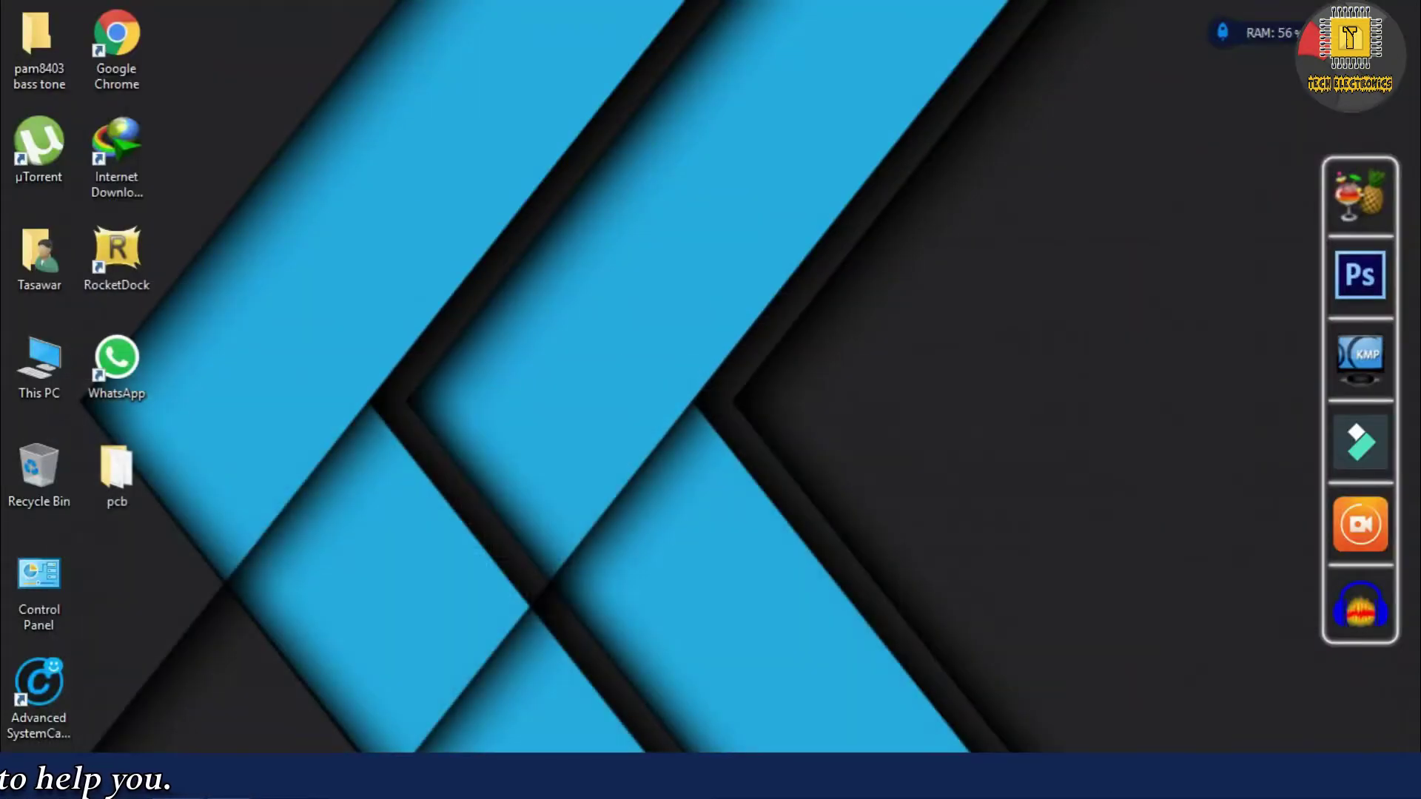
{"action": "double_click", "coordinate": [42, 43]}
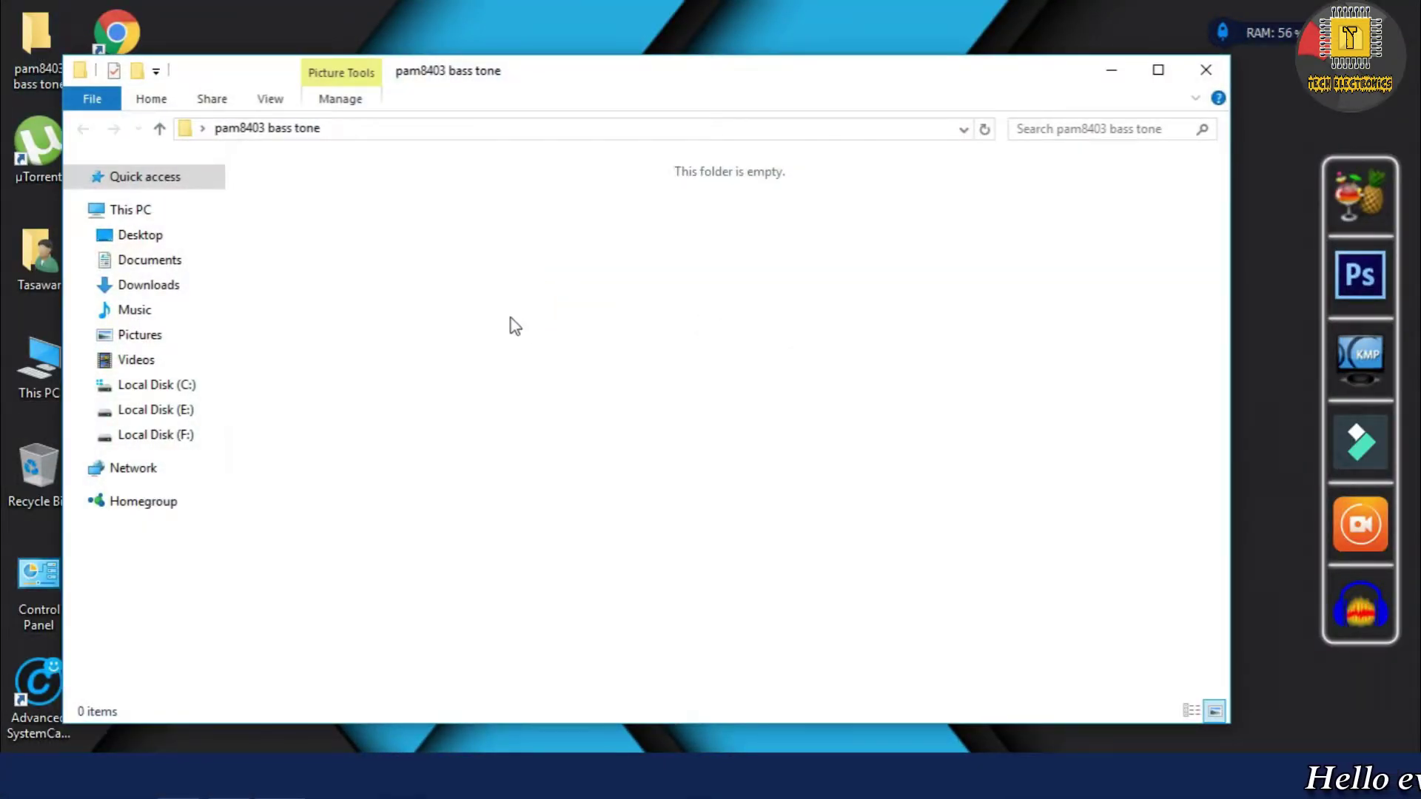
{"action": "left_click", "coordinate": [1205, 70]}
{"action": "double_click", "coordinate": [18, 258]}
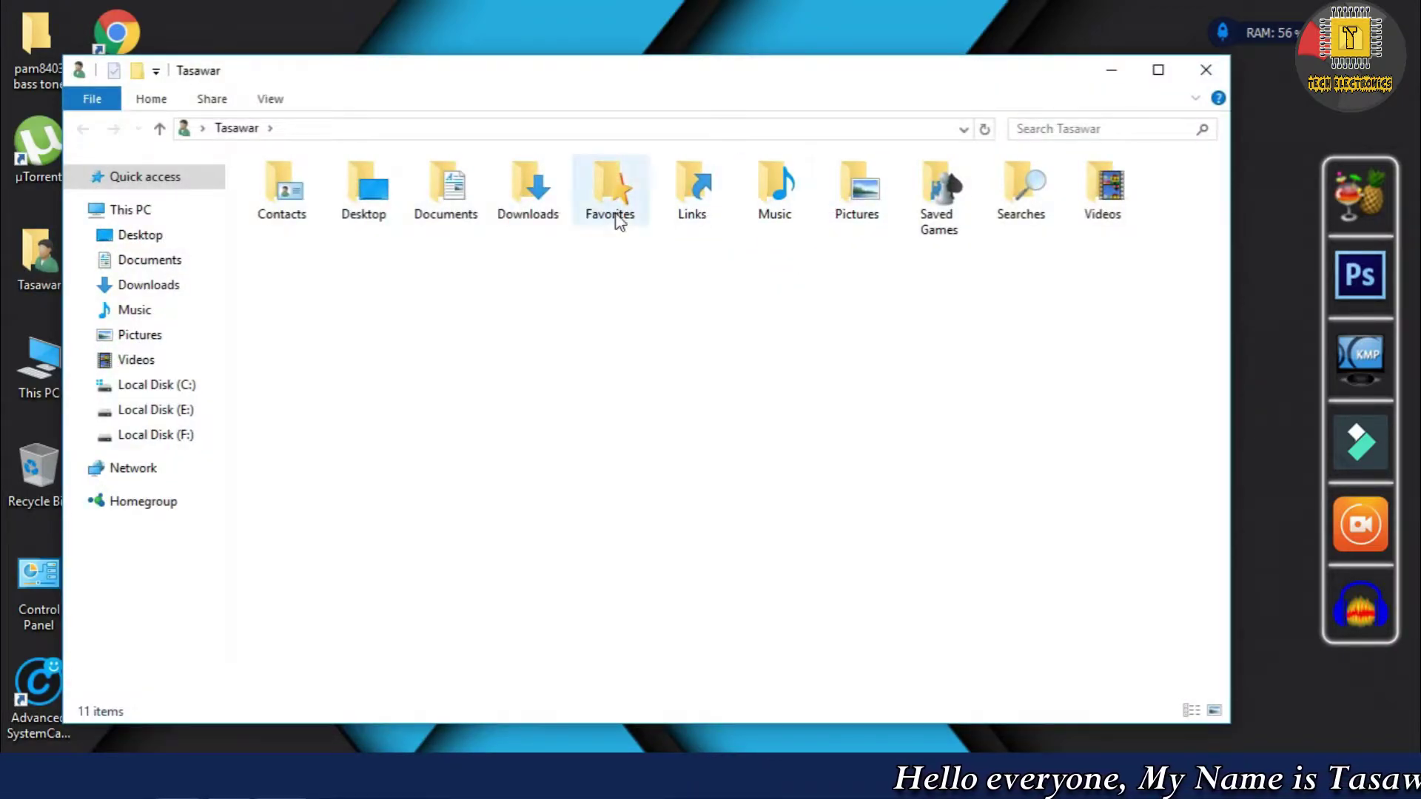
{"action": "double_click", "coordinate": [527, 200]}
{"action": "left_click_drag", "start_coordinate": [381, 437], "coordinate": [295, 328]}
{"action": "right_click", "coordinate": [294, 328]}
{"action": "left_click", "coordinate": [380, 612]}
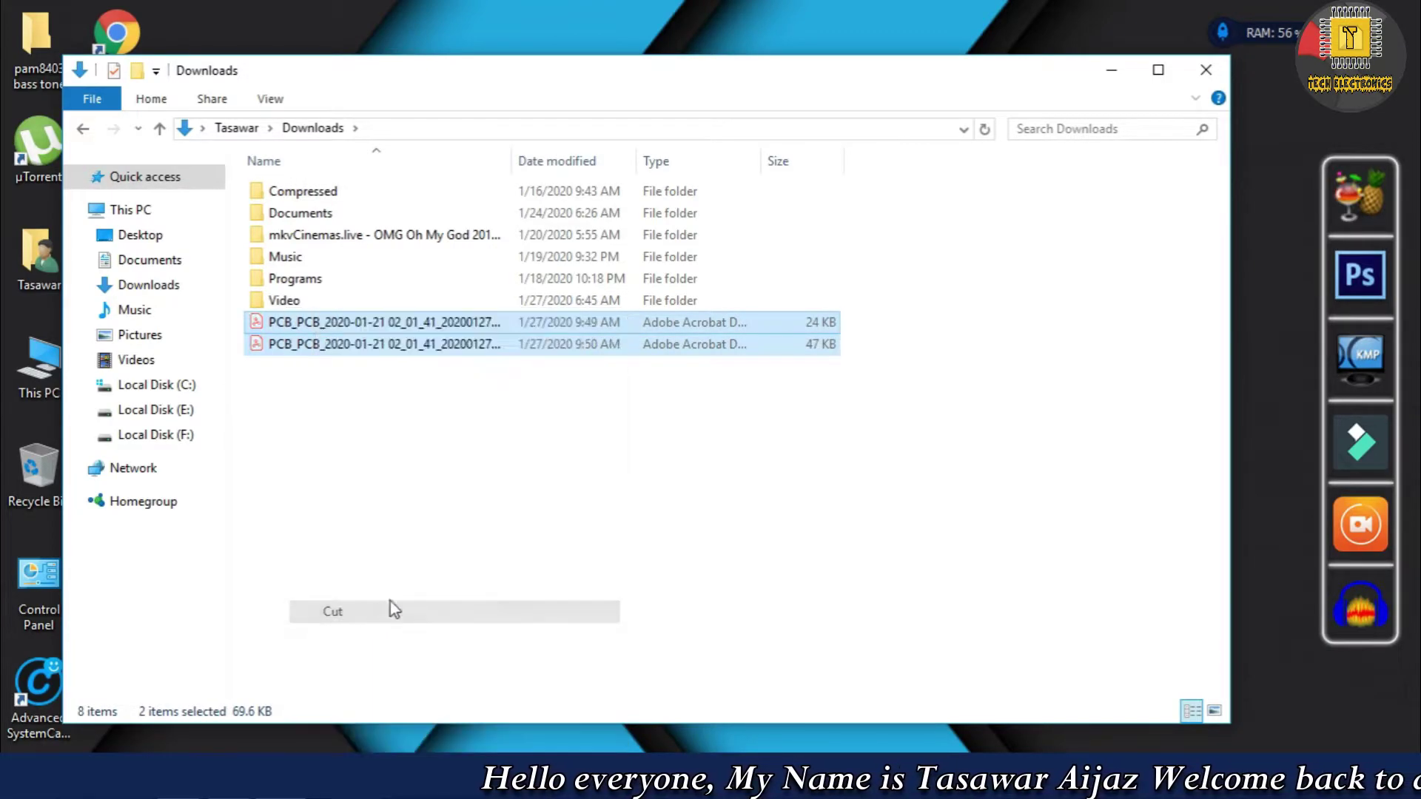
Paste the two cut PDFs into the desktop folder "pam8403 bass tone".
{"action": "left_click", "coordinate": [1206, 70]}
{"action": "double_click", "coordinate": [52, 28]}
{"action": "right_click", "coordinate": [420, 322]}
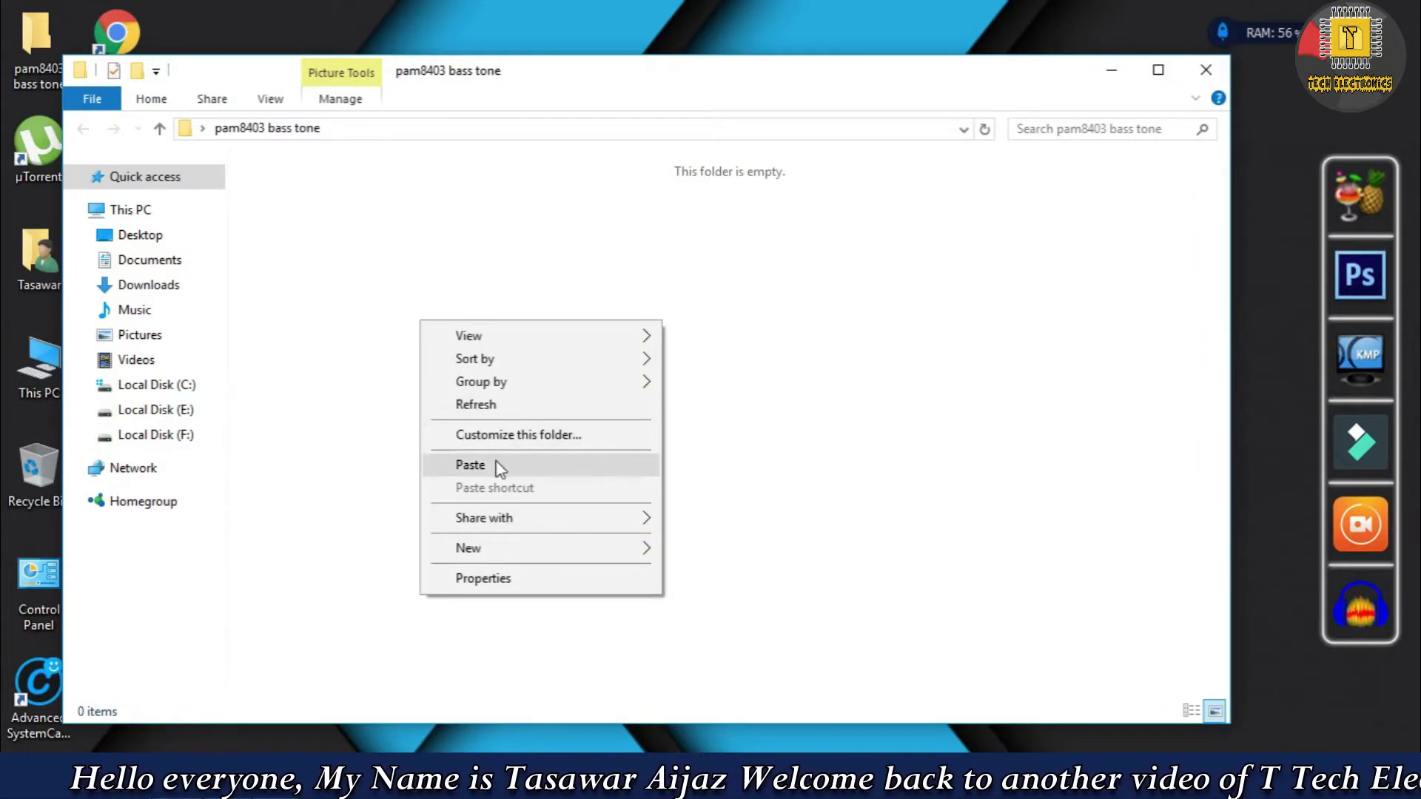
{"action": "left_click", "coordinate": [471, 465]}
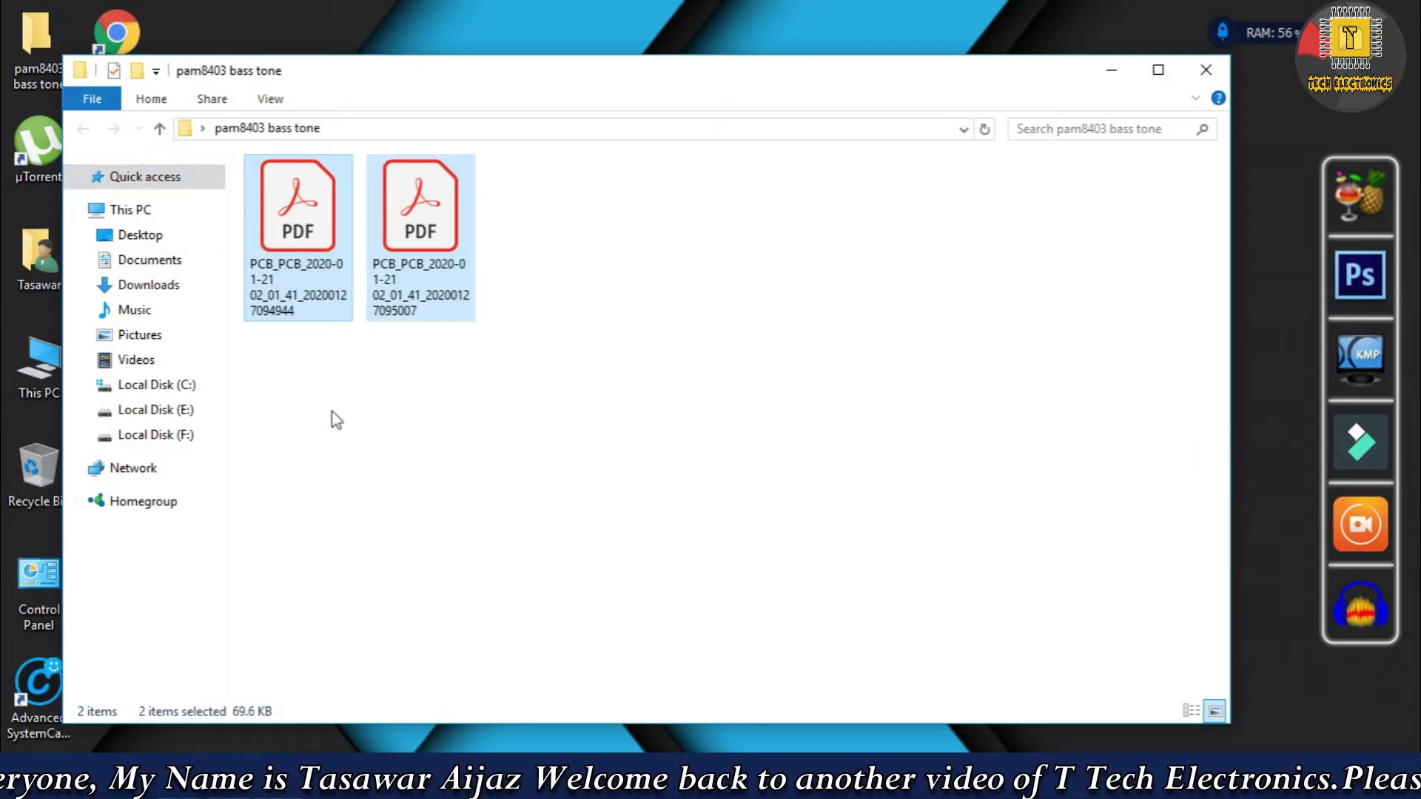
{"action": "left_click", "coordinate": [440, 402]}
Open the copper track PDF from the "pam8403 bass tone" folder and view its page.
{"action": "double_click", "coordinate": [304, 222]}
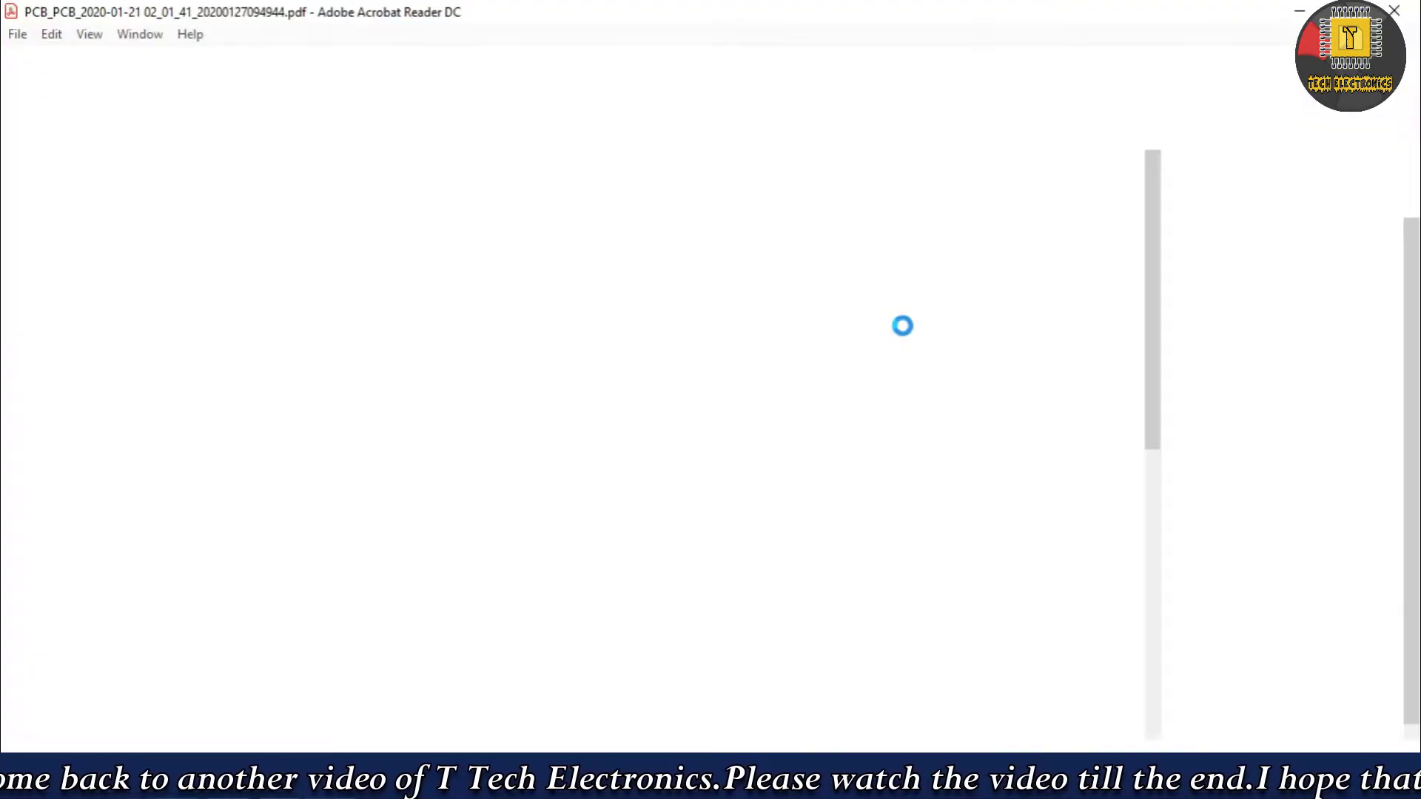
{"action": "scroll", "coordinate": [888, 374], "scroll_direction": "down", "scroll_amount": 3}
{"action": "scroll", "coordinate": [674, 571], "scroll_direction": "down", "scroll_amount": 2}
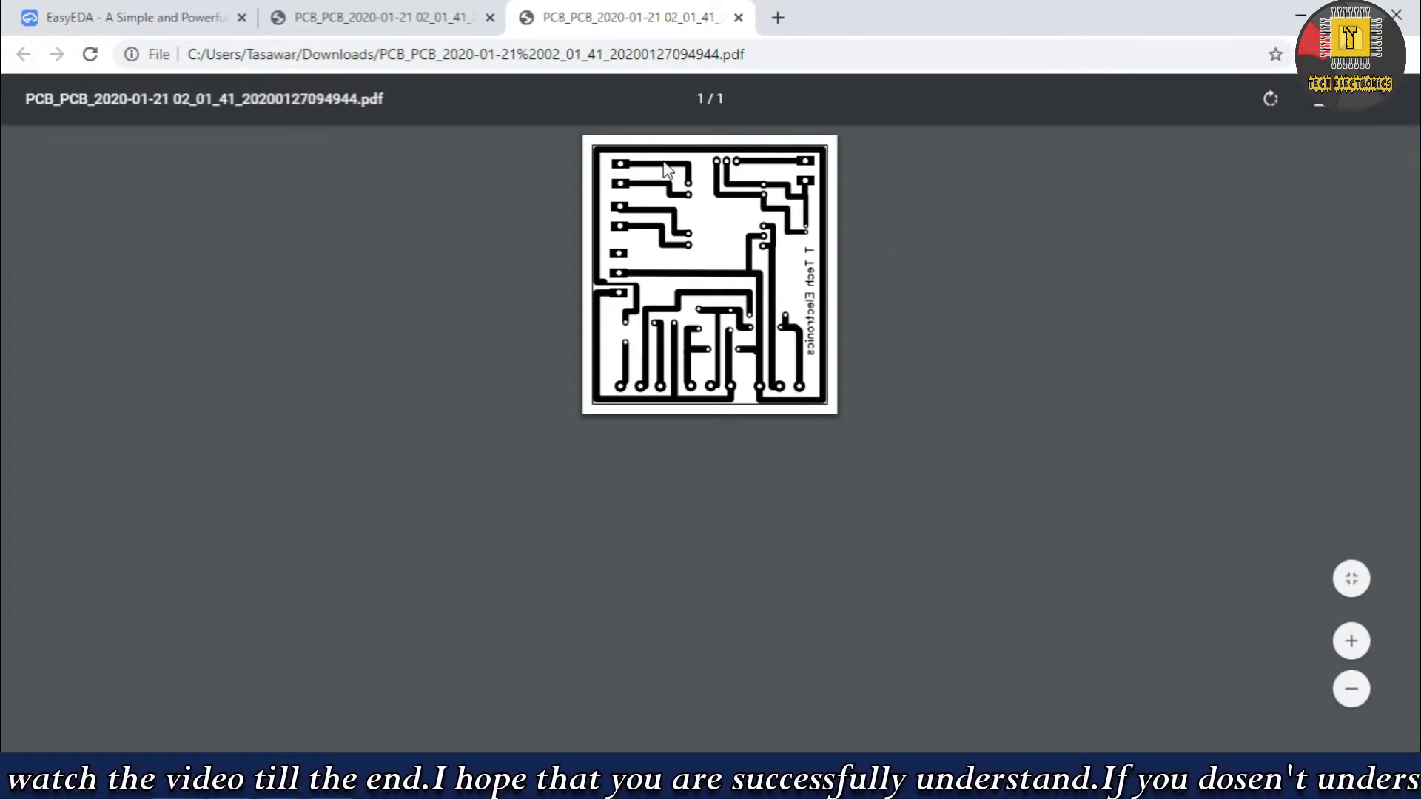
Switch to Chrome and compare the silkscreen PDF with the EasyEDA board, examining the treble, bass and volume area.
{"action": "left_click", "coordinate": [377, 17]}
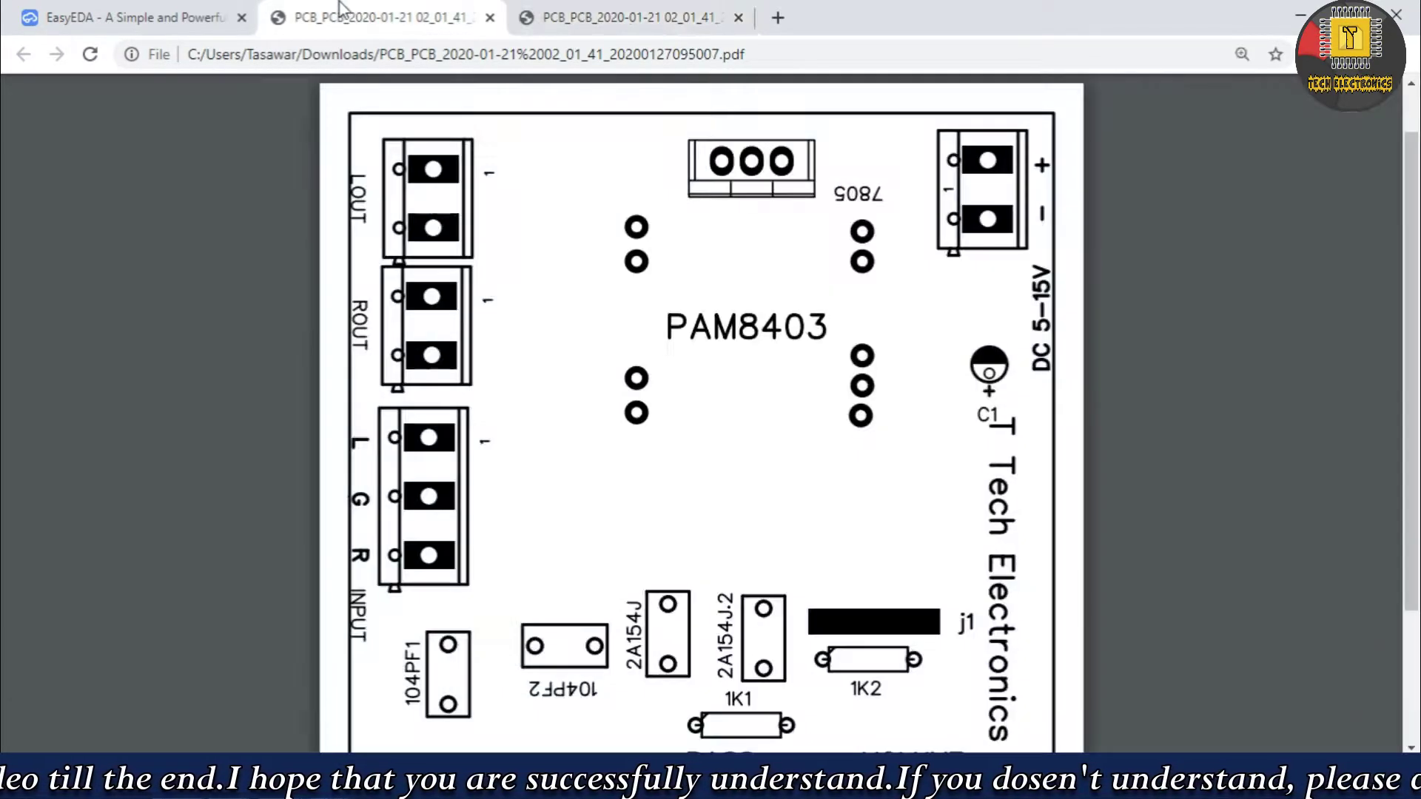
{"action": "left_click", "coordinate": [118, 17]}
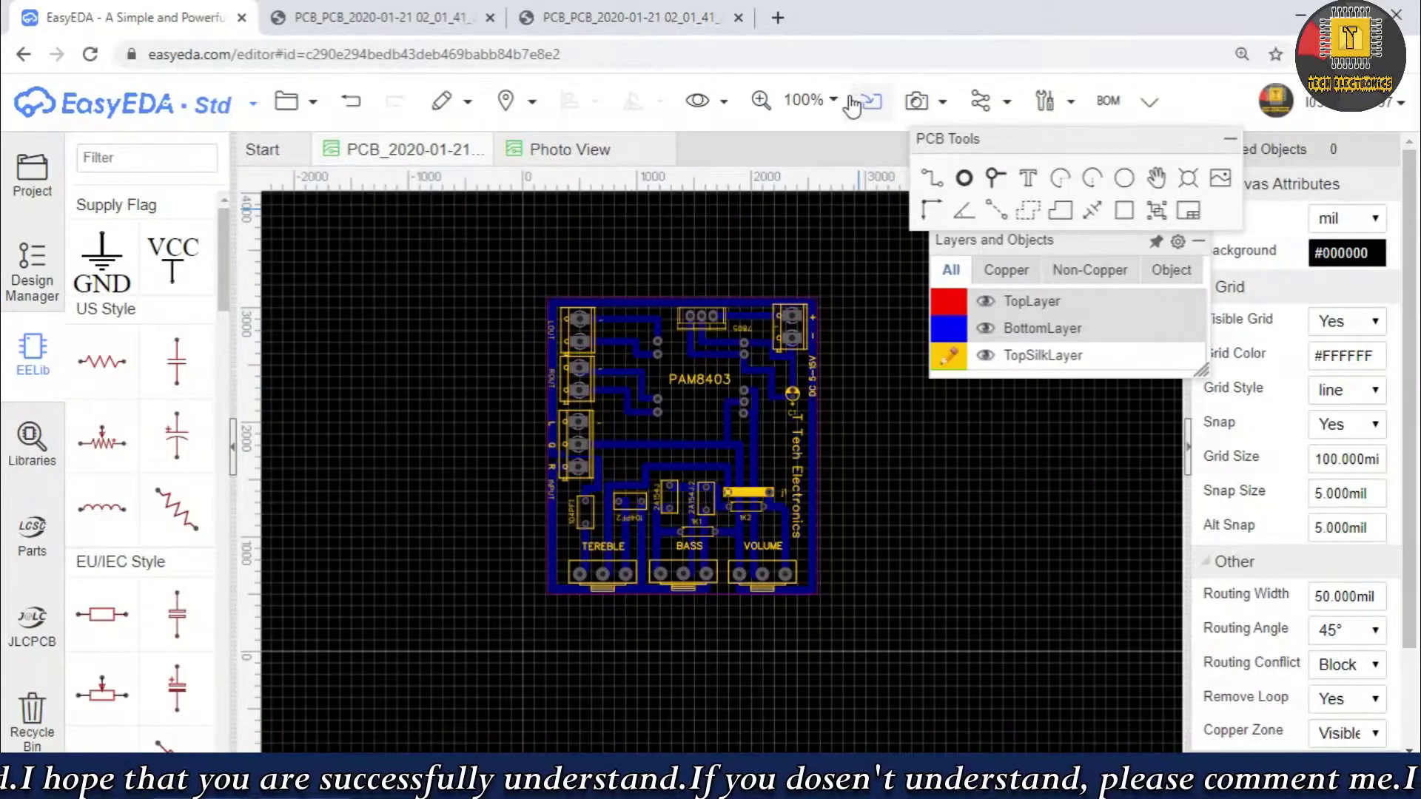
{"action": "scroll", "coordinate": [674, 563], "scroll_direction": "up", "scroll_amount": 6}
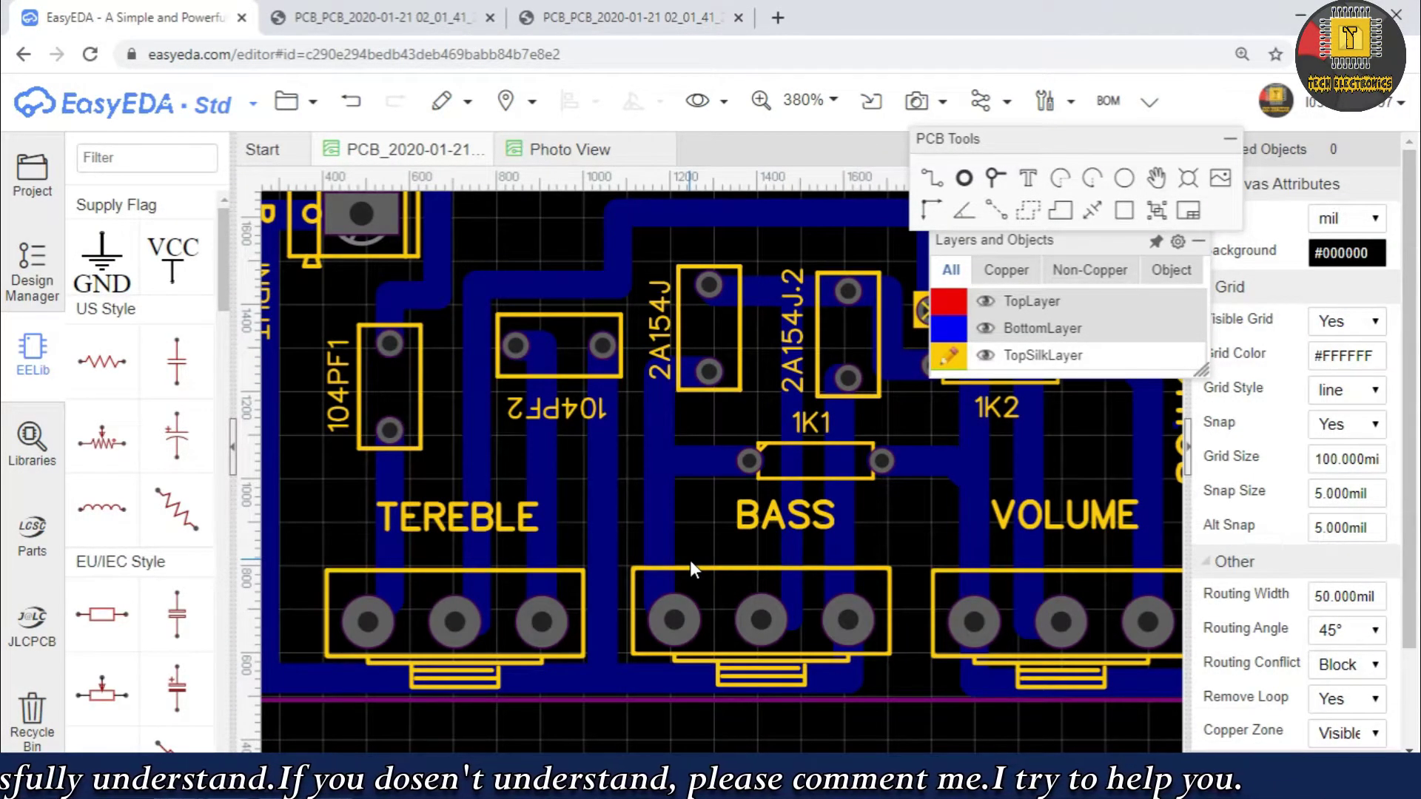
{"action": "scroll", "coordinate": [690, 561], "scroll_direction": "down", "scroll_amount": 6}
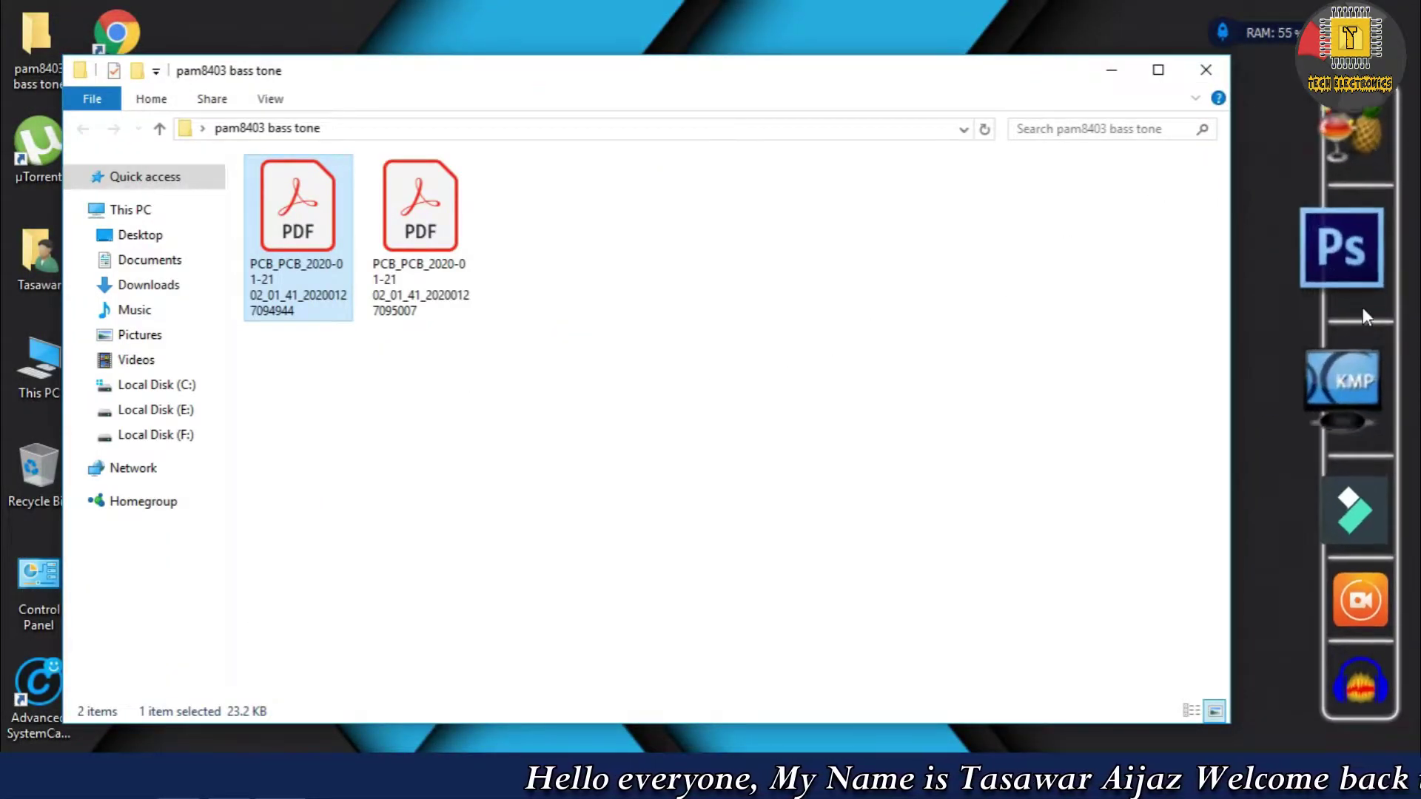
Switch to Photoshop and open both PCB PDFs from the desktop folder "pam8403 bass tone", importing each page at 300 pixels/inch.
{"action": "left_click", "coordinate": [1112, 70]}
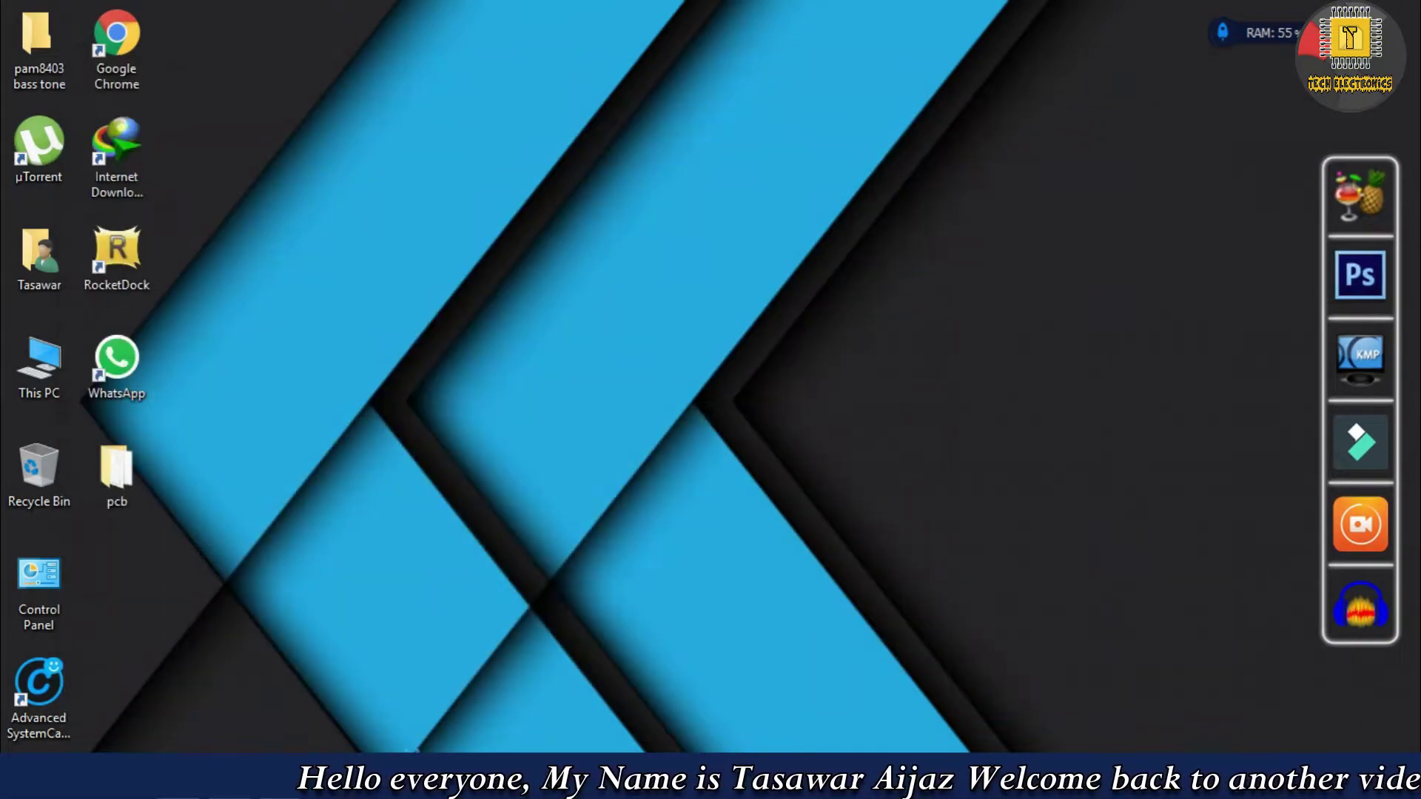
{"action": "left_click", "coordinate": [1362, 280]}
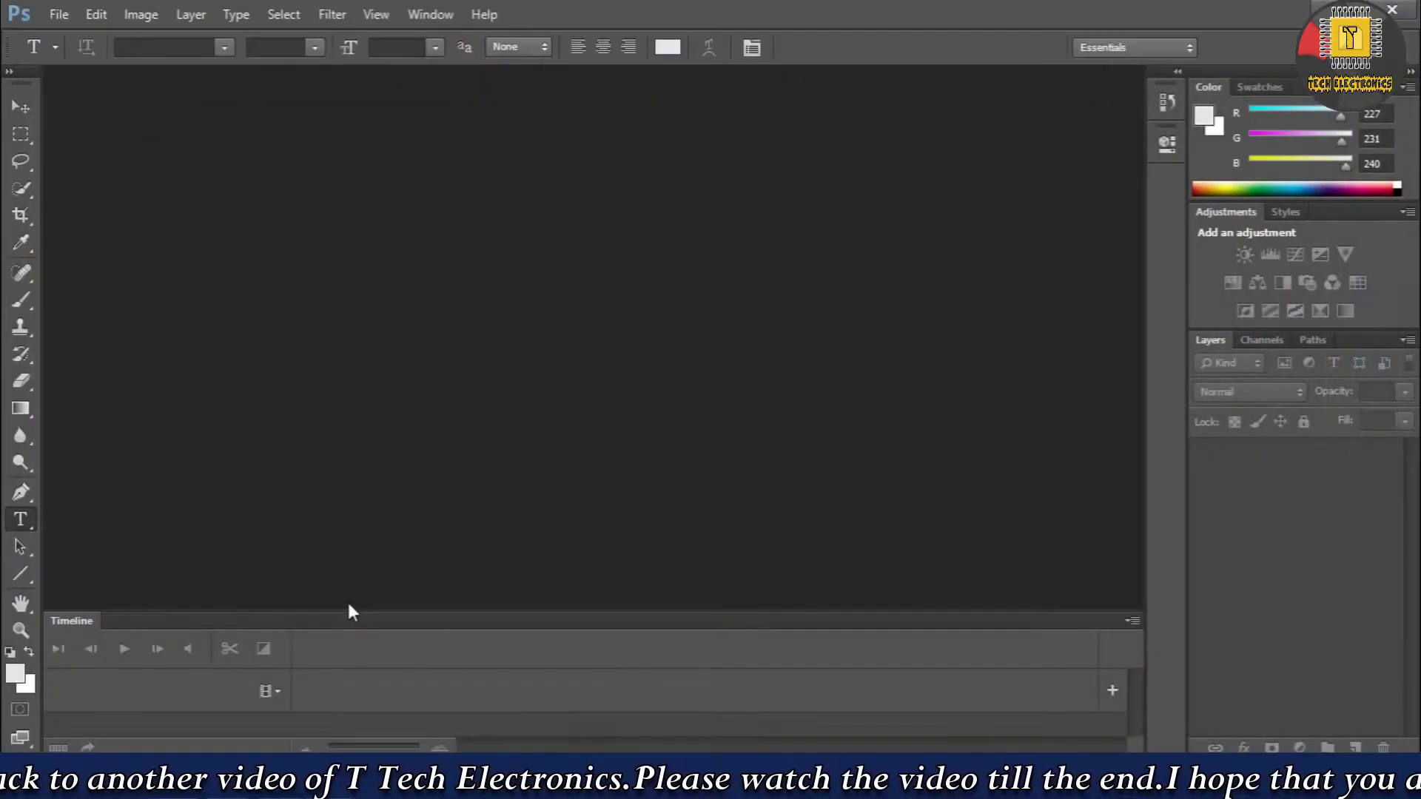
{"action": "left_click", "coordinate": [60, 14]}
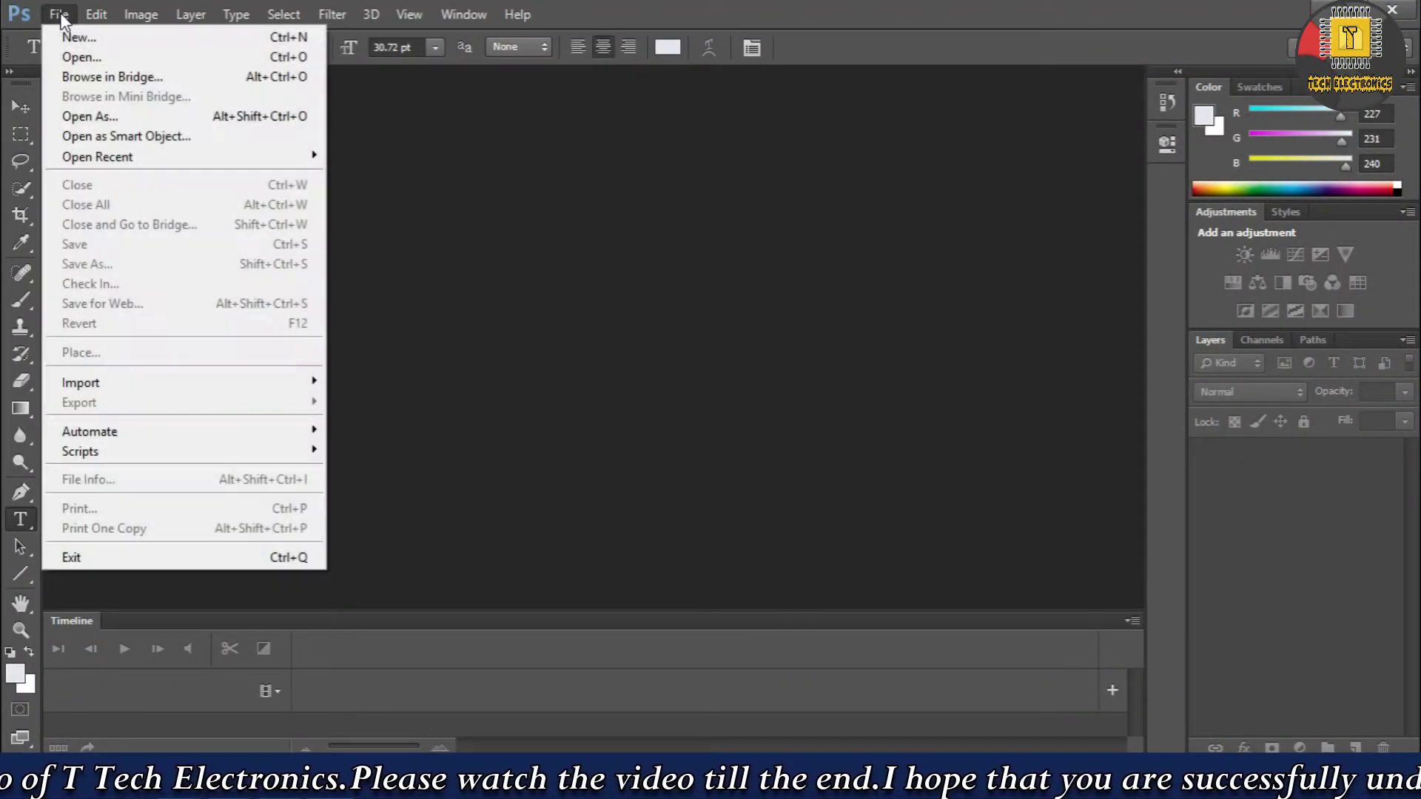
{"action": "left_click", "coordinate": [104, 59]}
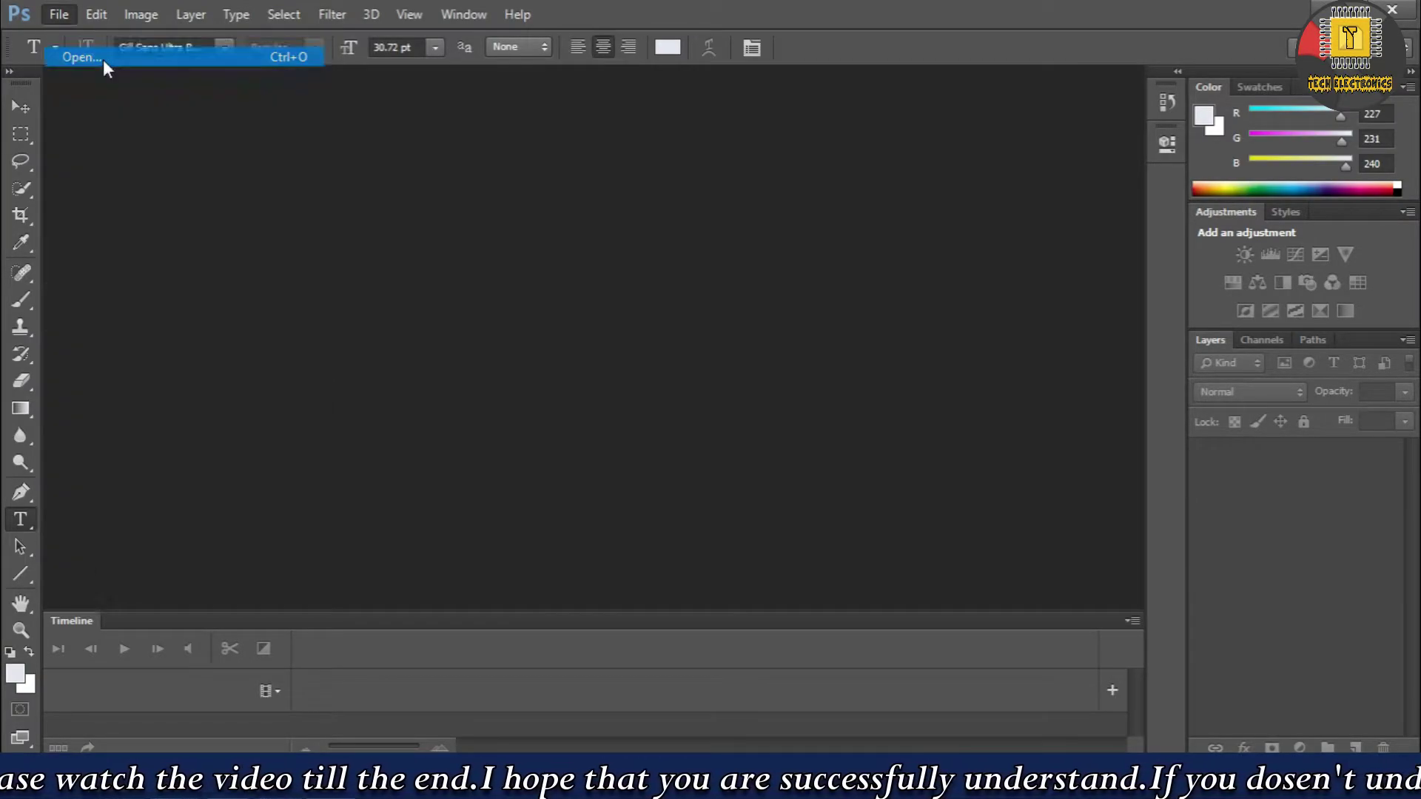
{"action": "left_click", "coordinate": [488, 281]}
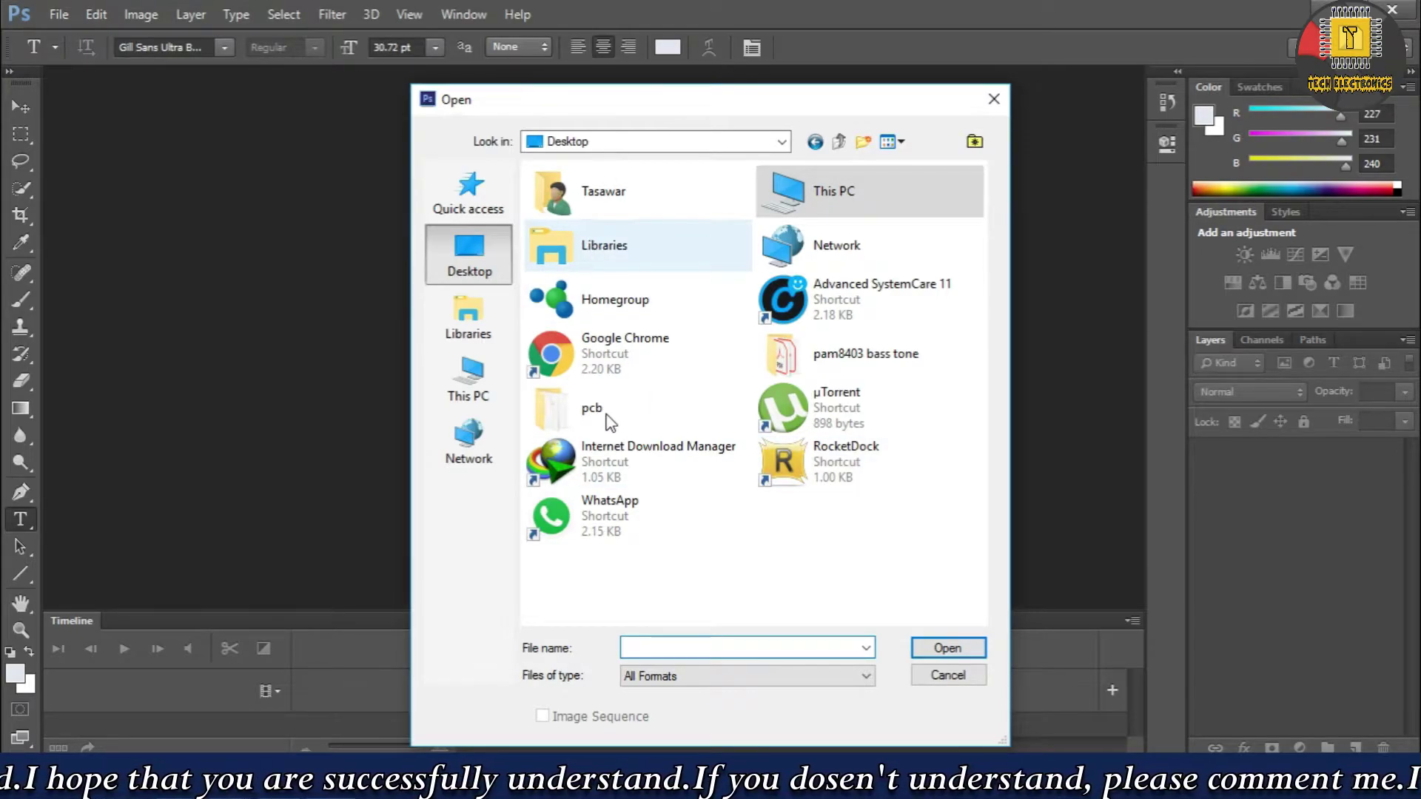
{"action": "double_click", "coordinate": [853, 370]}
{"action": "left_click_drag", "start_coordinate": [853, 374], "coordinate": [544, 252]}
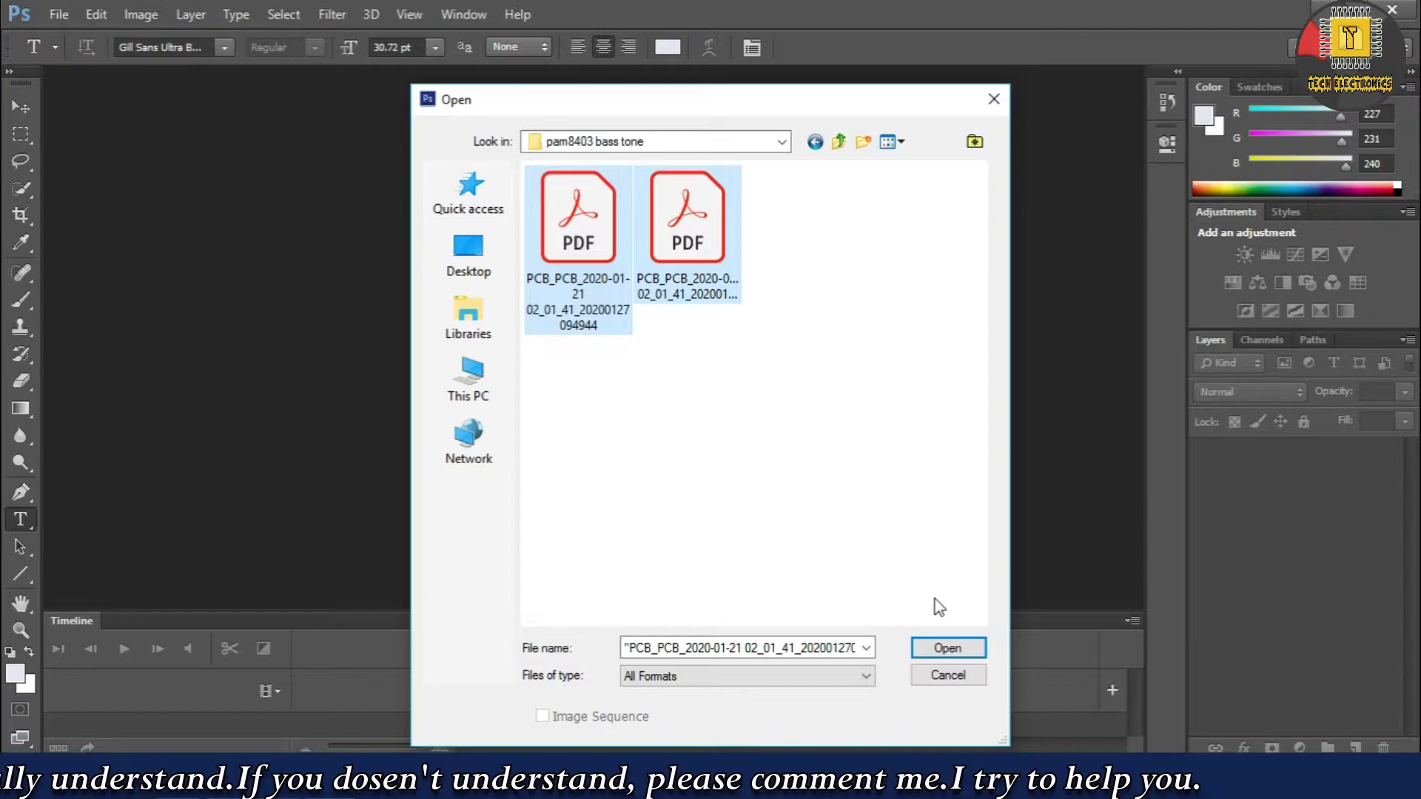
{"action": "left_click", "coordinate": [949, 650]}
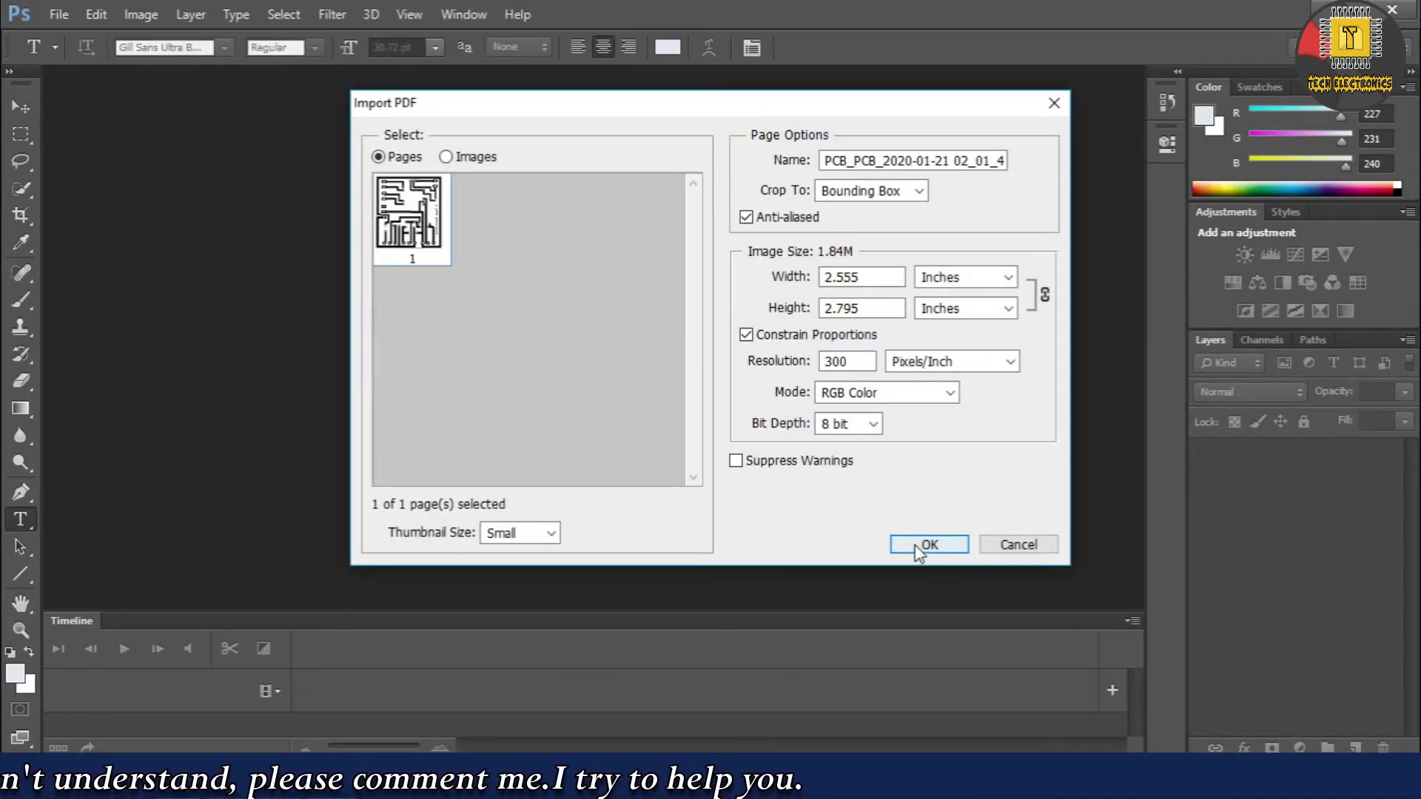
{"action": "left_click", "coordinate": [915, 544]}
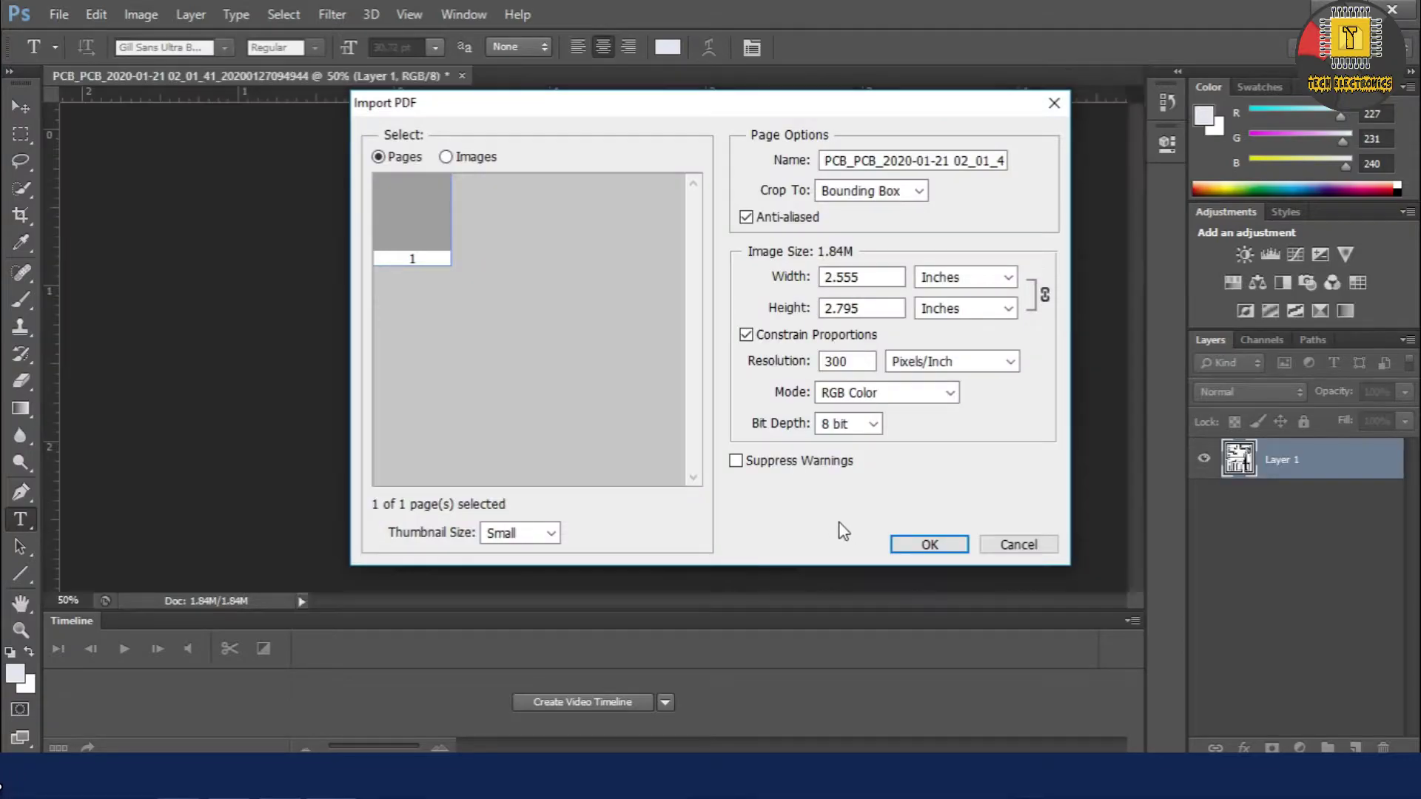
{"action": "left_click", "coordinate": [929, 543]}
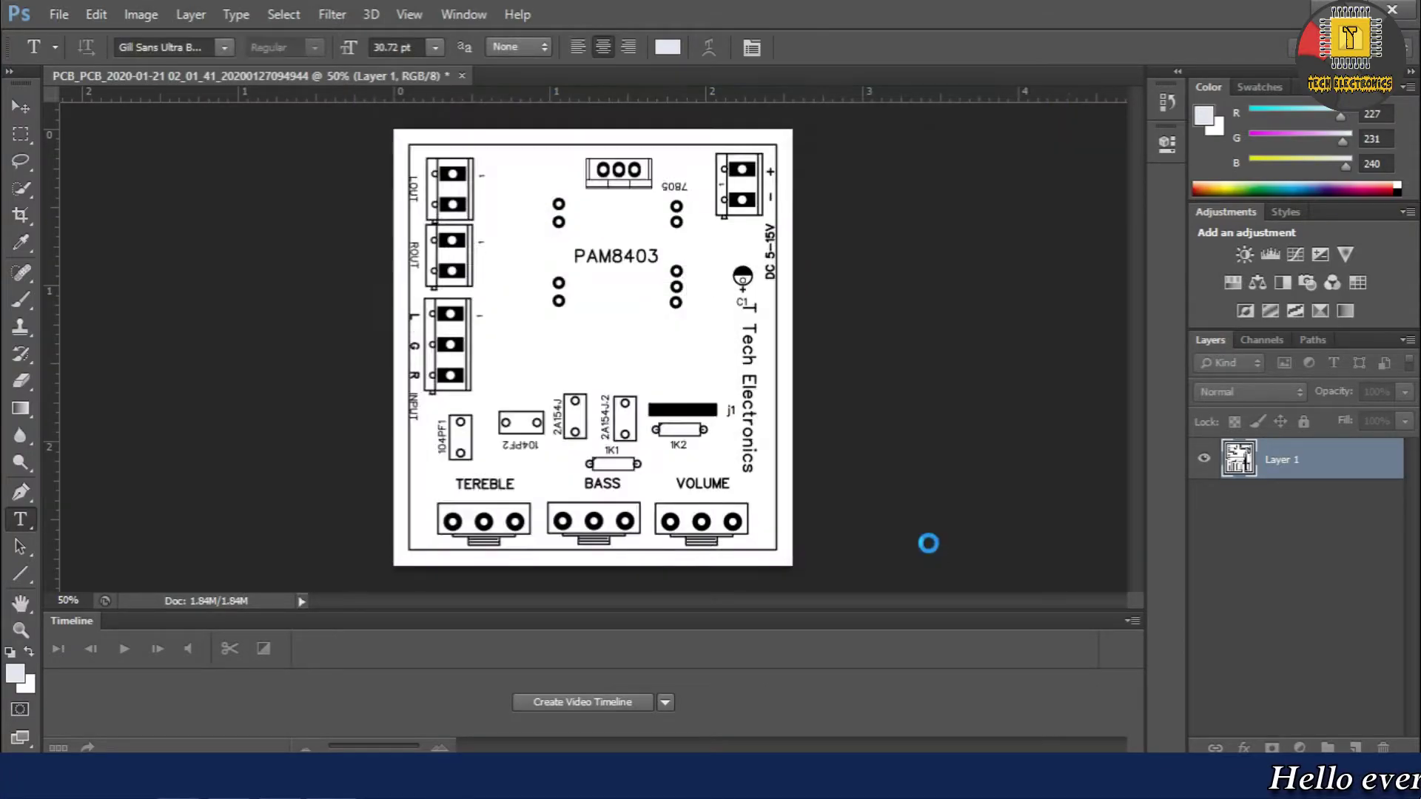
Save the copper track image as a JPEG named "Bottom layer" in the "pam8403 bass tone" folder and close its document without saving changes.
{"action": "left_click", "coordinate": [238, 80]}
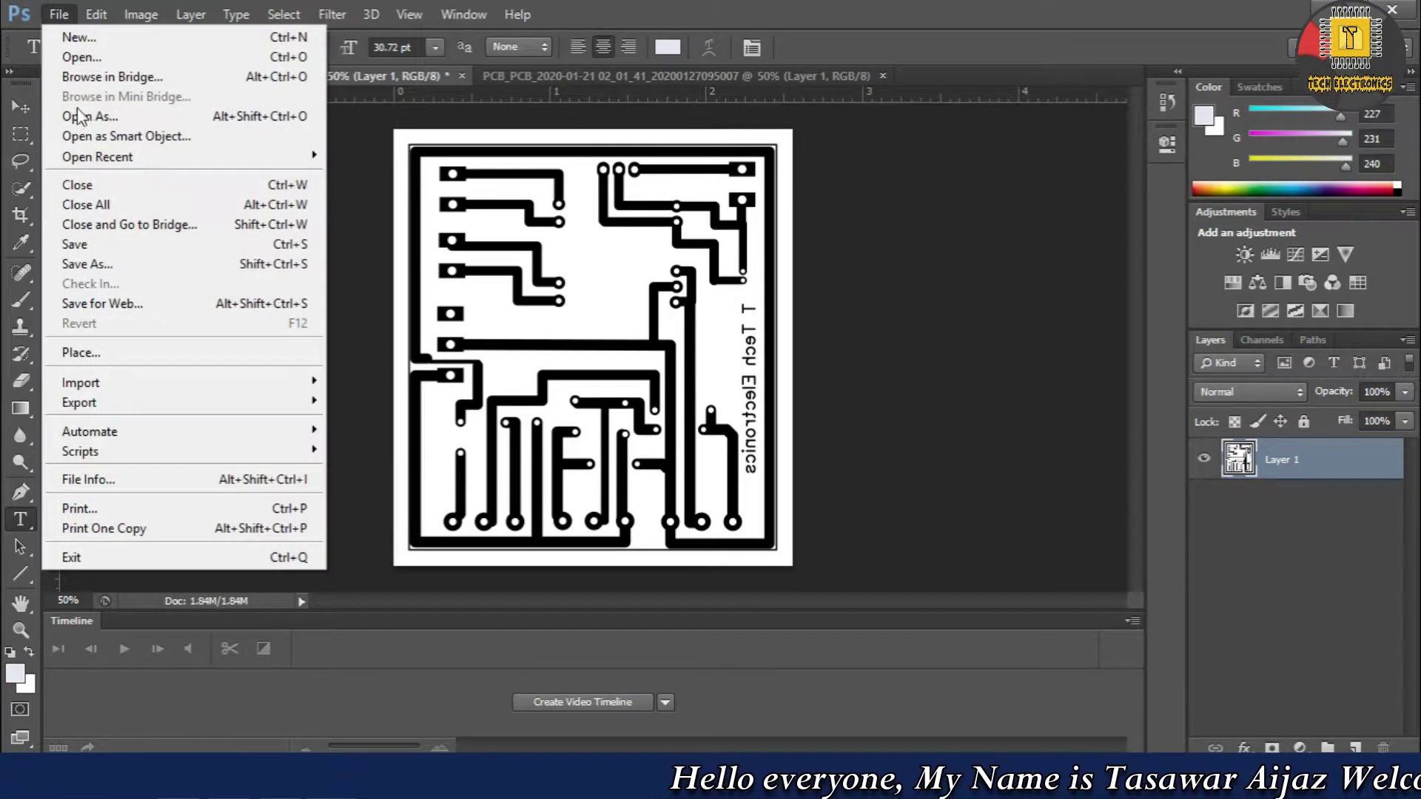
{"action": "left_click", "coordinate": [111, 264]}
{"action": "left_click", "coordinate": [460, 241]}
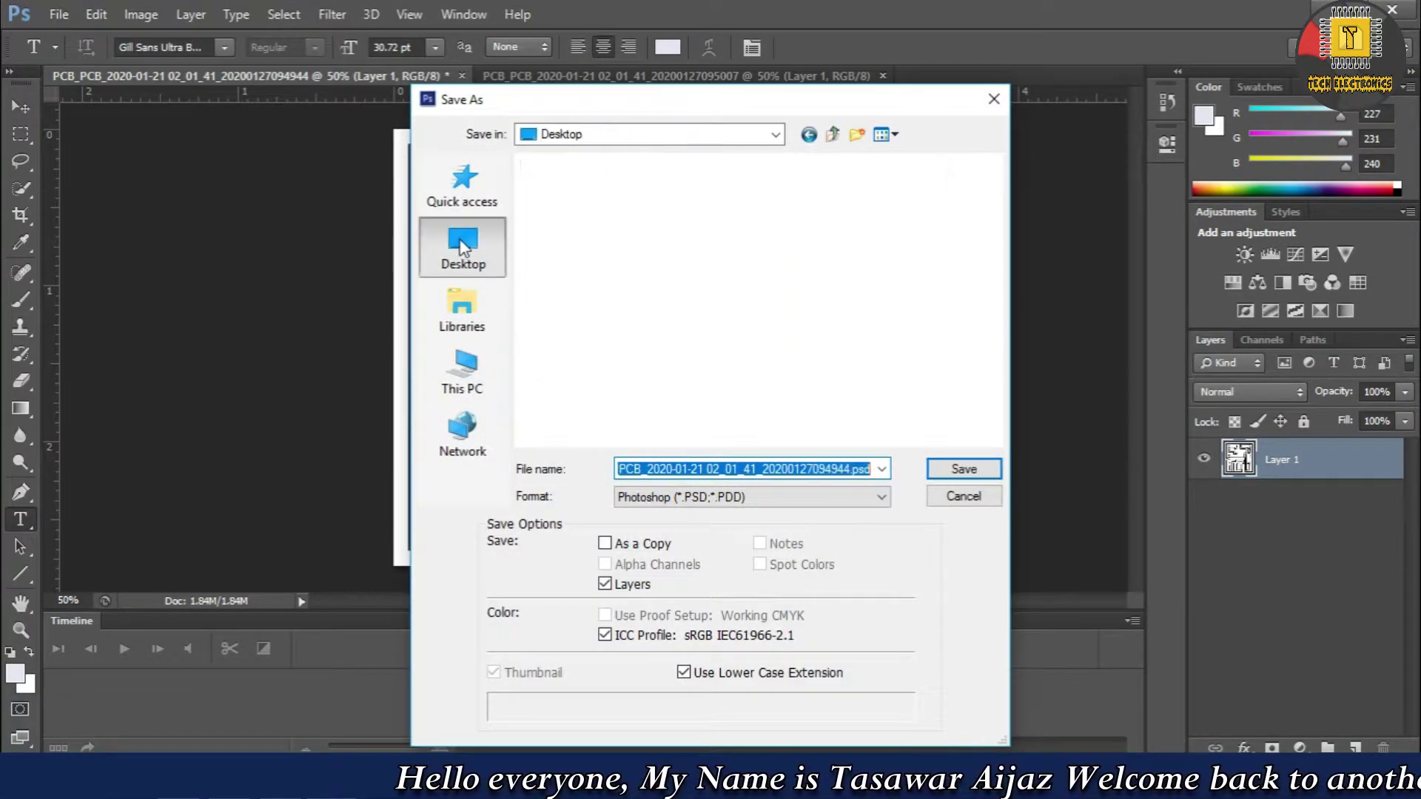
{"action": "double_click", "coordinate": [835, 300]}
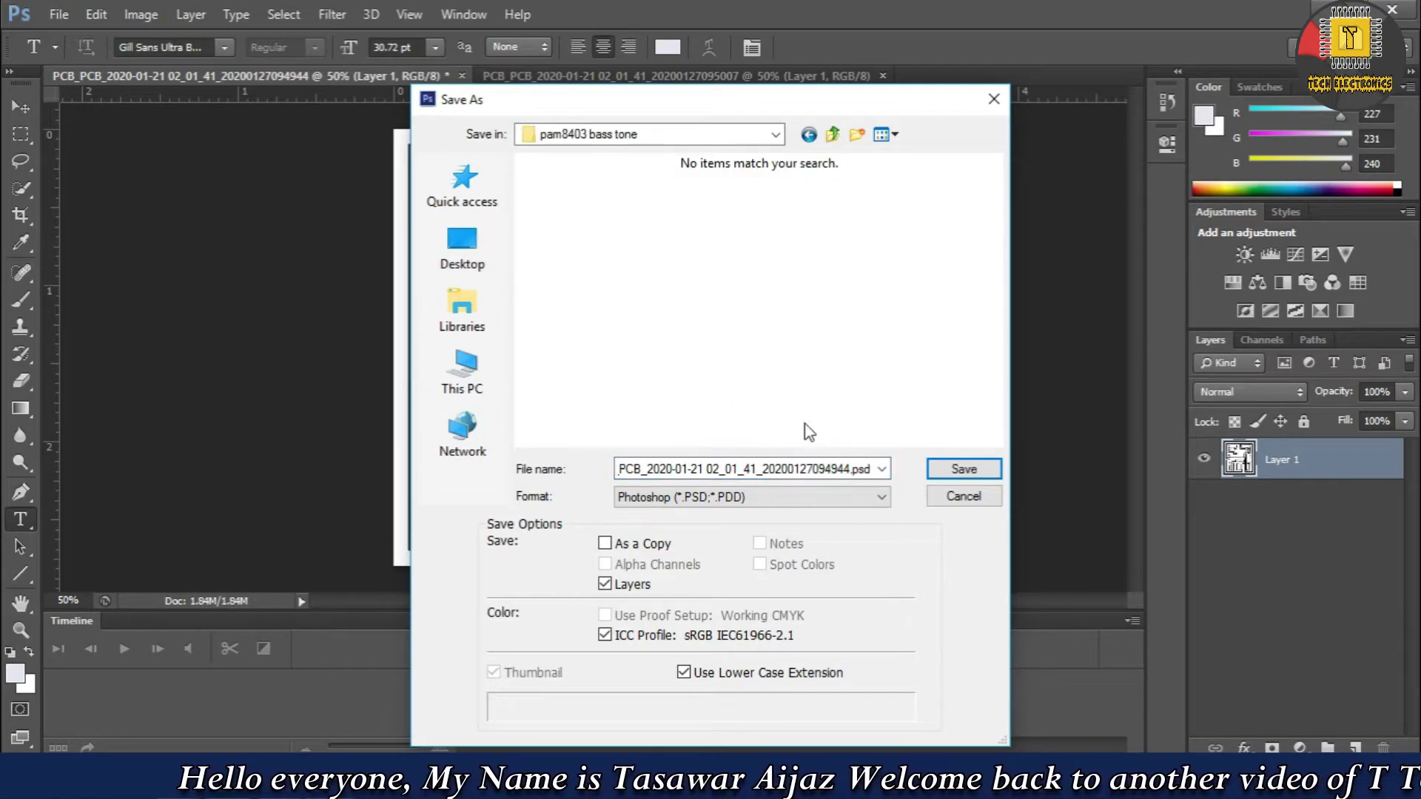
{"action": "left_click", "coordinate": [774, 503]}
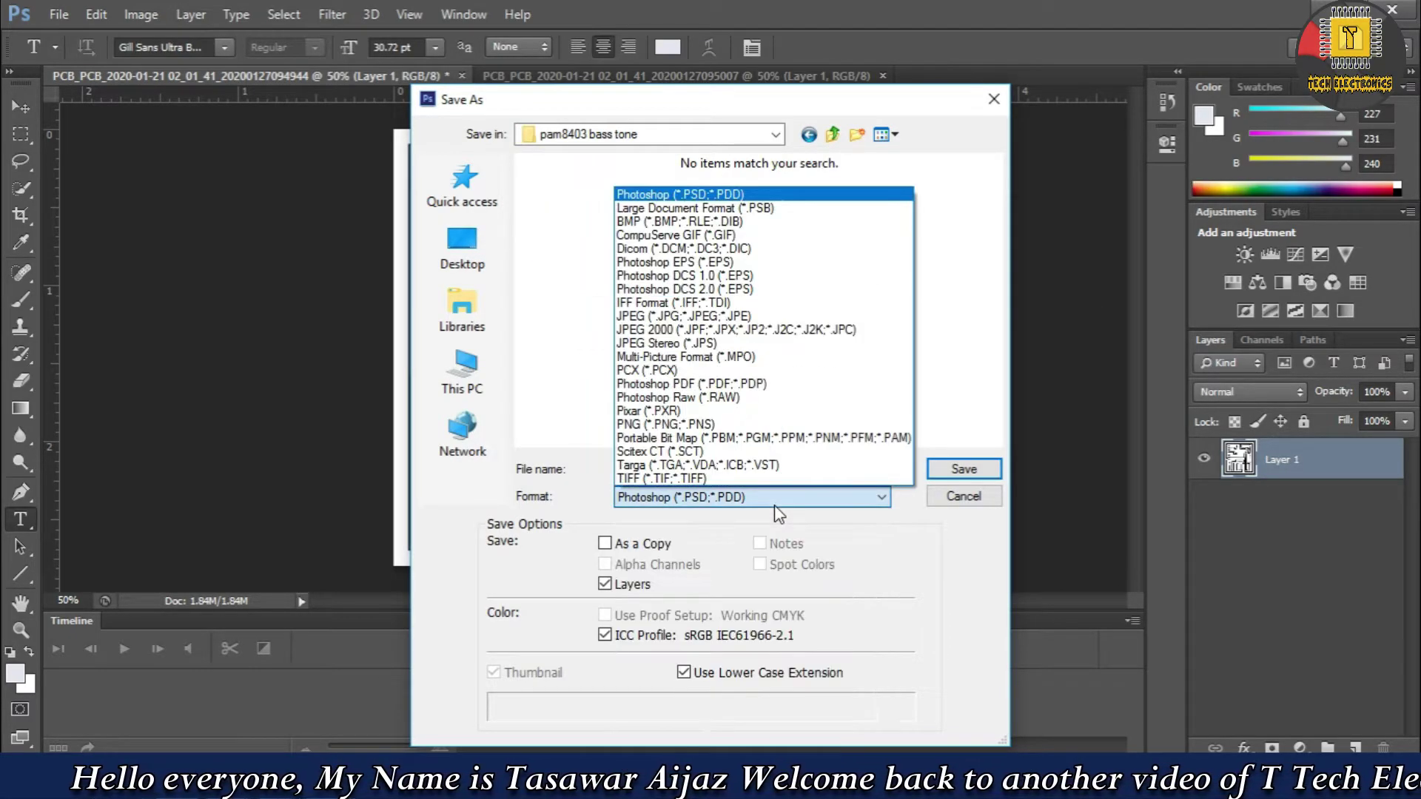
{"action": "left_click", "coordinate": [666, 316]}
{"action": "left_click", "coordinate": [731, 465]}
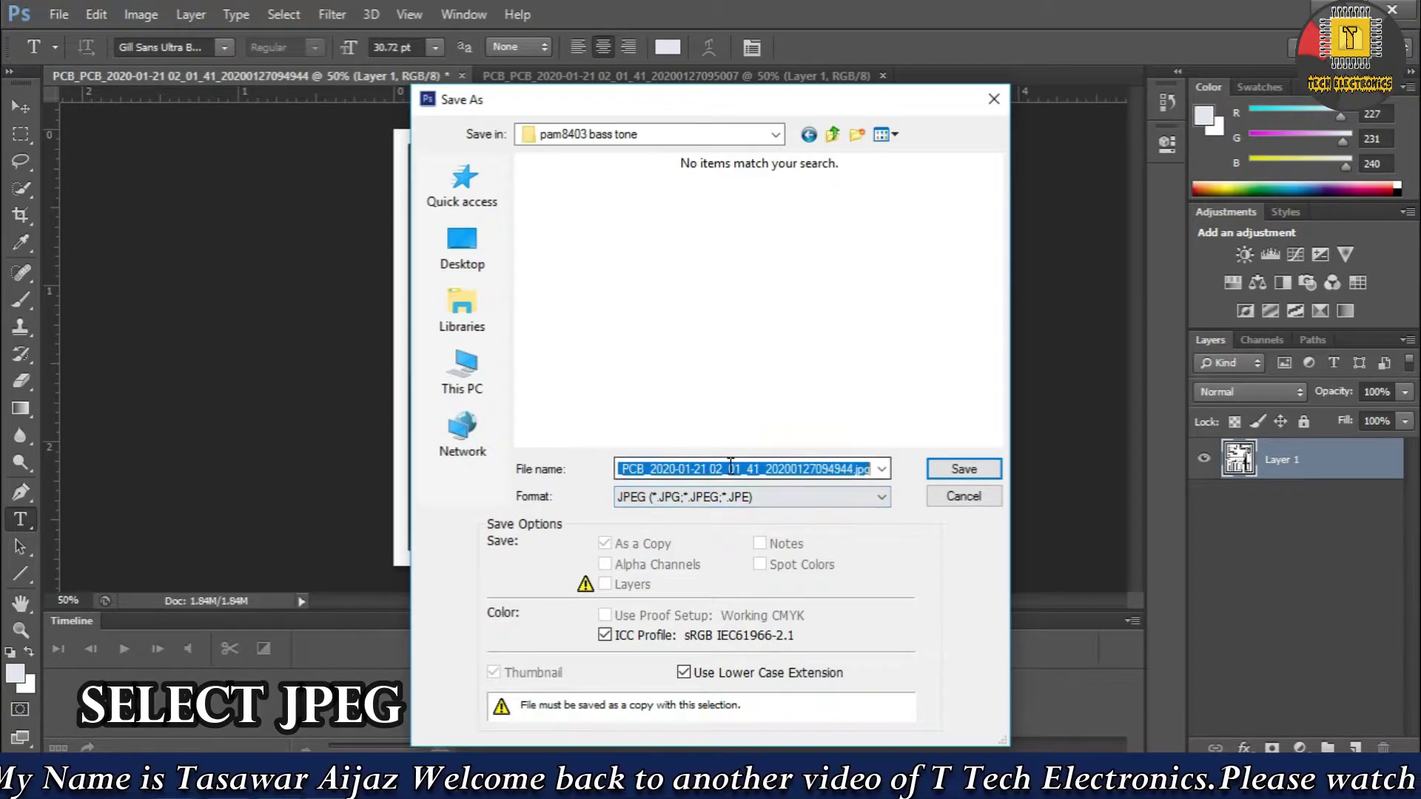
{"action": "type", "text": "Bottom la"}
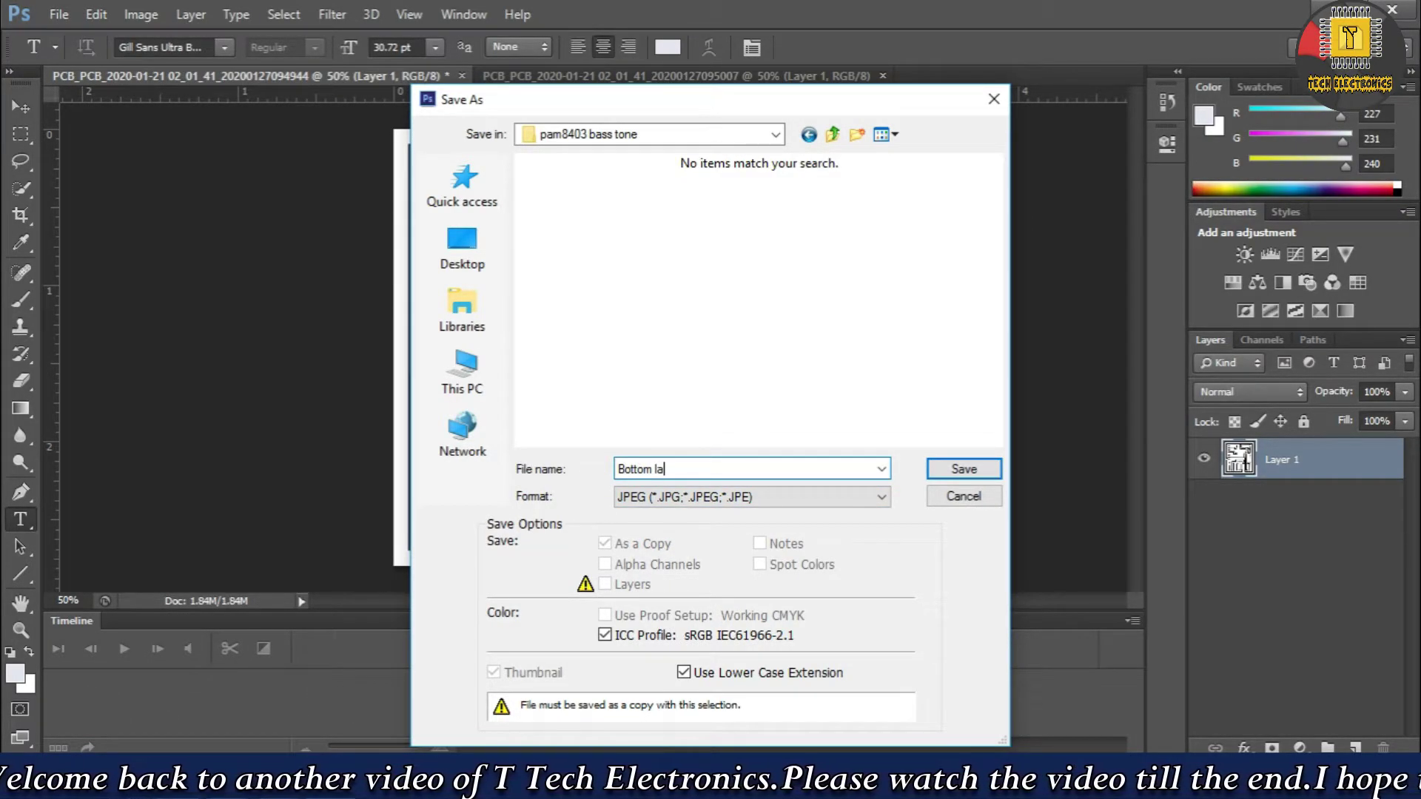
{"action": "left_click", "coordinate": [934, 469]}
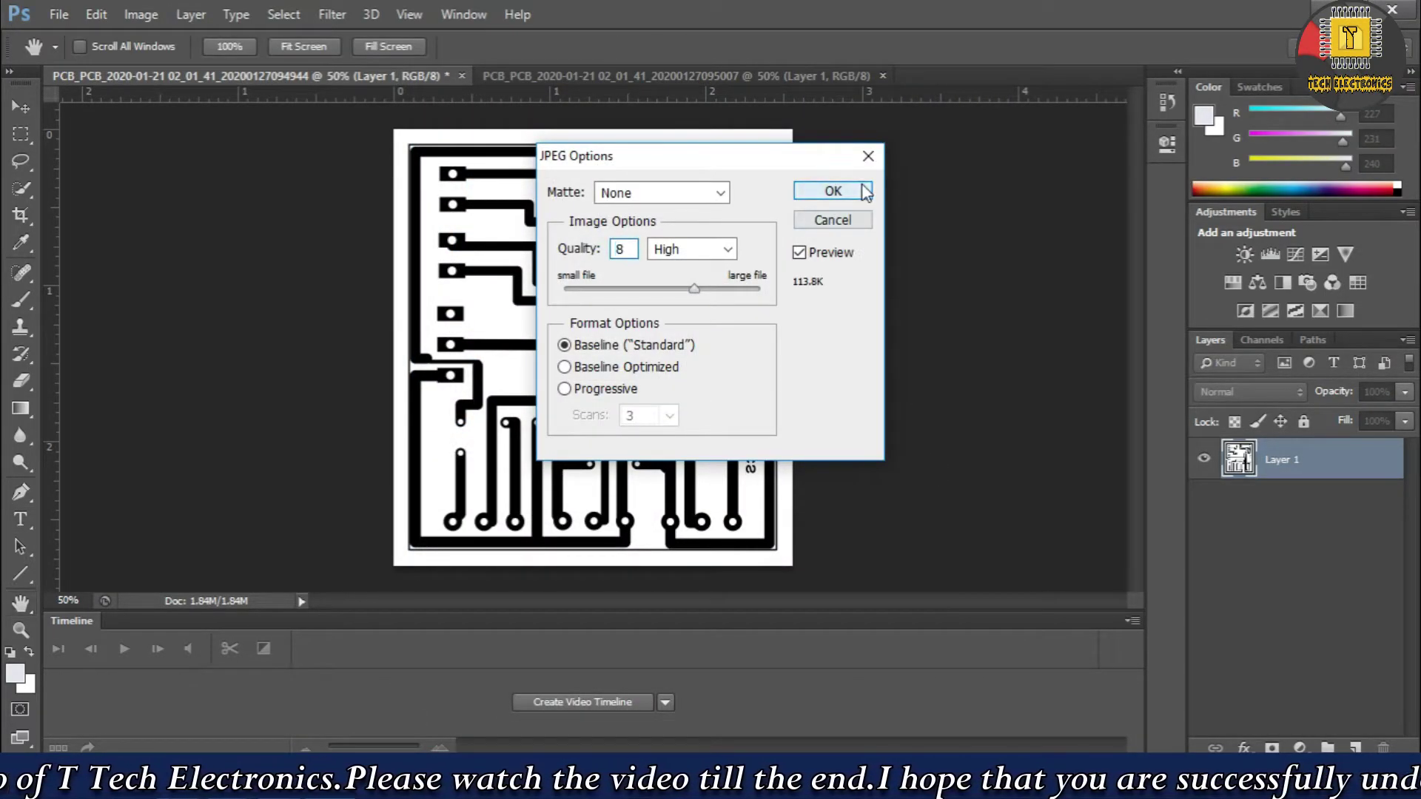
{"action": "left_click", "coordinate": [833, 190]}
{"action": "left_click", "coordinate": [460, 74]}
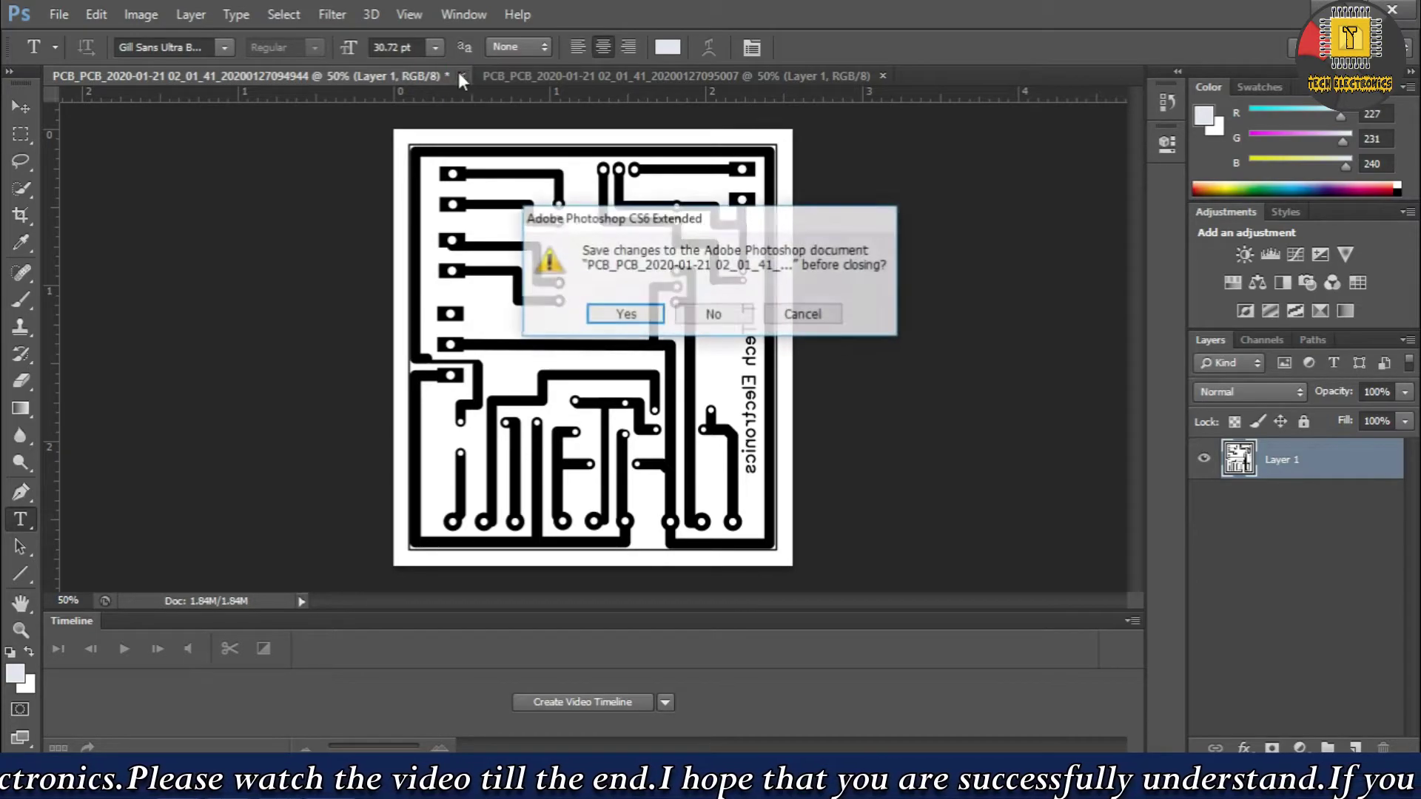
{"action": "left_click", "coordinate": [705, 318]}
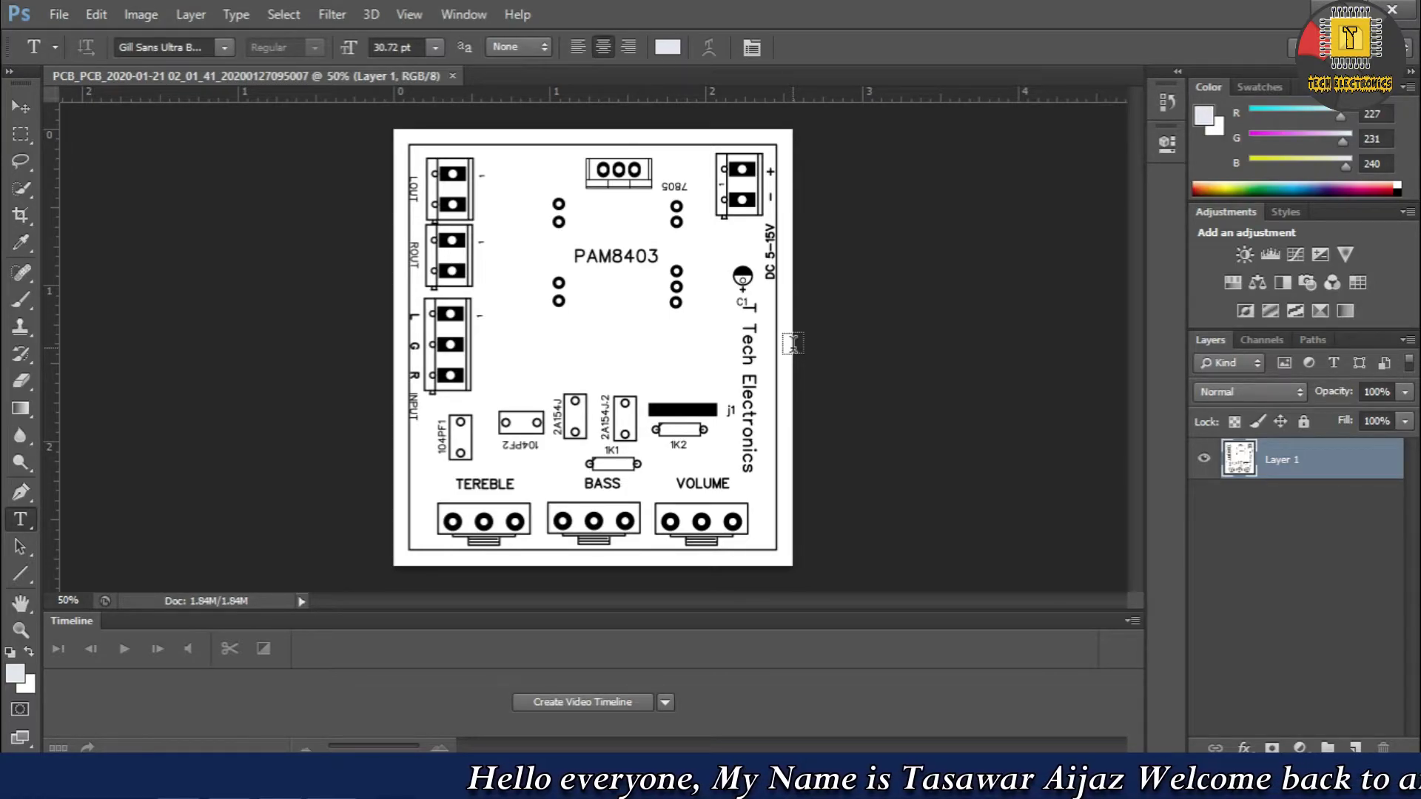
Mirror the silkscreen layer horizontally with Free Transform, at -100% width and 100% height, and apply the transformation.
{"action": "key", "text": "ctrl+t"}
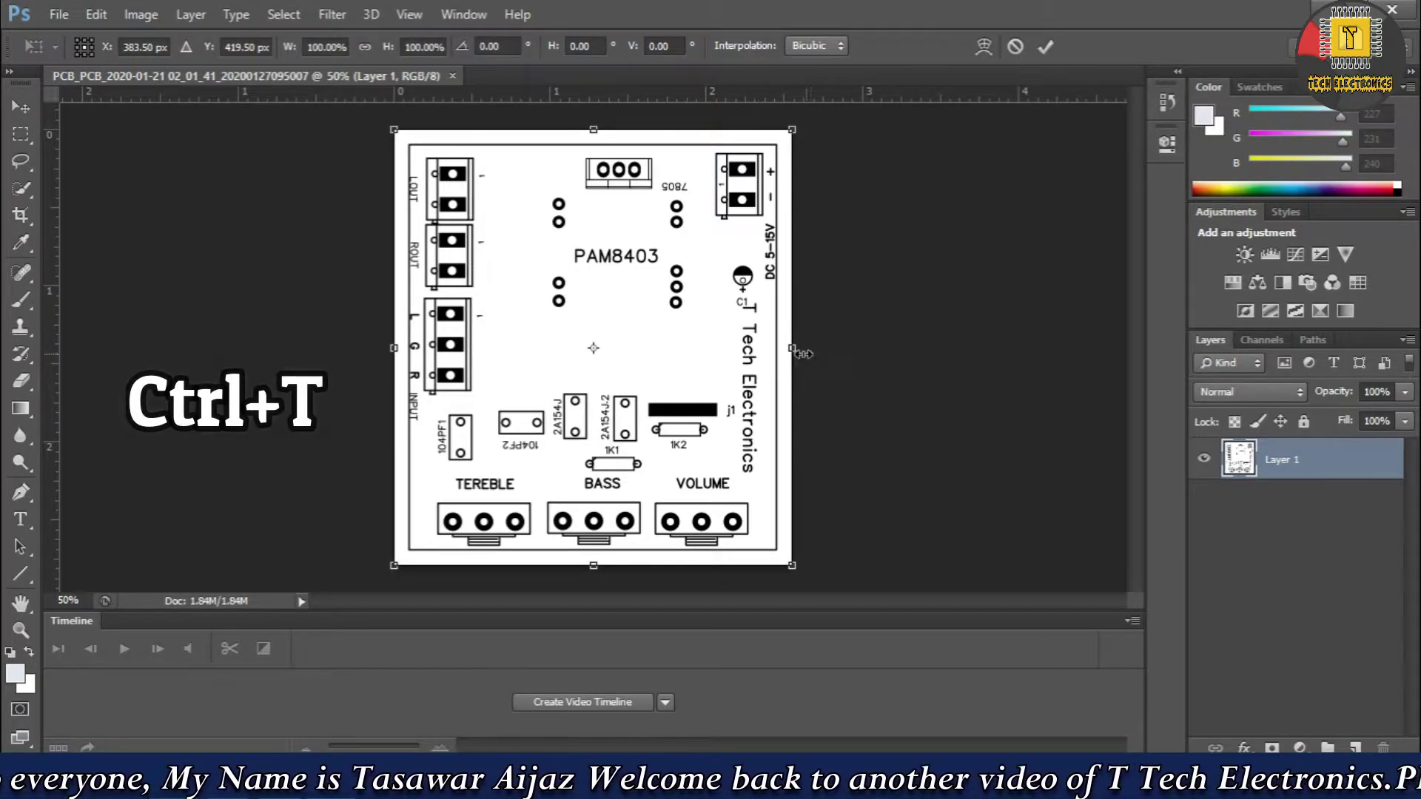
{"action": "left_click_drag", "start_coordinate": [792, 348], "coordinate": [528, 371]}
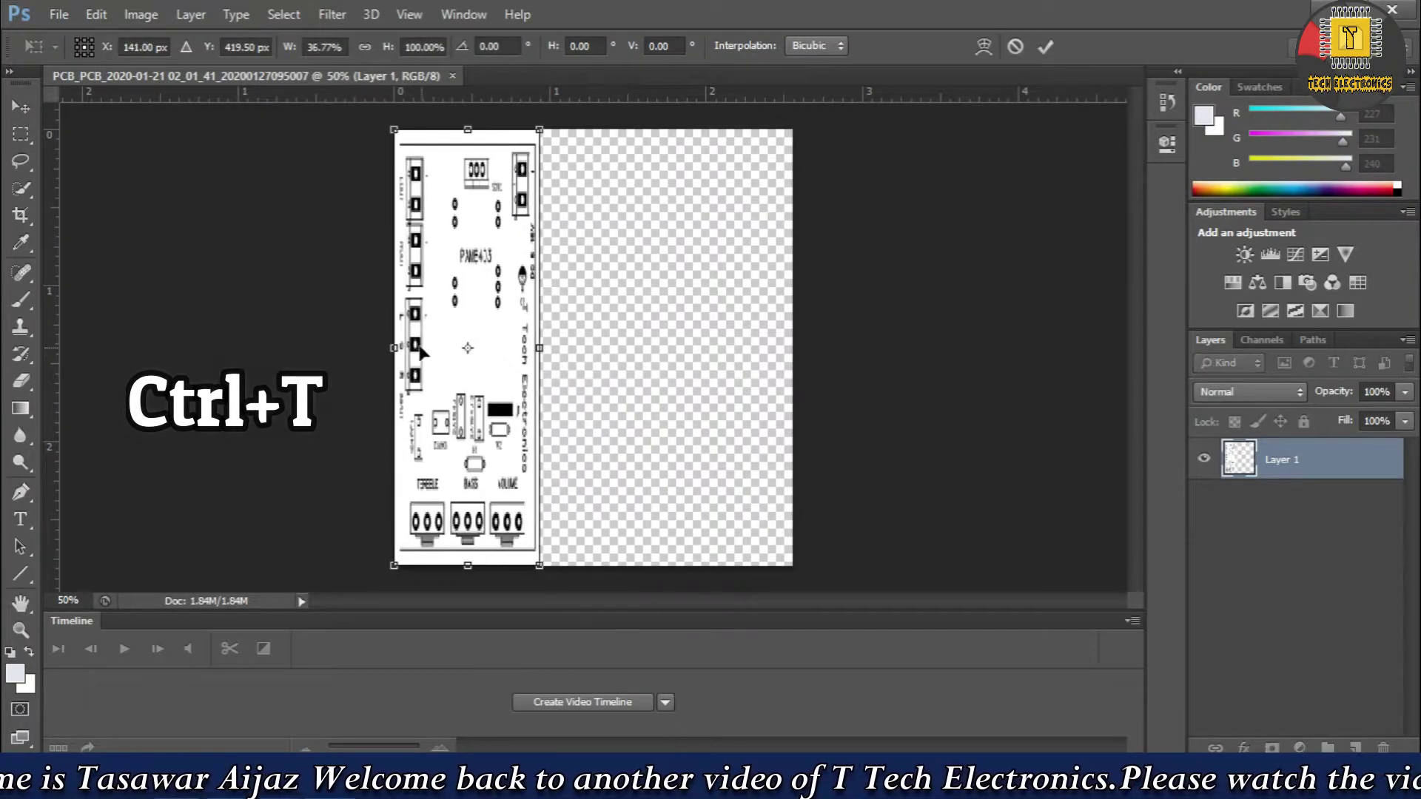
{"action": "left_click_drag", "start_coordinate": [416, 345], "coordinate": [793, 363]}
{"action": "left_click_drag", "start_coordinate": [541, 361], "coordinate": [390, 372]}
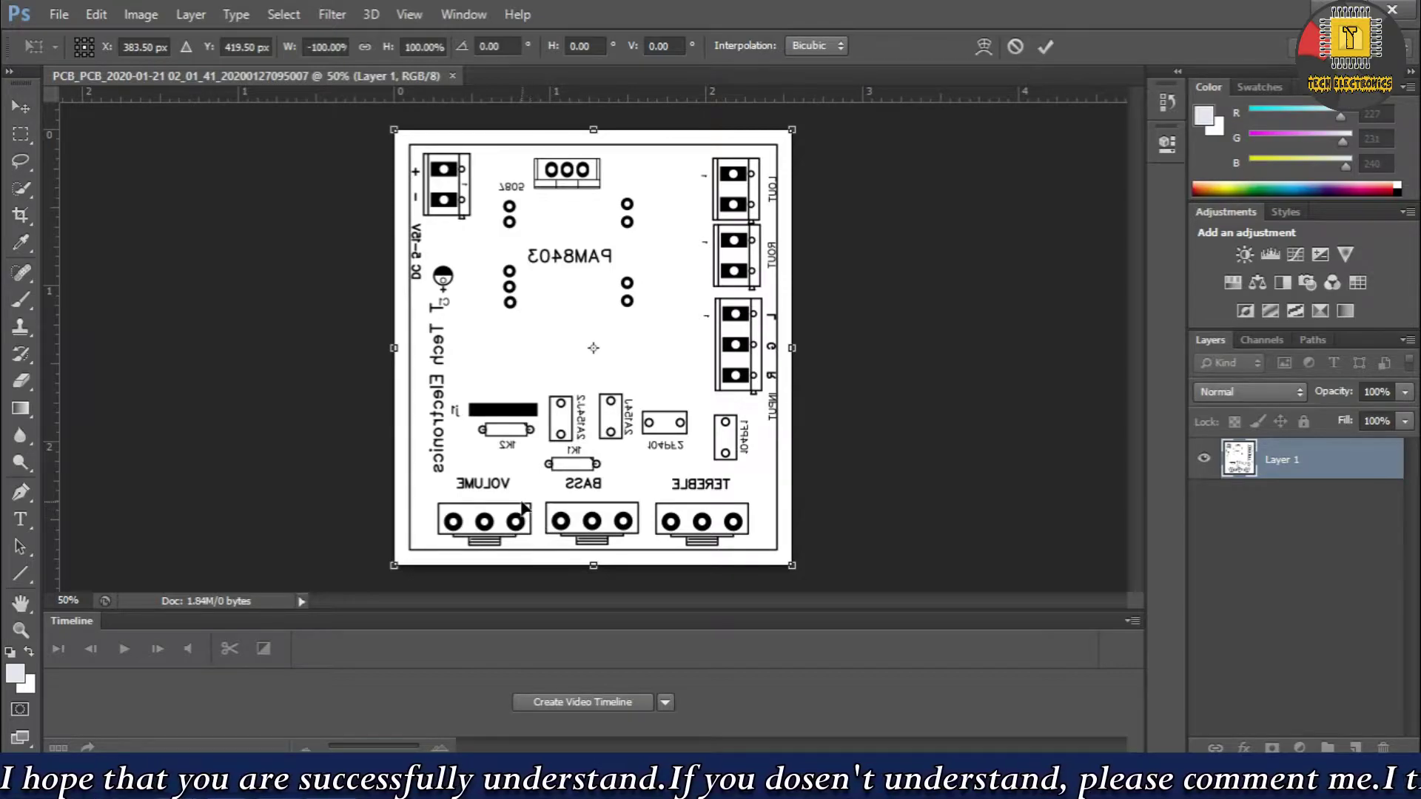
{"action": "key", "text": "Return"}
{"action": "key", "text": "t"}
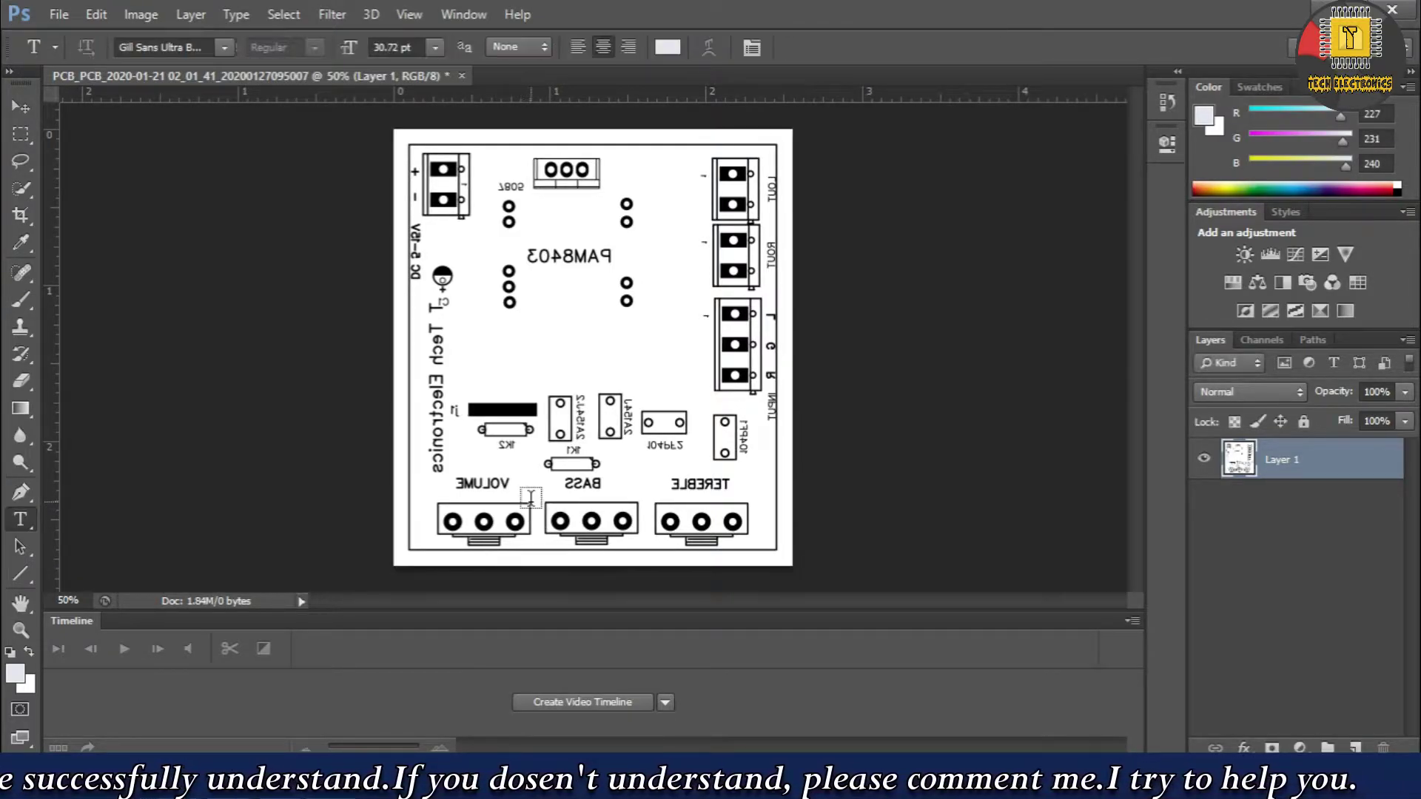
Save the mirrored silkscreen as a JPEG named "top silk layer" in the "pam8403 bass tone" folder at quality 8.
{"action": "left_click", "coordinate": [50, 14]}
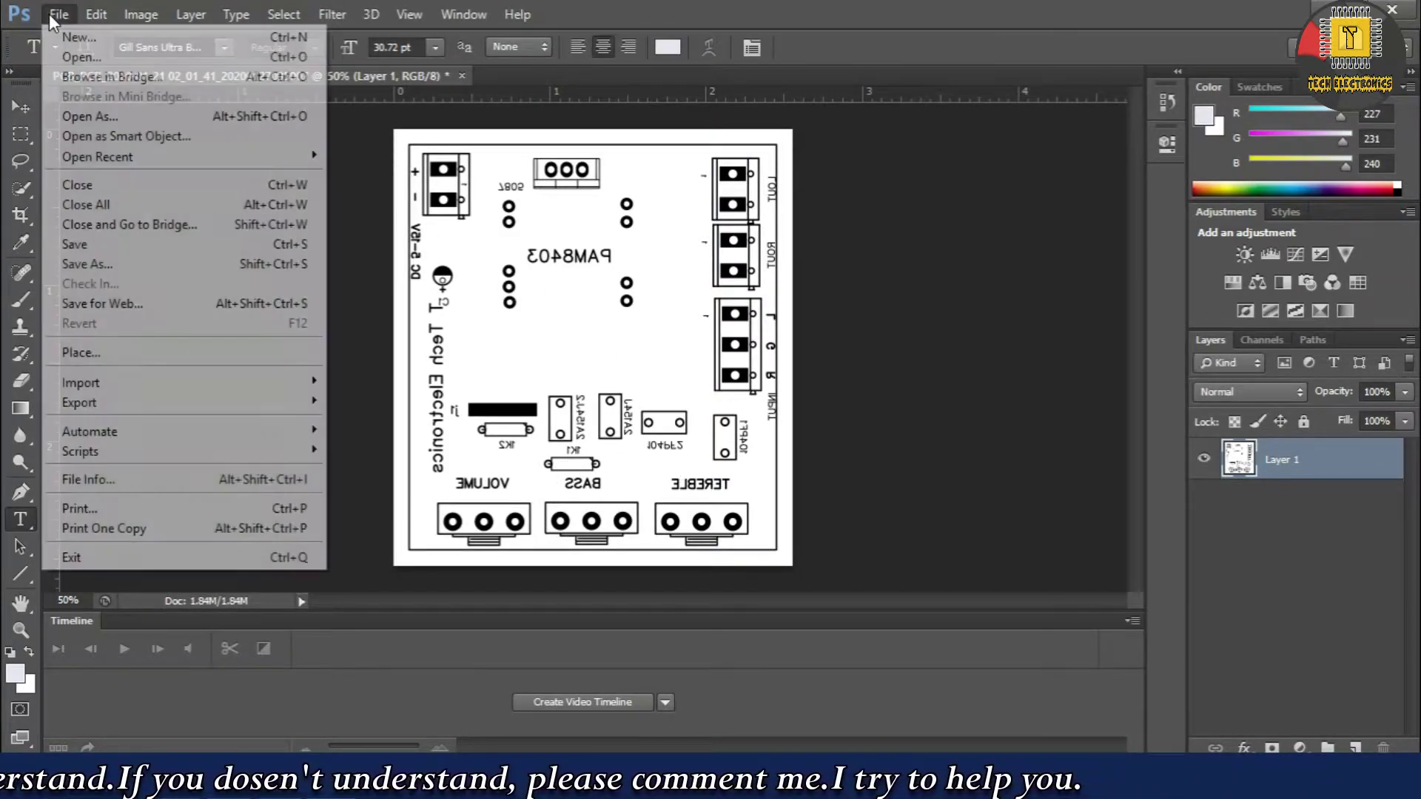
{"action": "left_click", "coordinate": [64, 263]}
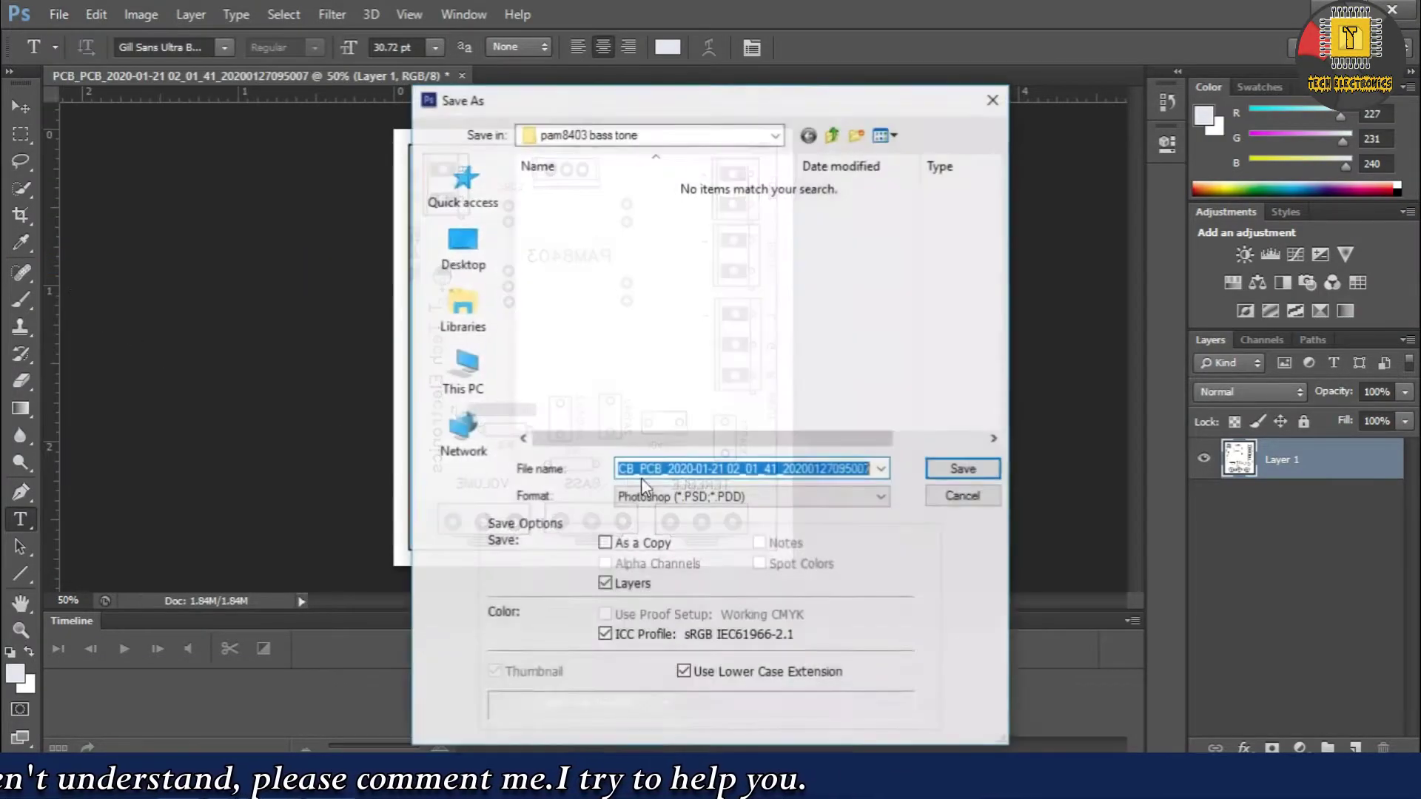
{"action": "left_click", "coordinate": [722, 497]}
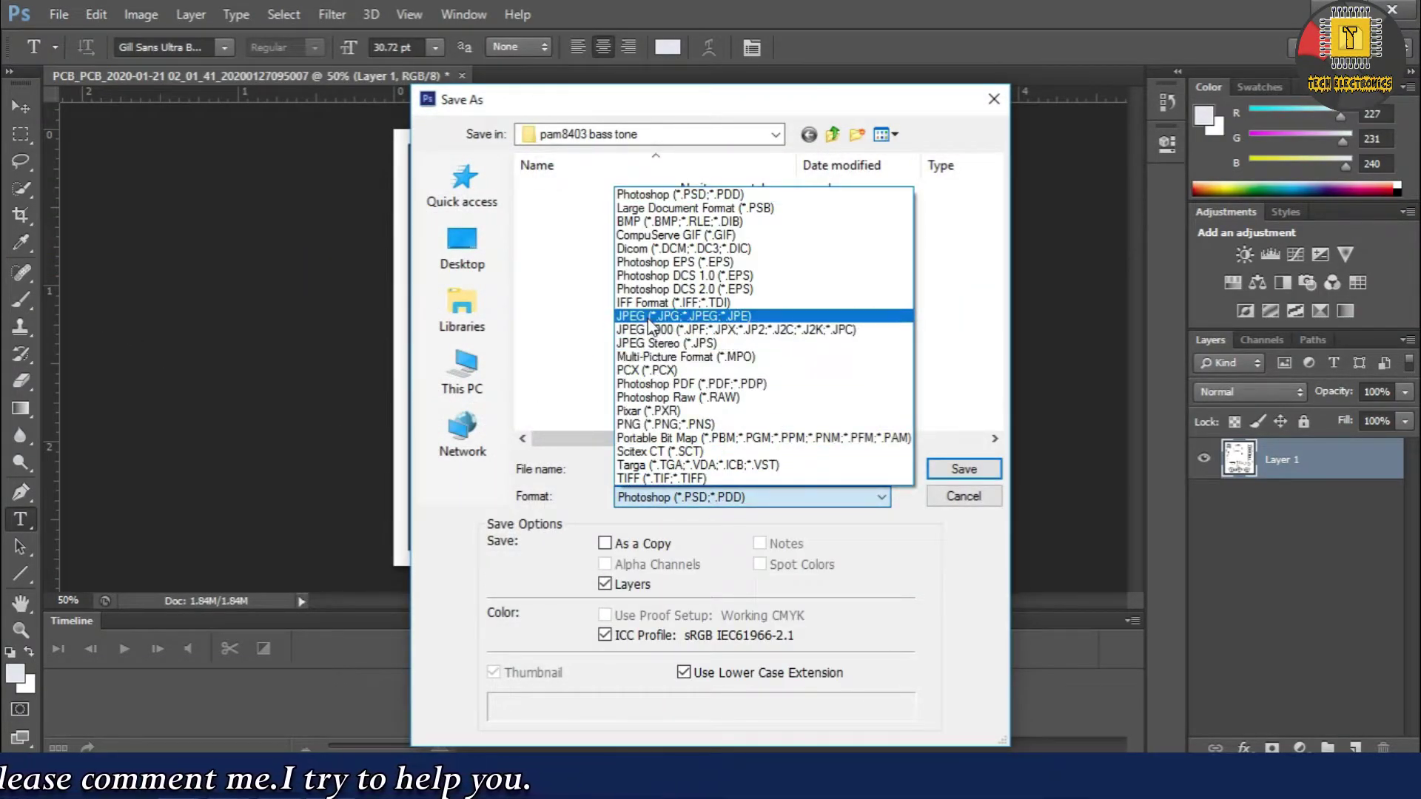
{"action": "left_click", "coordinate": [703, 316]}
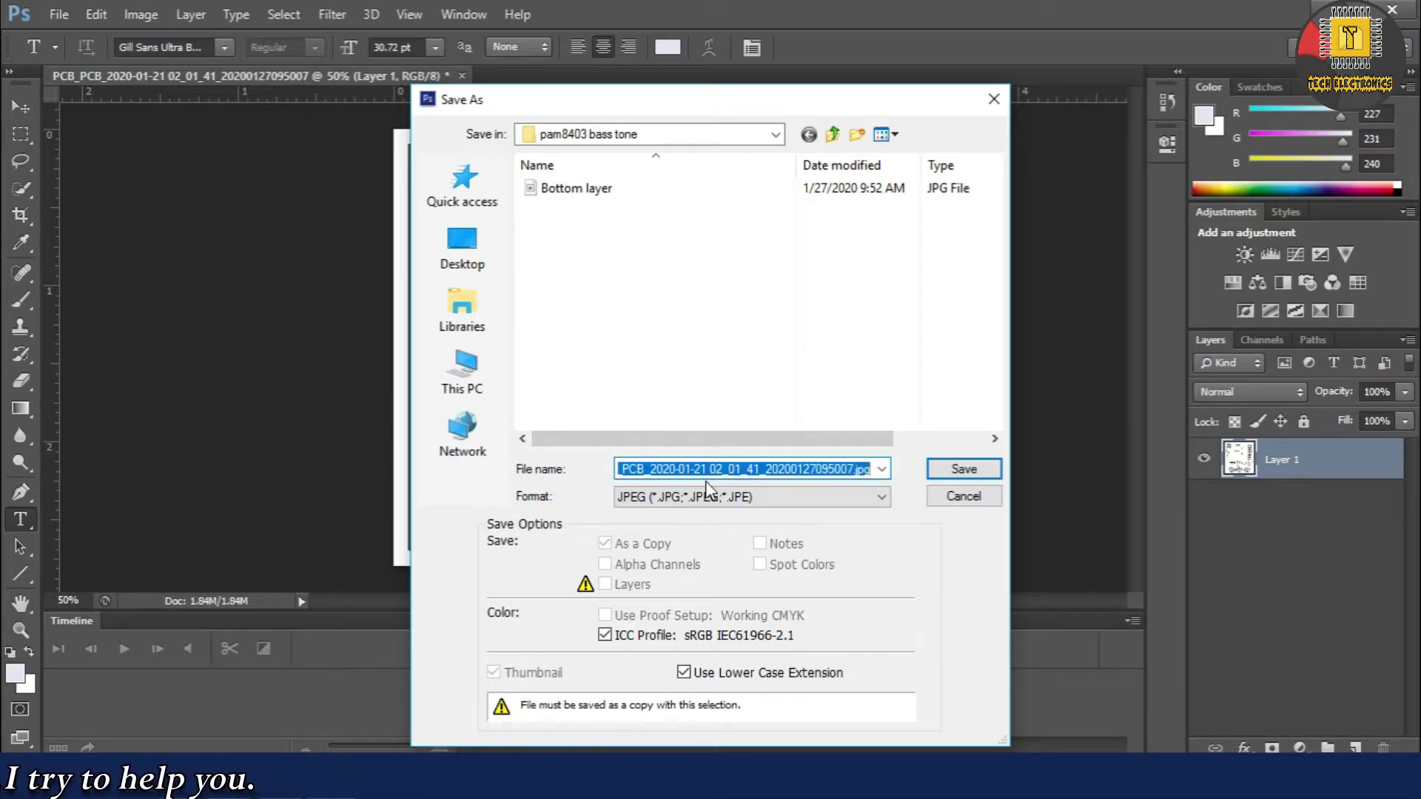
{"action": "type", "text": "top silk layer"}
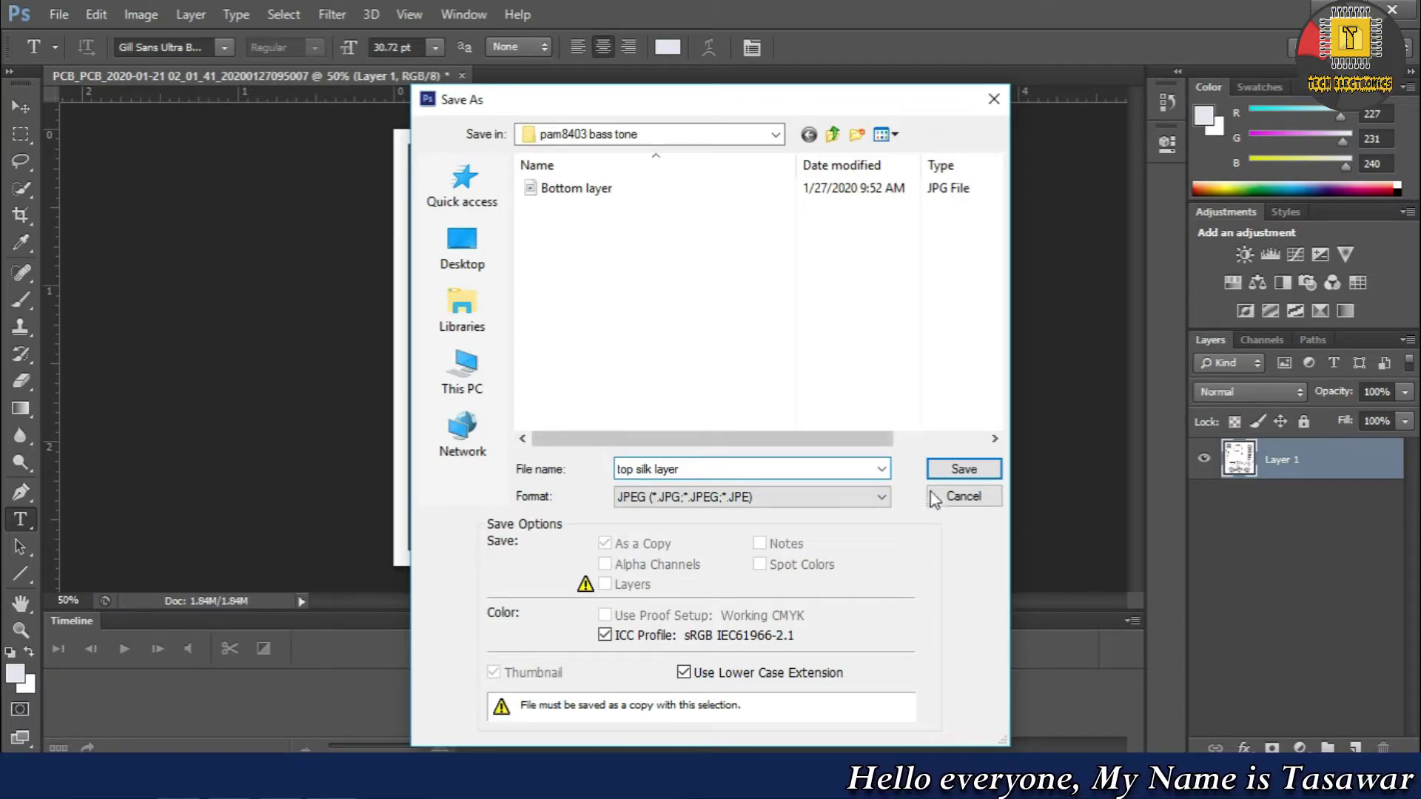
{"action": "left_click", "coordinate": [984, 471]}
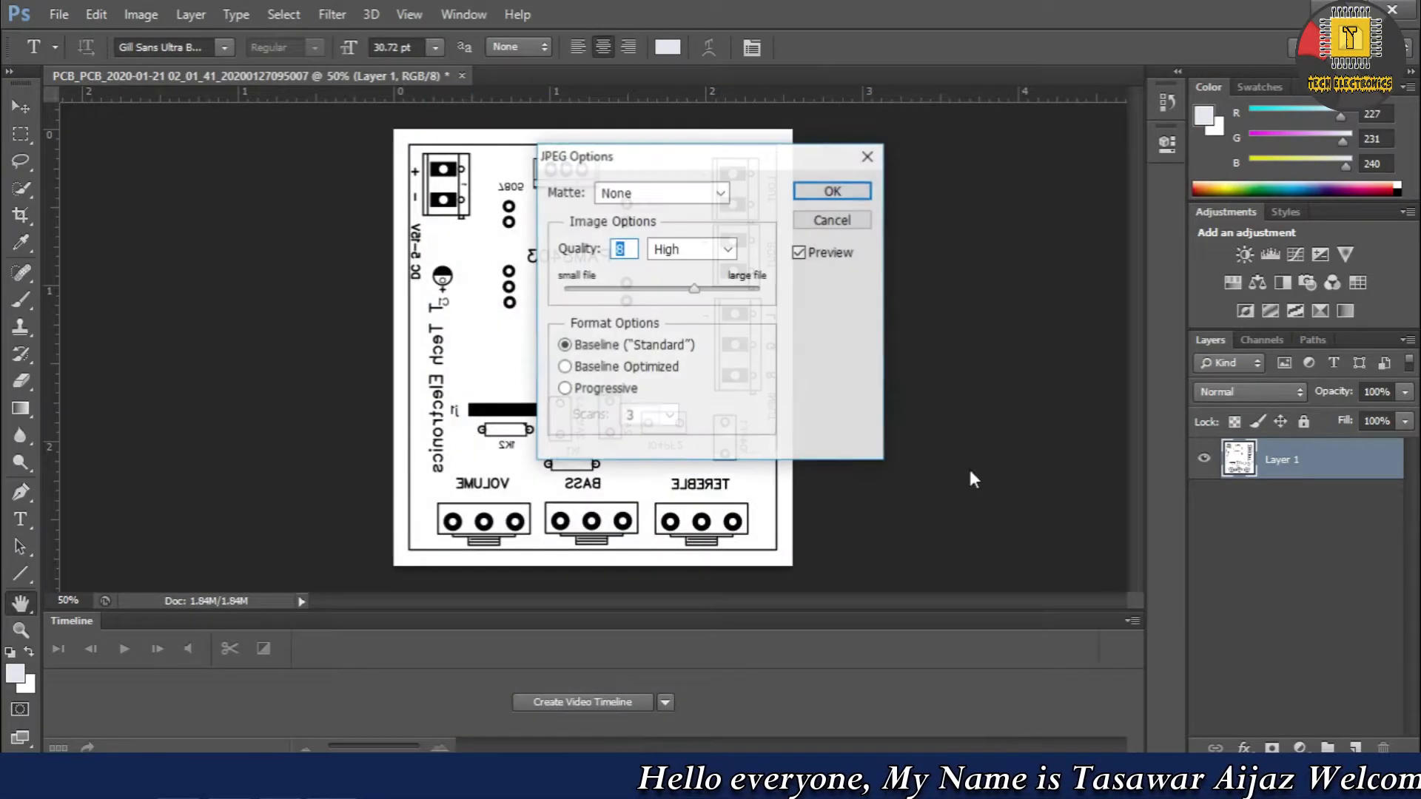
{"action": "left_click", "coordinate": [832, 191]}
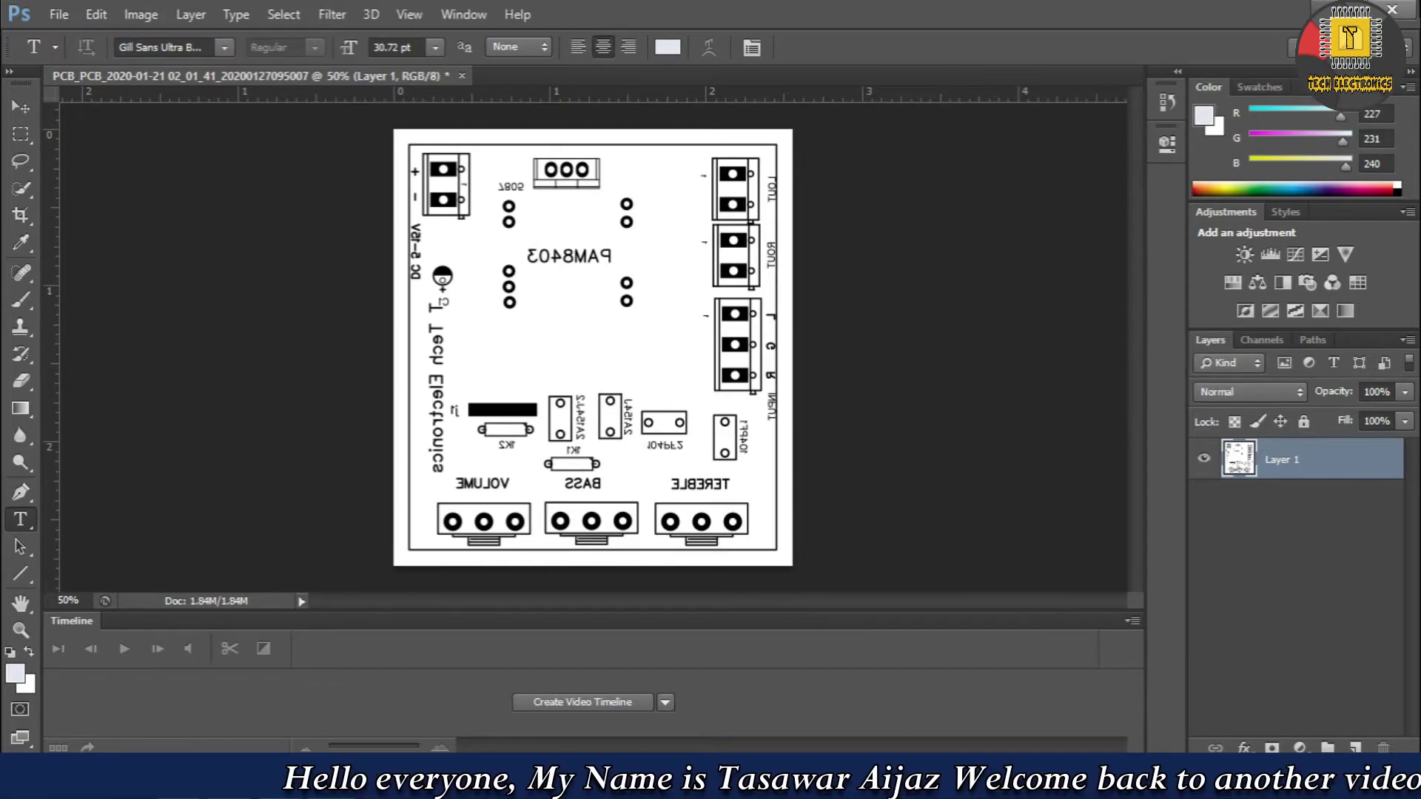
Quit Photoshop without saving the changes to the silkscreen document.
{"action": "key", "text": "ctrl+q"}
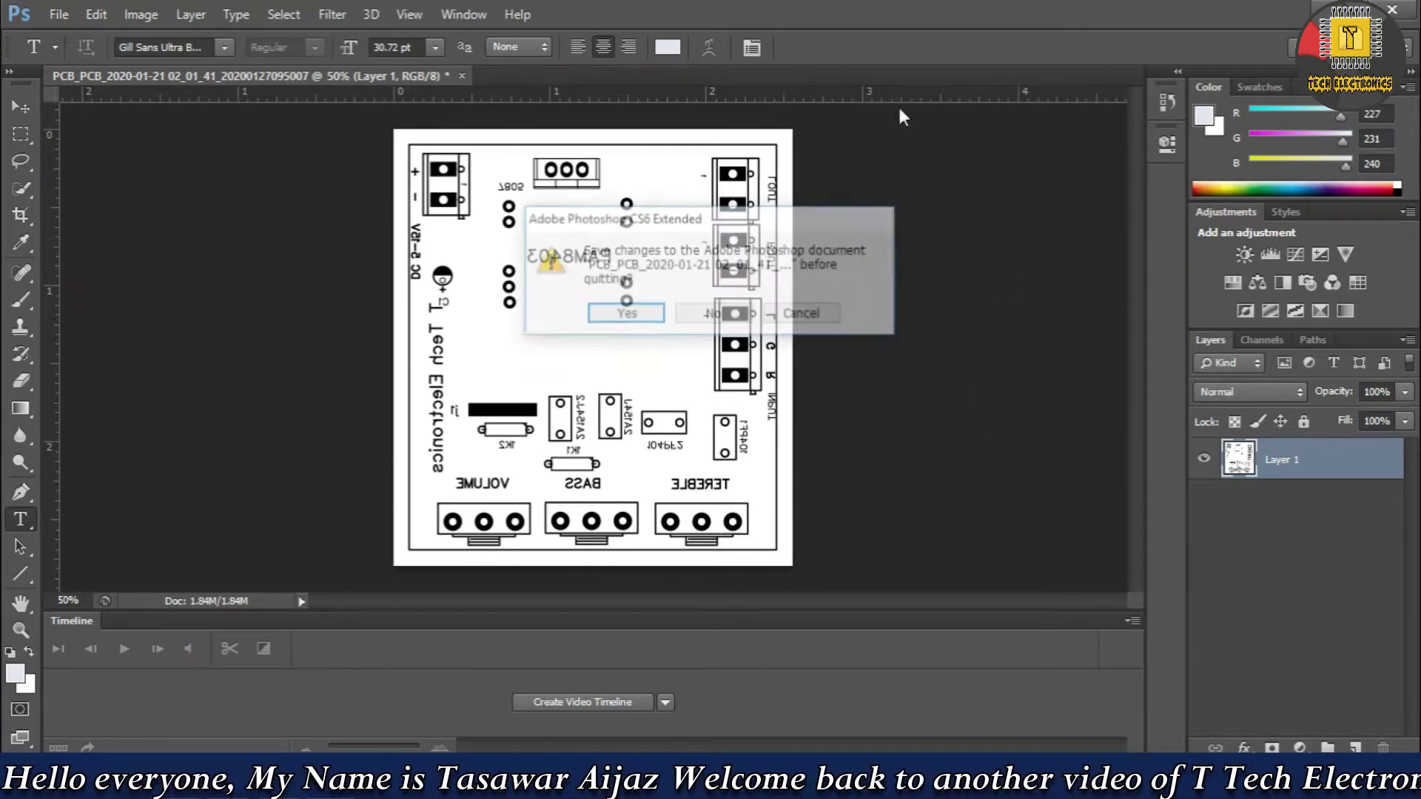
{"action": "left_click", "coordinate": [716, 314]}
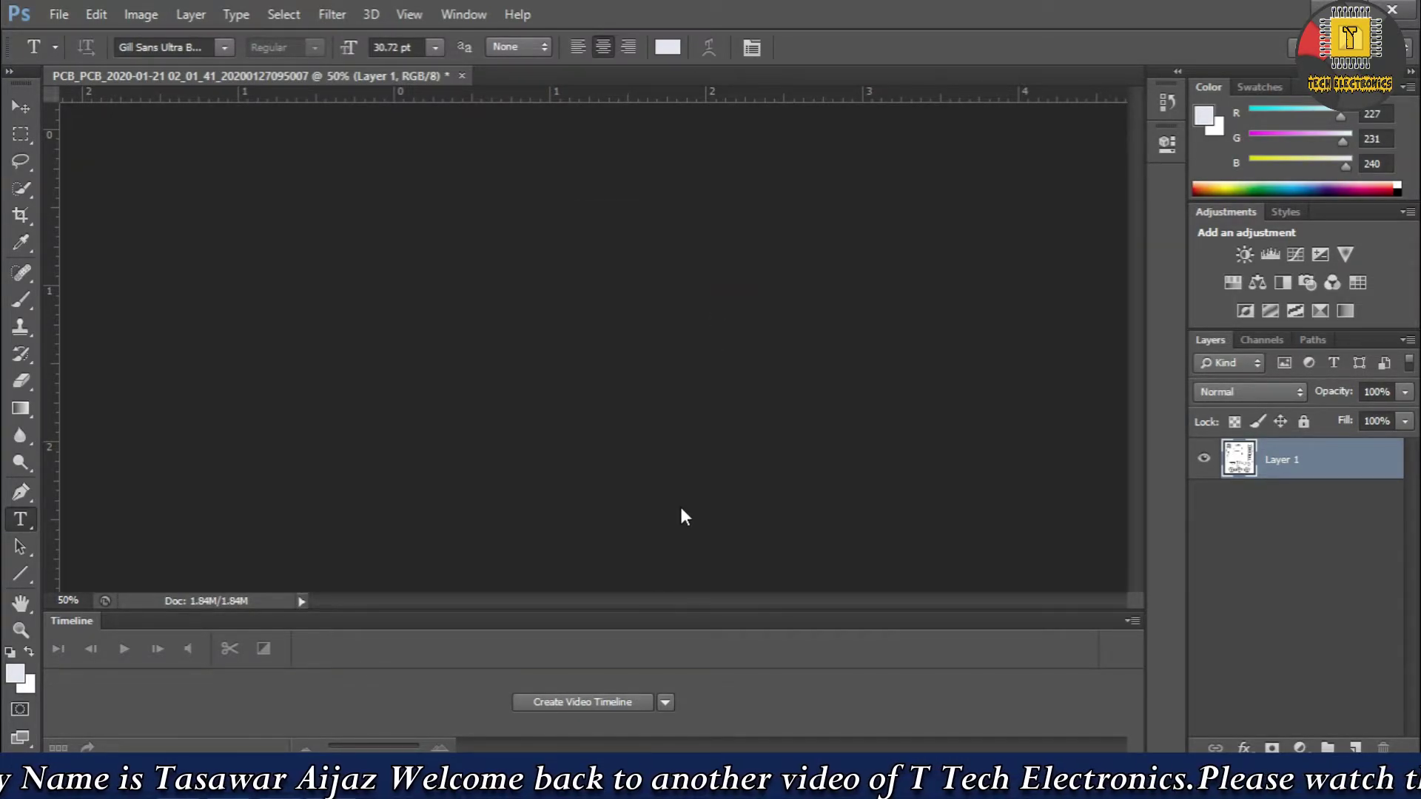
{"action": "left_click", "coordinate": [1409, 20]}
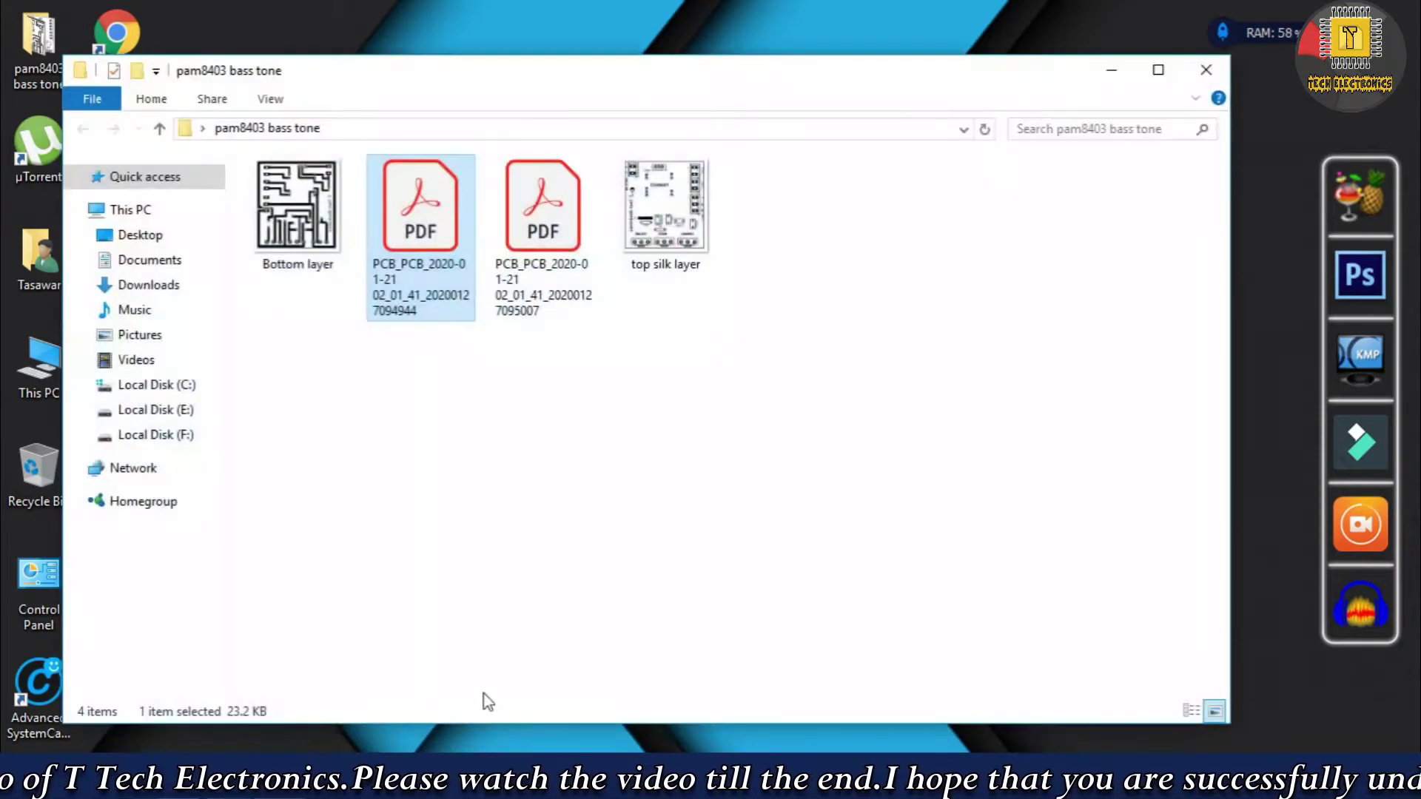
Create a new Microsoft Office Word document in the "pam8403 bass tone" folder.
{"action": "left_click", "coordinate": [404, 411]}
{"action": "right_click", "coordinate": [404, 410]}
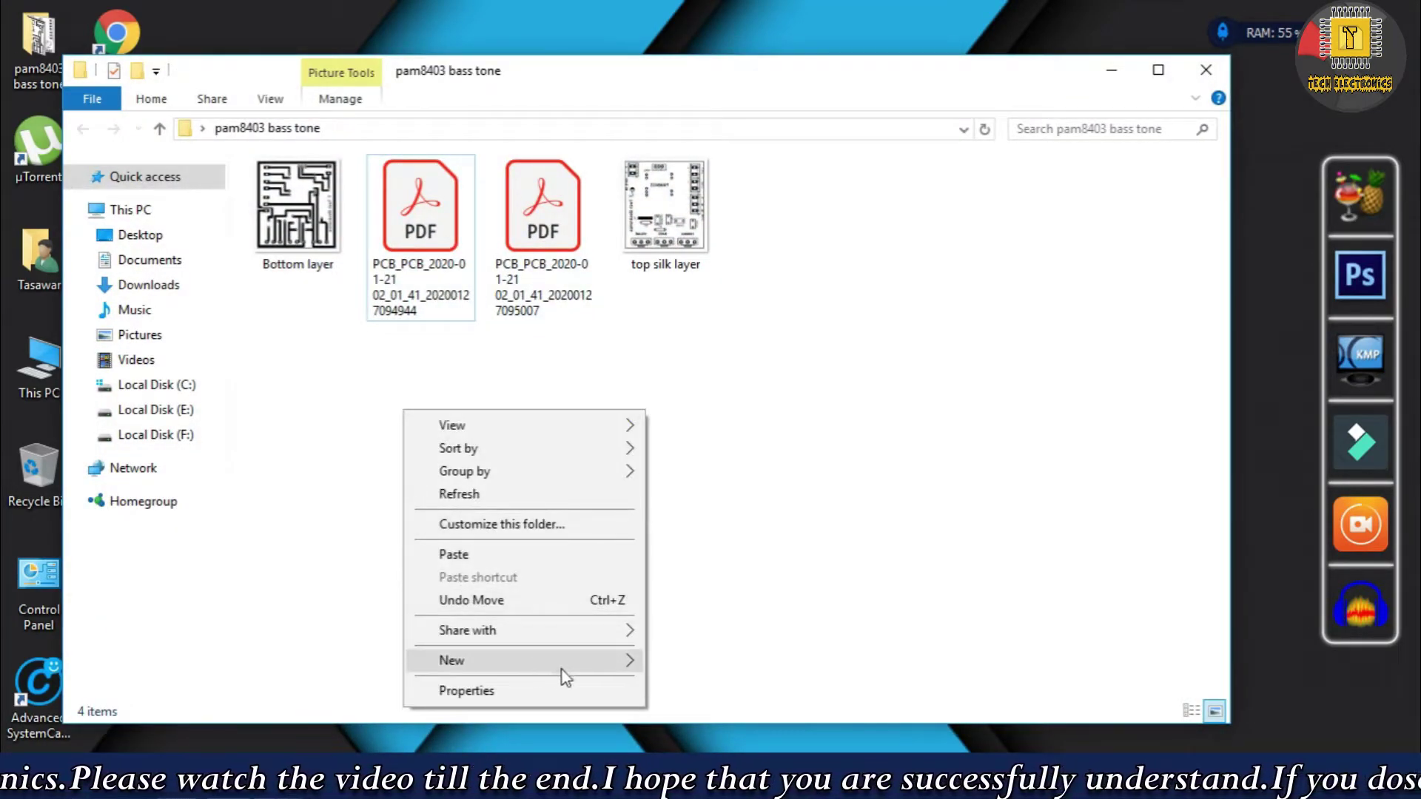
{"action": "mouse_move", "coordinate": [558, 663]}
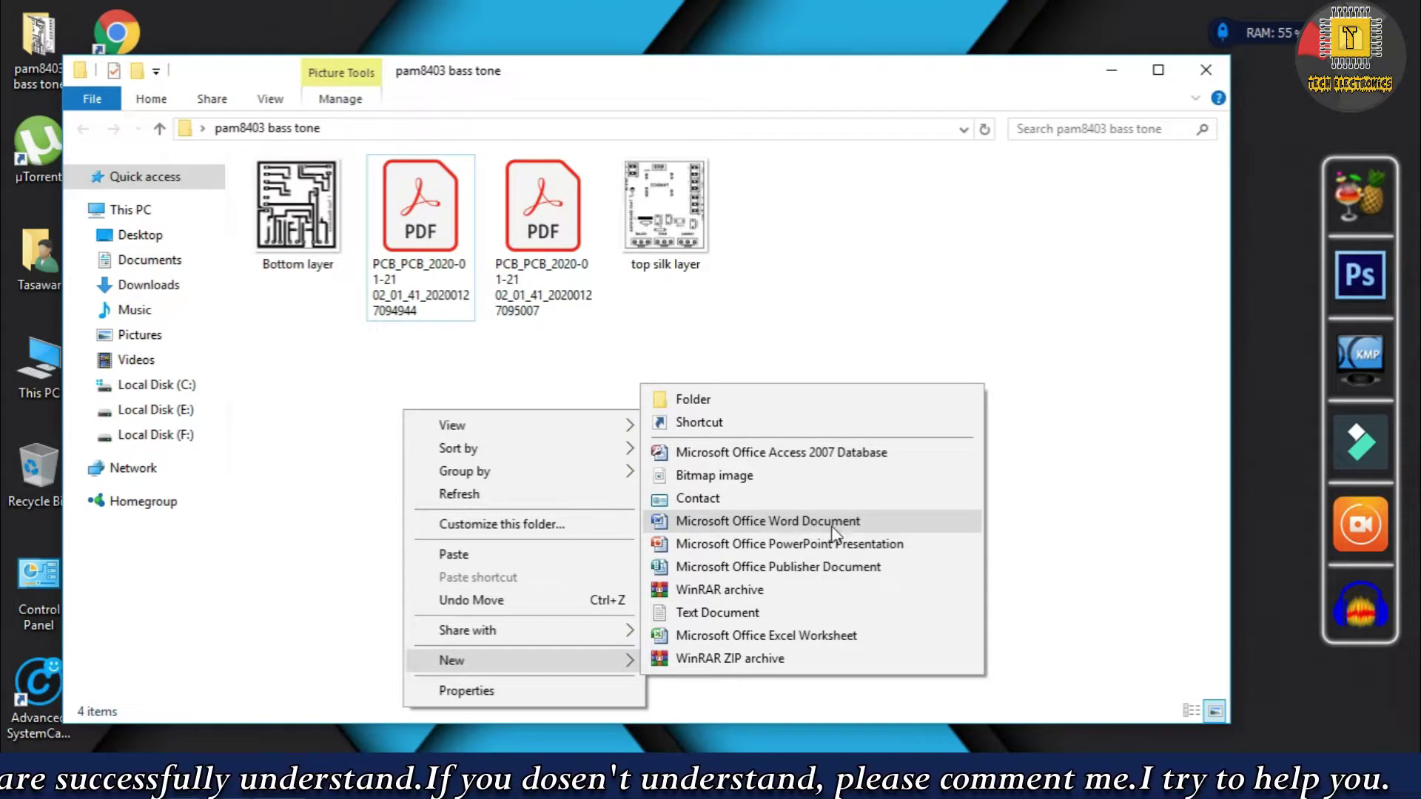
{"action": "left_click", "coordinate": [783, 522]}
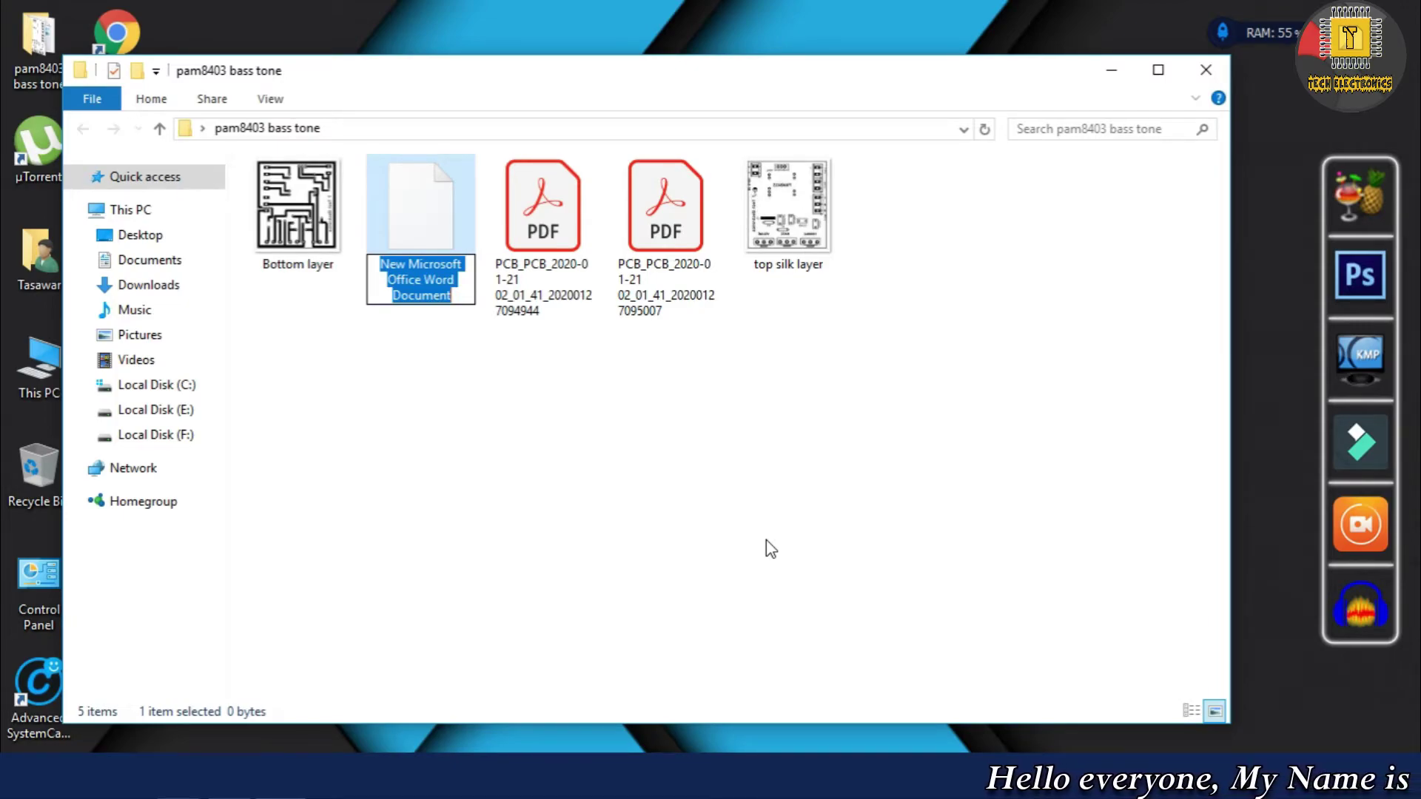
Name the new Word document "BAss tone pam8403".
{"action": "type", "text": "BAss tone pam8403"}
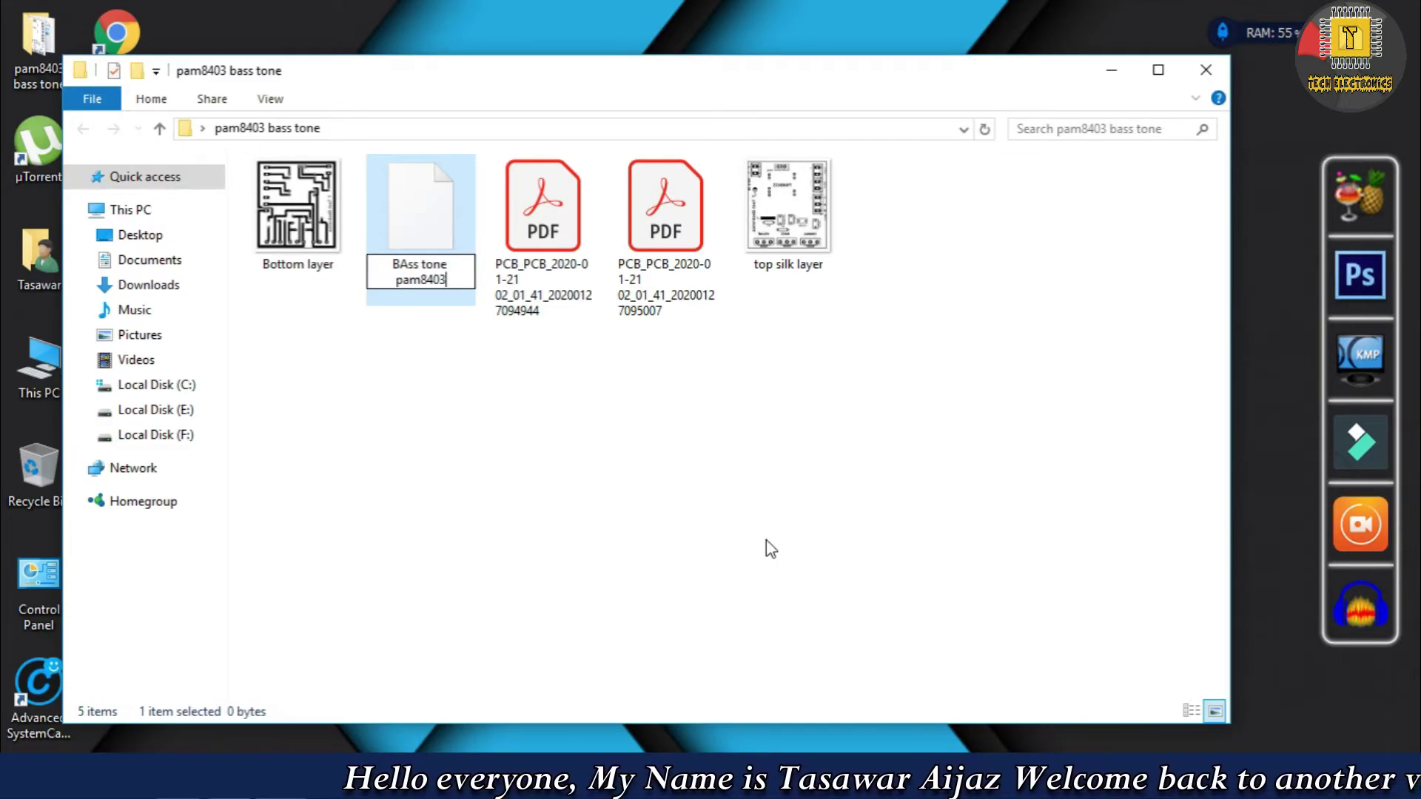
{"action": "key", "text": "Return"}
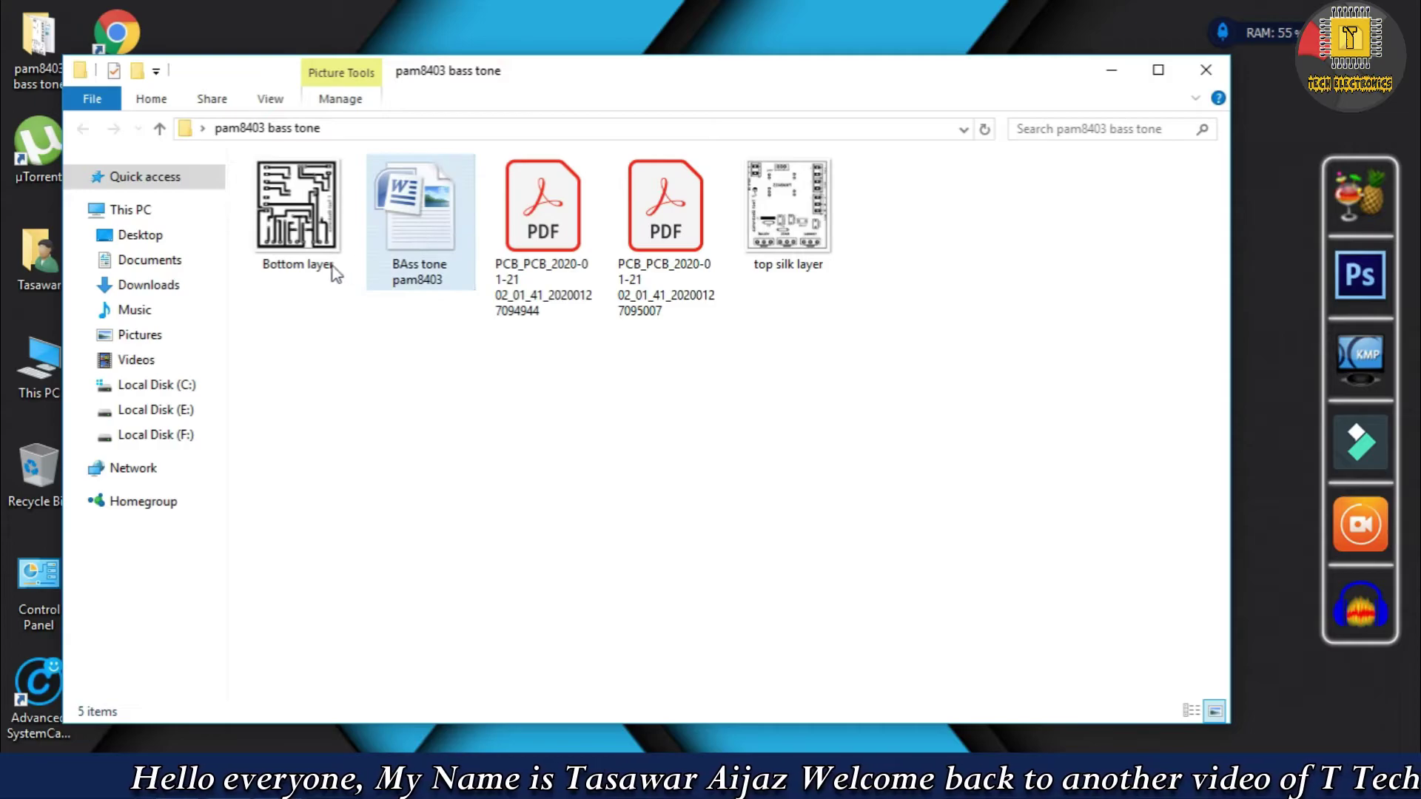
Copy the "Bottom layer" image file from the "pam8403 bass tone" folder.
{"action": "left_click", "coordinate": [299, 241]}
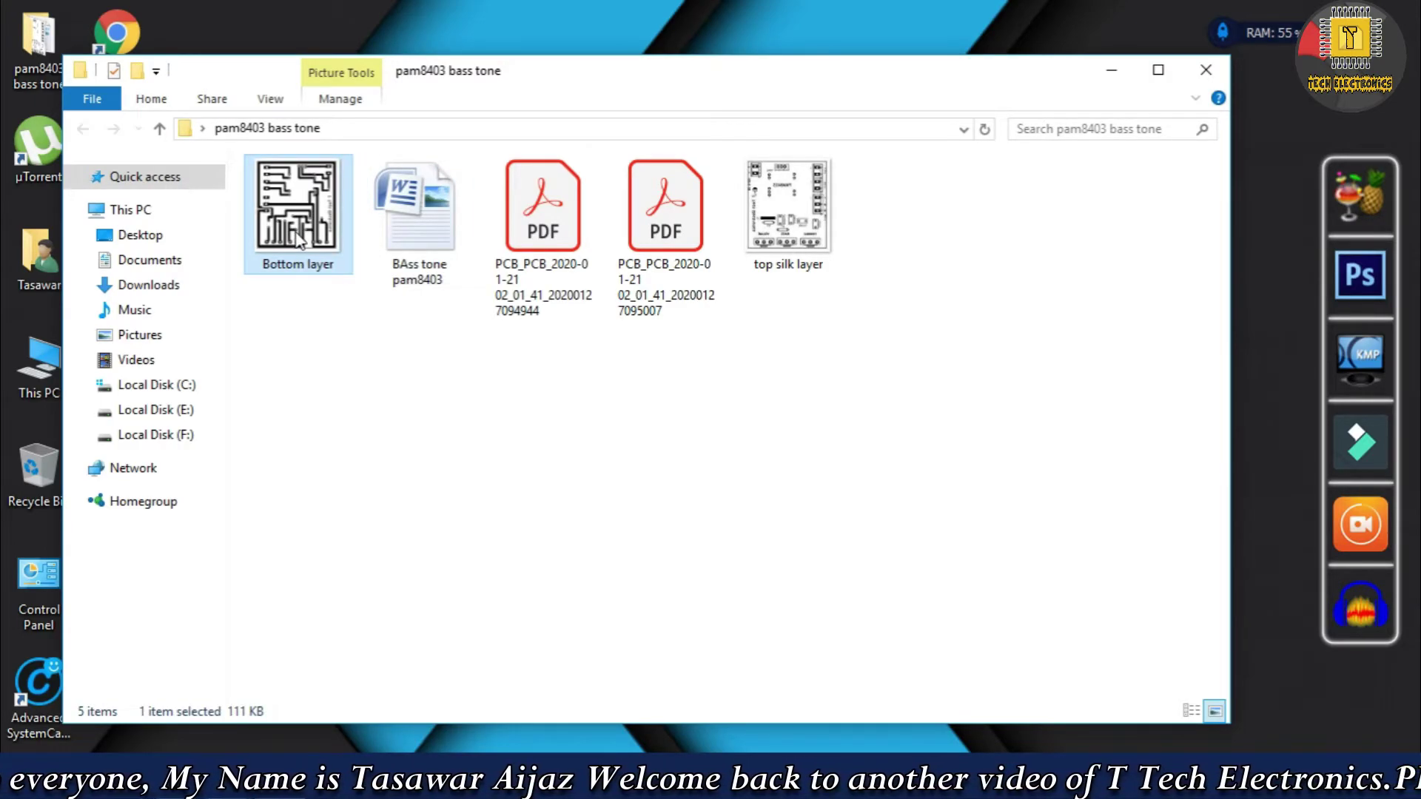
{"action": "right_click", "coordinate": [299, 241]}
{"action": "left_click", "coordinate": [348, 633]}
{"action": "left_click", "coordinate": [398, 593]}
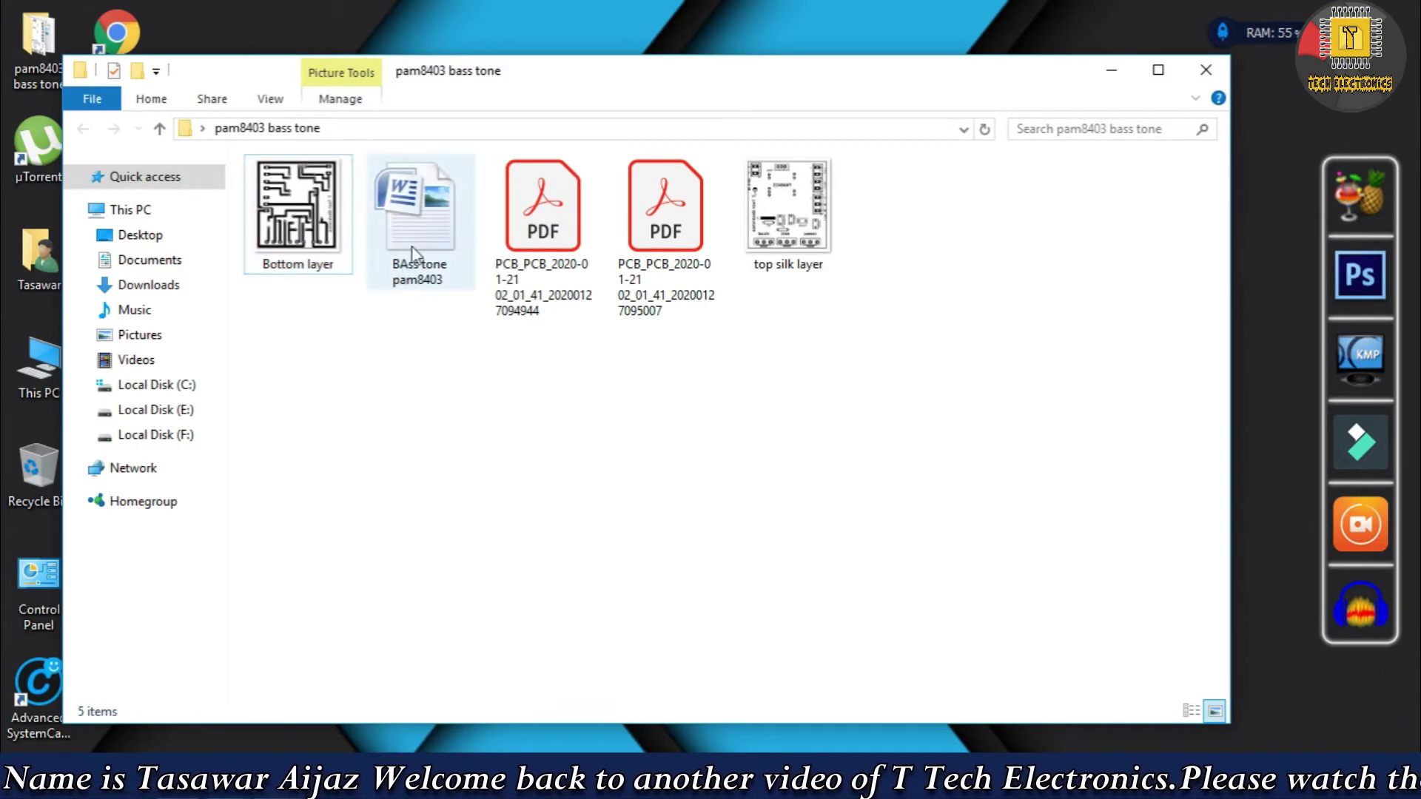
Open the "BAss tone pam8403" document in Word and set its page margins to Narrow.
{"action": "double_click", "coordinate": [415, 259]}
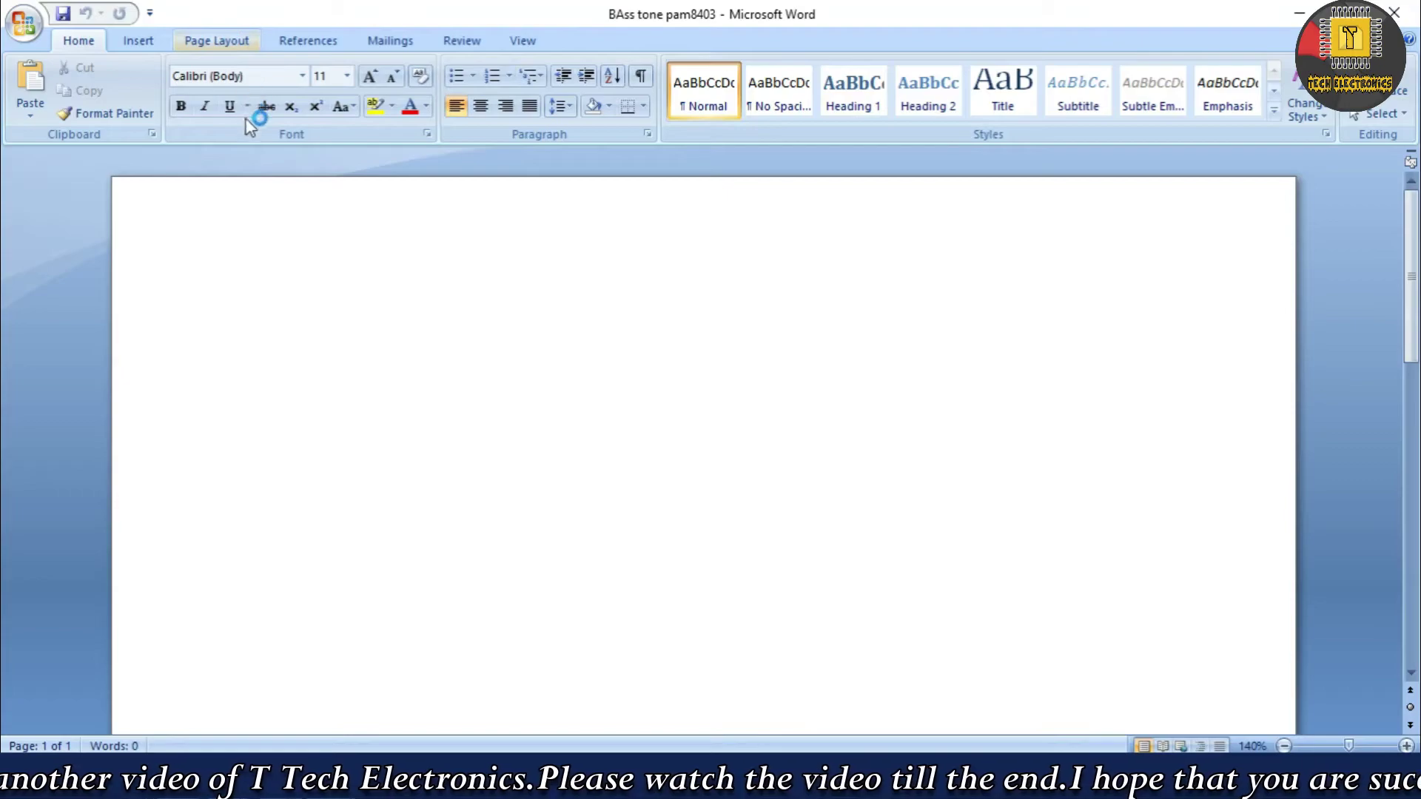
{"action": "left_click", "coordinate": [168, 109]}
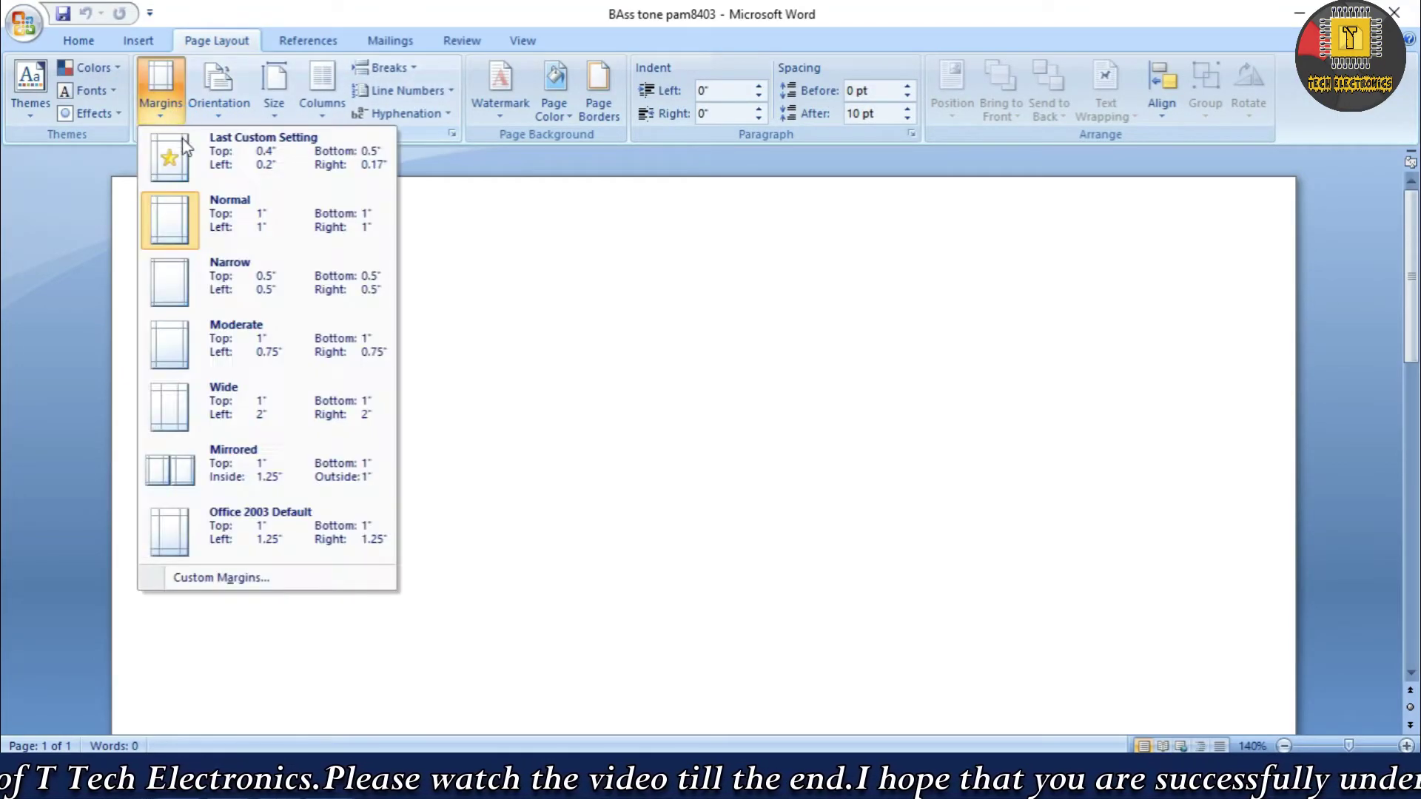
{"action": "left_click", "coordinate": [225, 291]}
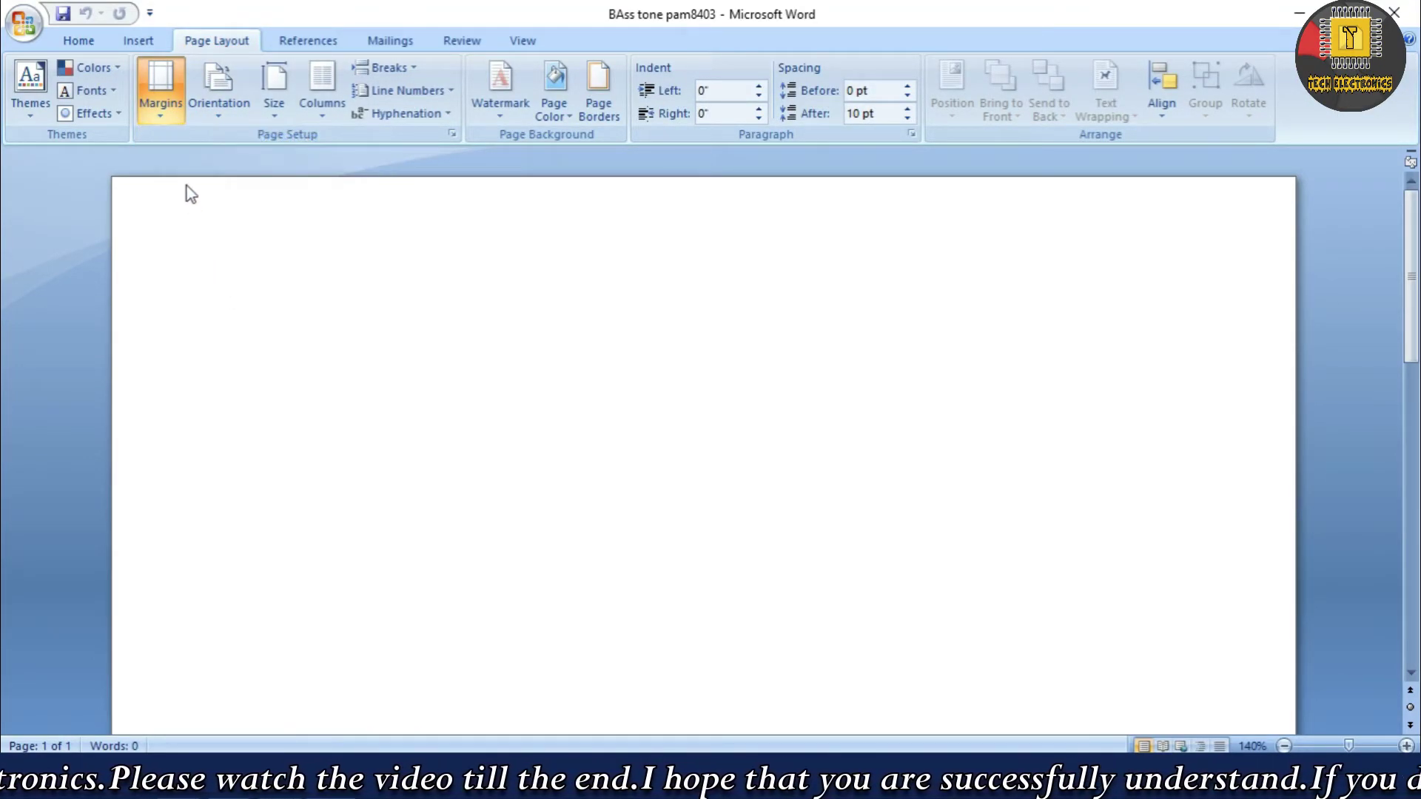
{"action": "left_click", "coordinate": [167, 115]}
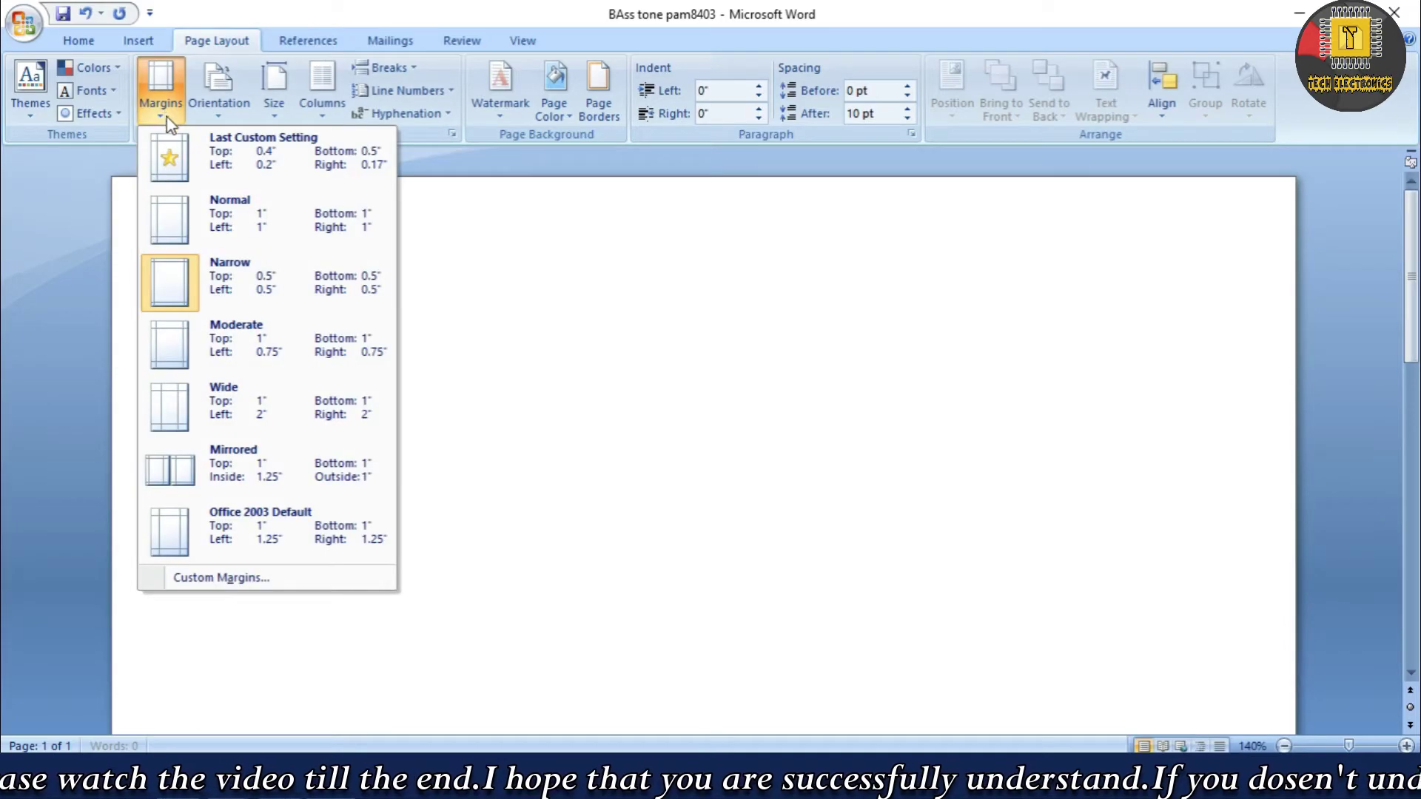
{"action": "left_click", "coordinate": [208, 280]}
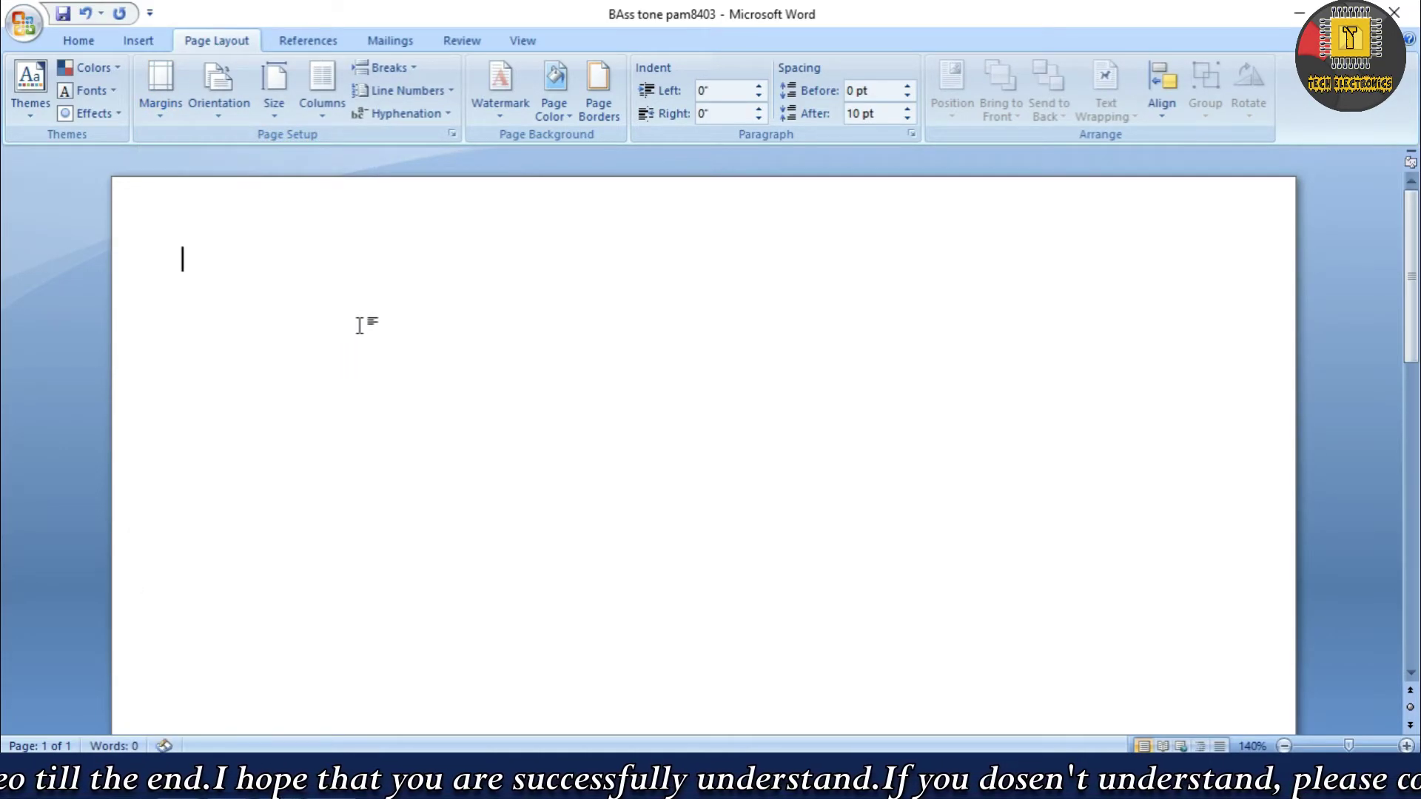
Paste the copied bottom layer image at the start of the blank page.
{"action": "right_click", "coordinate": [220, 243]}
{"action": "left_click", "coordinate": [231, 297]}
{"action": "key", "text": "ctrl+v"}
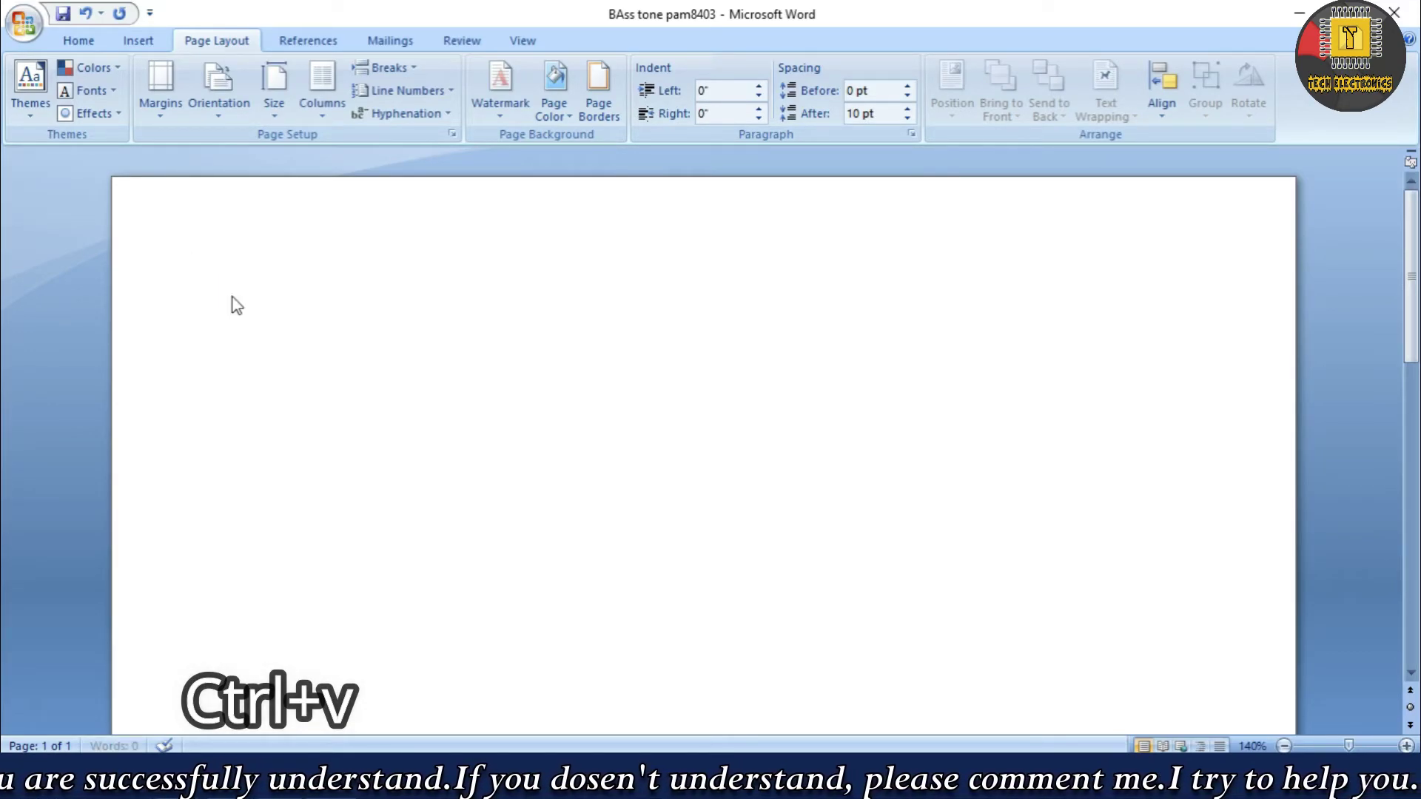
{"action": "scroll", "coordinate": [525, 363], "scroll_direction": "down", "scroll_amount": 2}
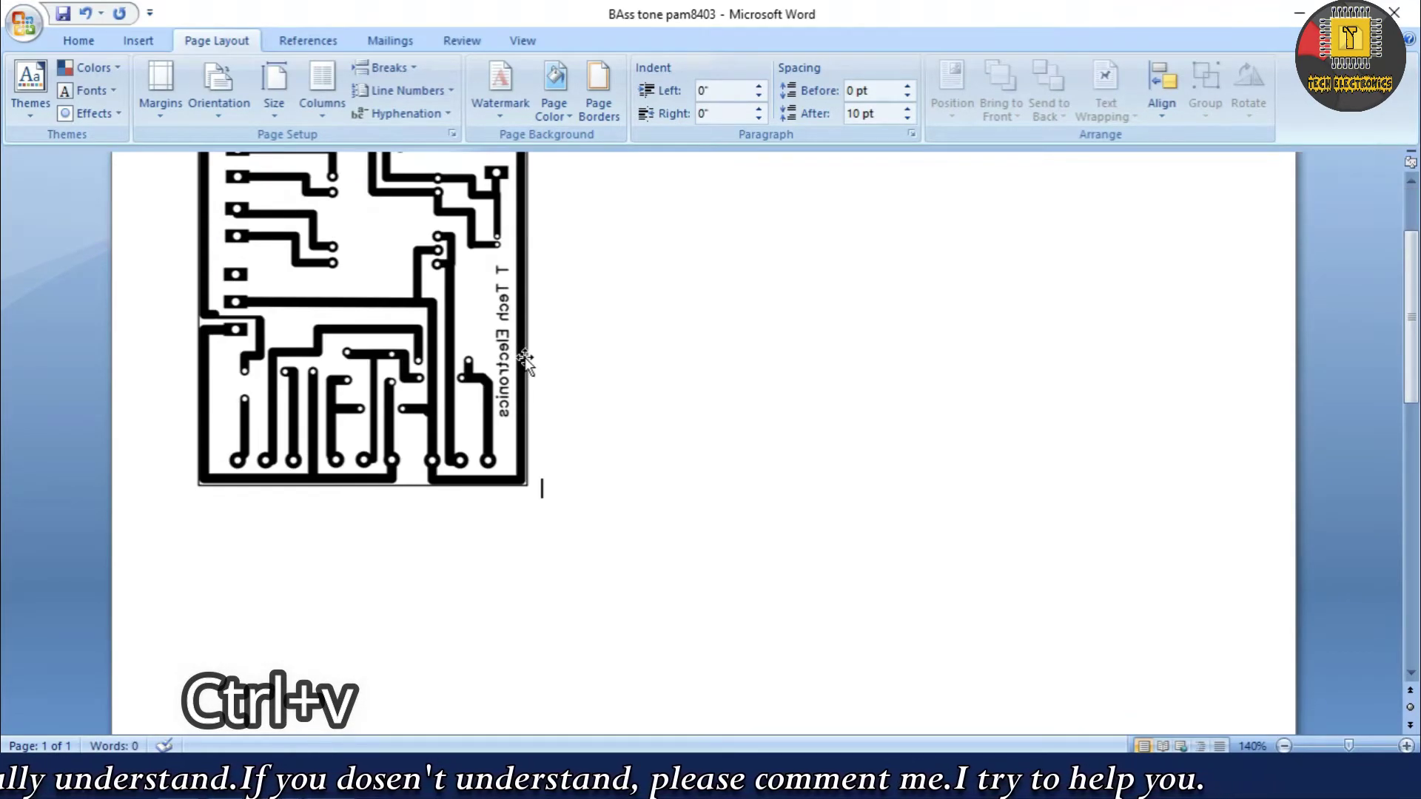
{"action": "scroll", "coordinate": [676, 412], "scroll_direction": "down", "scroll_amount": 10}
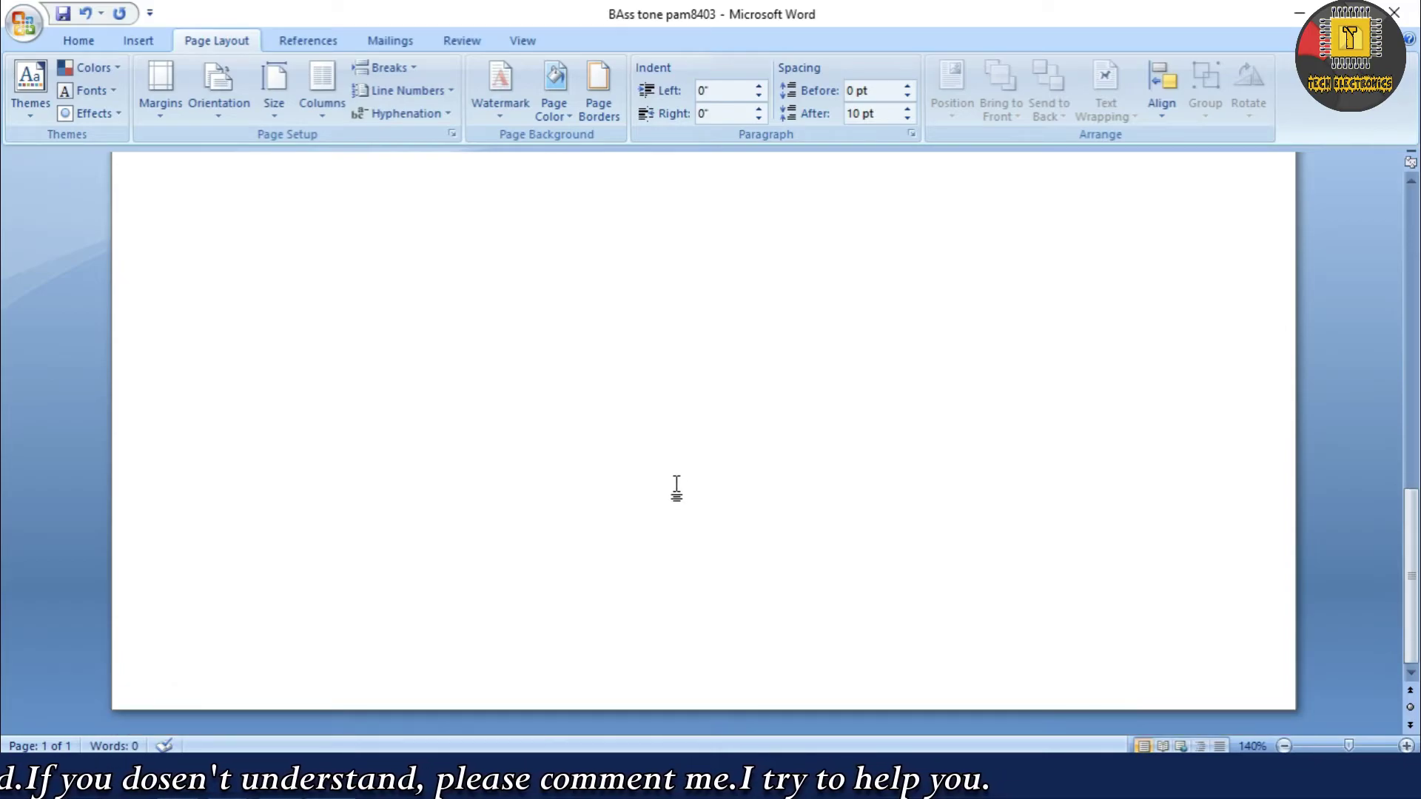
{"action": "scroll", "coordinate": [676, 488], "scroll_direction": "up", "scroll_amount": 10}
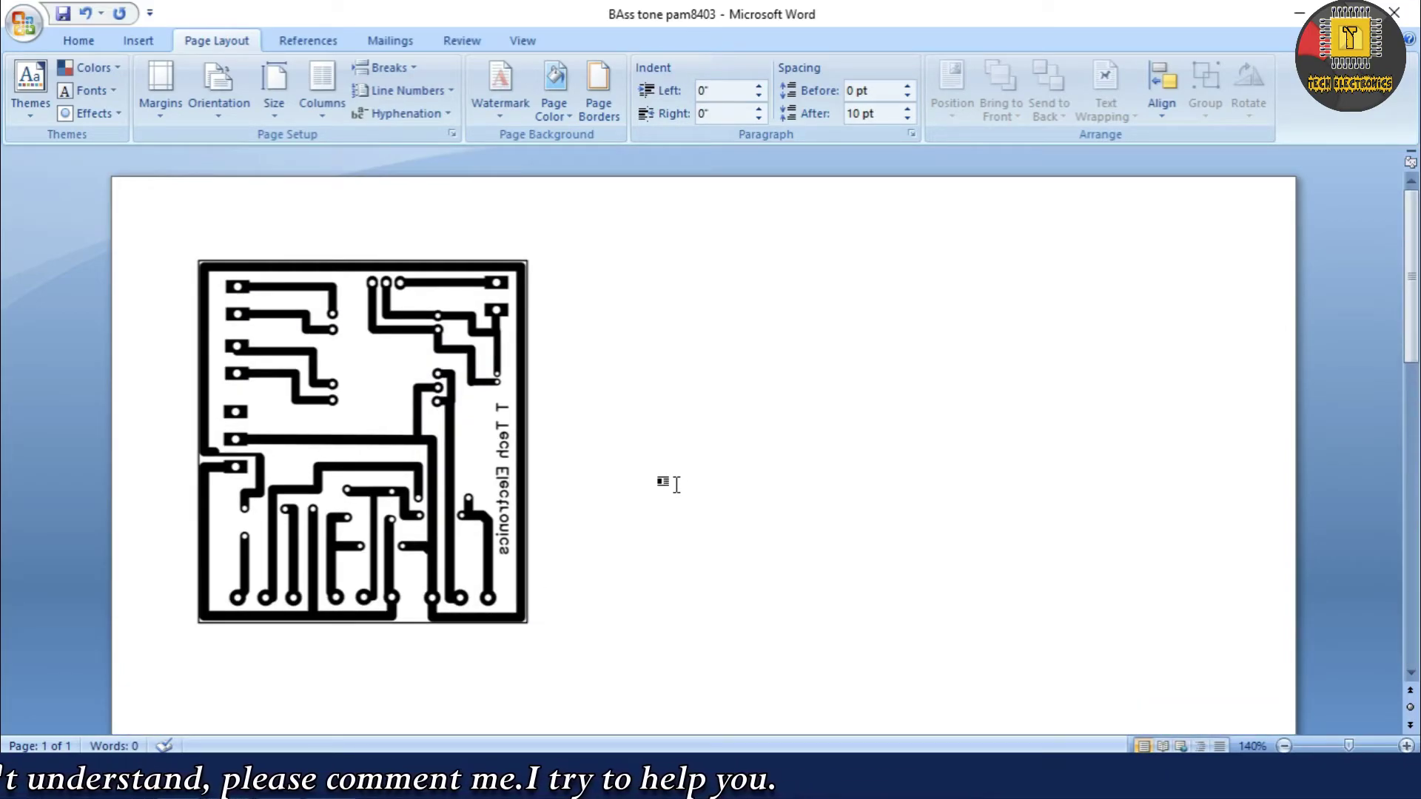
Paste three more copies of the bottom layer image to form two rows of two.
{"action": "key", "text": "ctrl+v"}
{"action": "key", "text": "ctrl+v"}
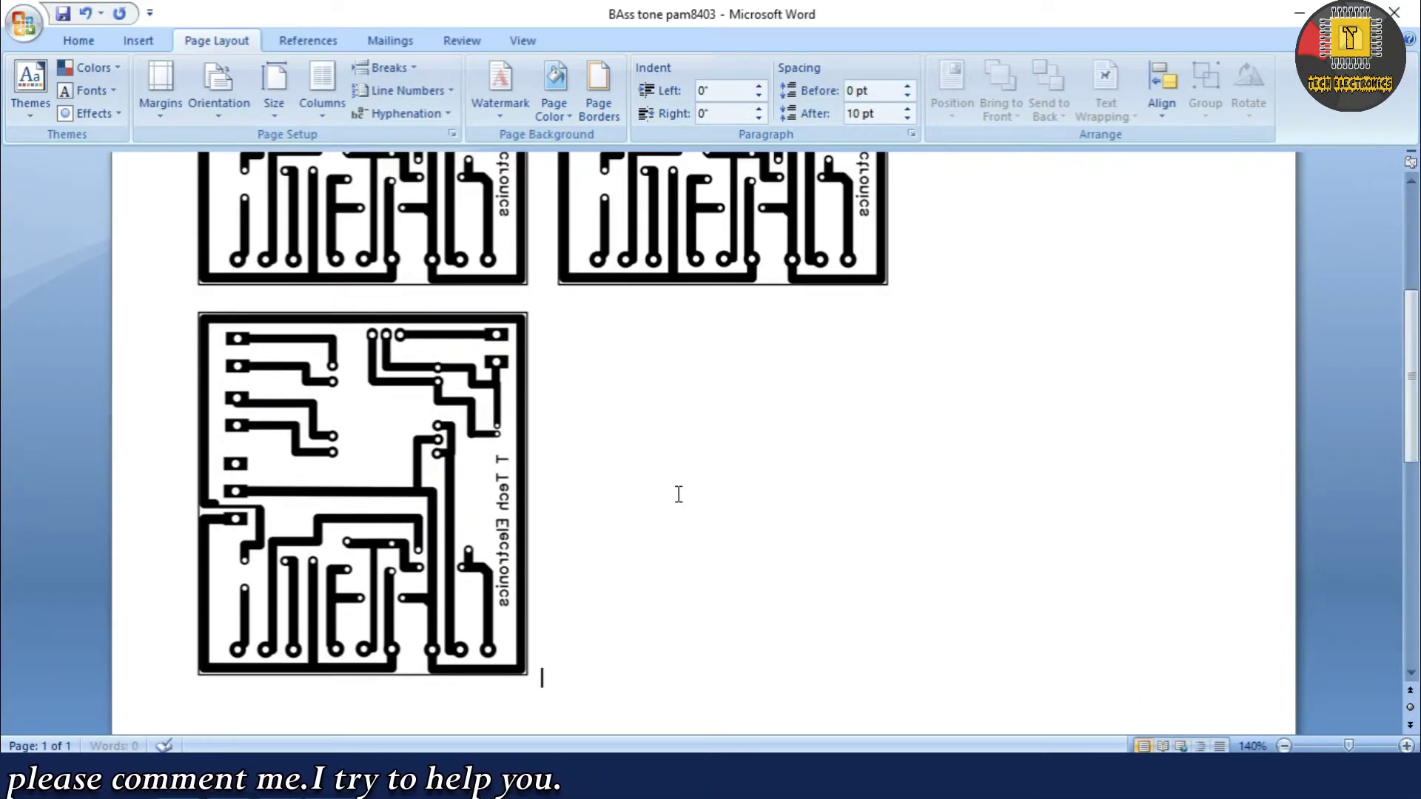
{"action": "key", "text": "ctrl+v"}
{"action": "scroll", "coordinate": [675, 494], "scroll_direction": "up", "scroll_amount": 5}
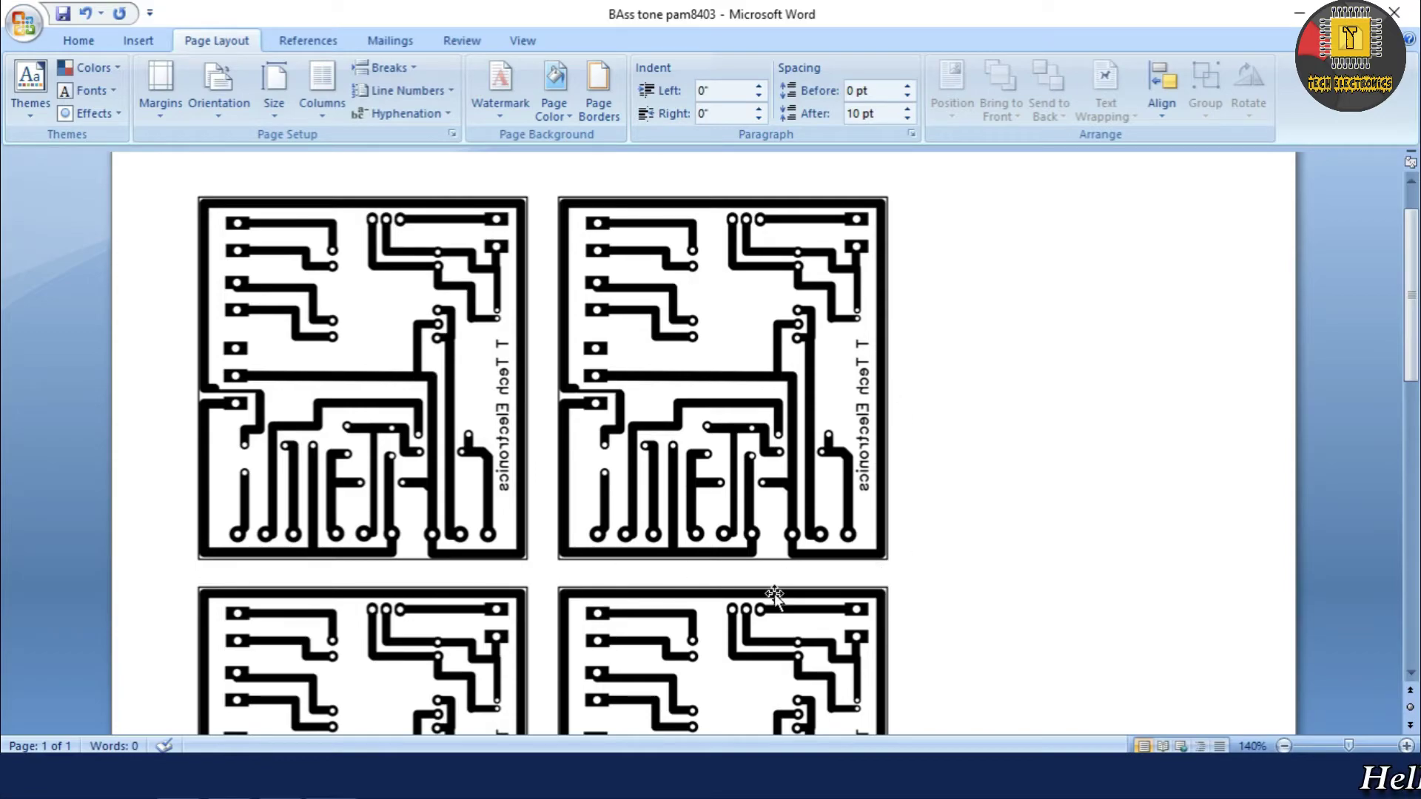
{"action": "scroll", "coordinate": [774, 594], "scroll_direction": "down", "scroll_amount": 10}
Switch to the "pam8403 bass tone" folder in File Explorer and copy the "top silk layer" image.
{"action": "key", "text": "alt+Tab"}
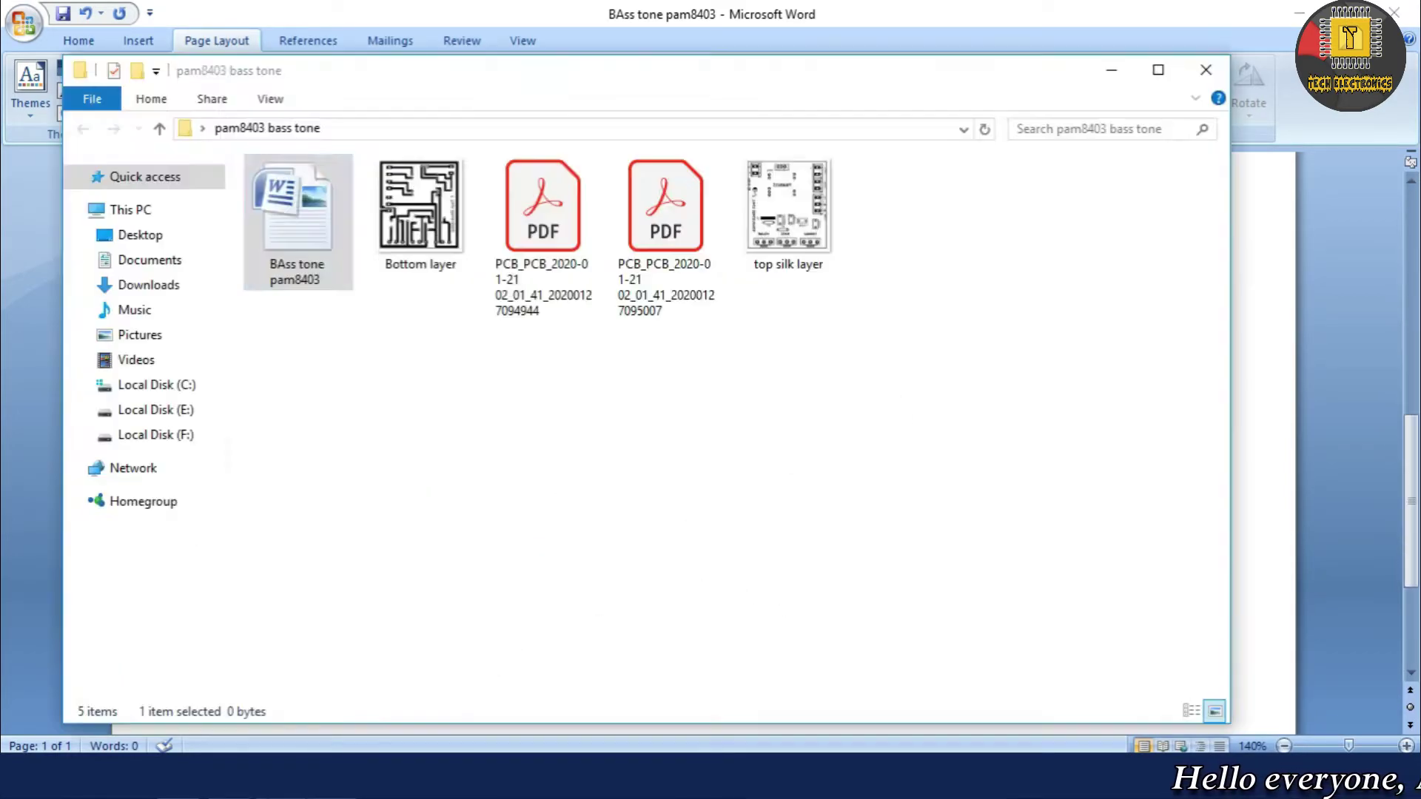
{"action": "left_click", "coordinate": [784, 246]}
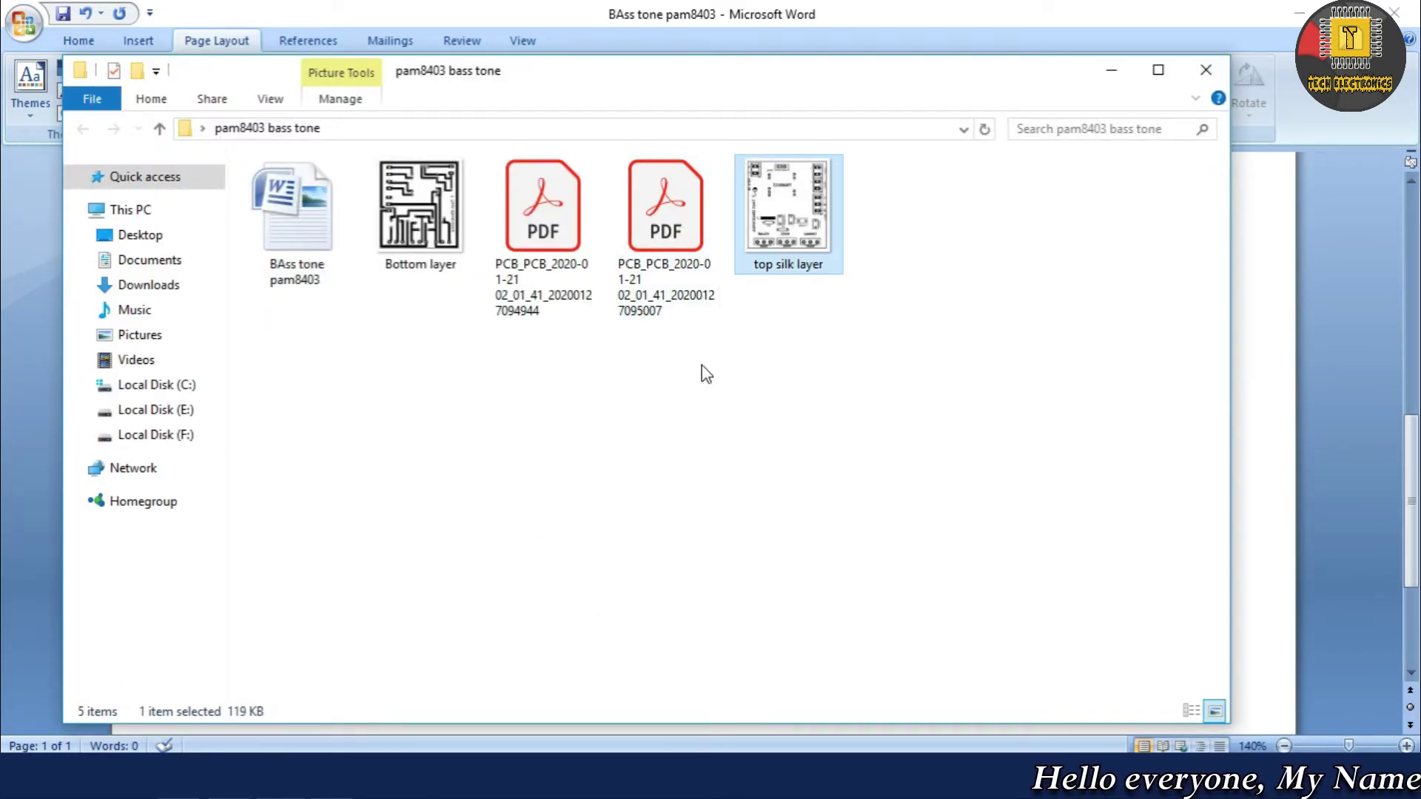
{"action": "right_click", "coordinate": [781, 225]}
{"action": "left_click", "coordinate": [843, 637]}
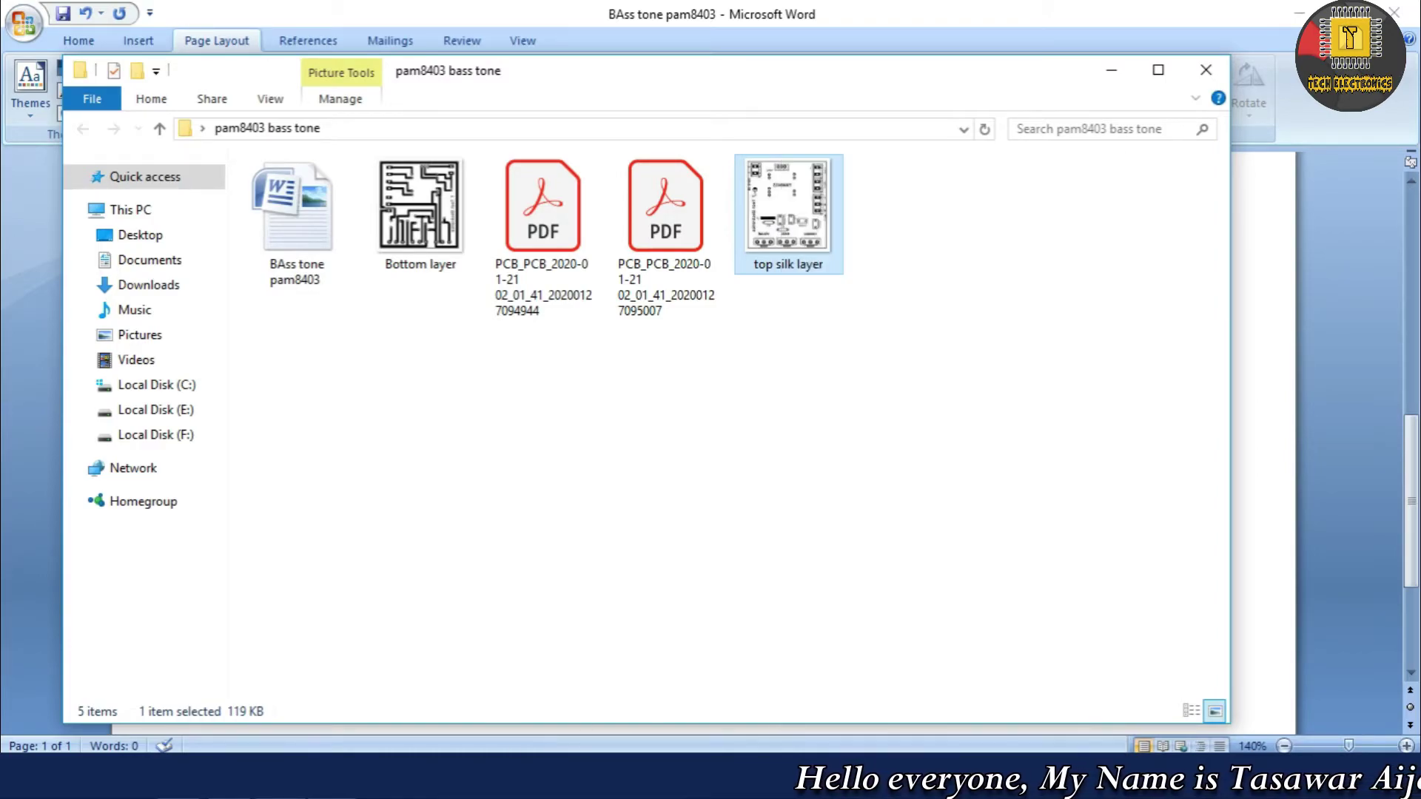
Return to the Word document and paste two copies of the top silk layer image below the bottom layer images.
{"action": "key", "text": "alt+Tab"}
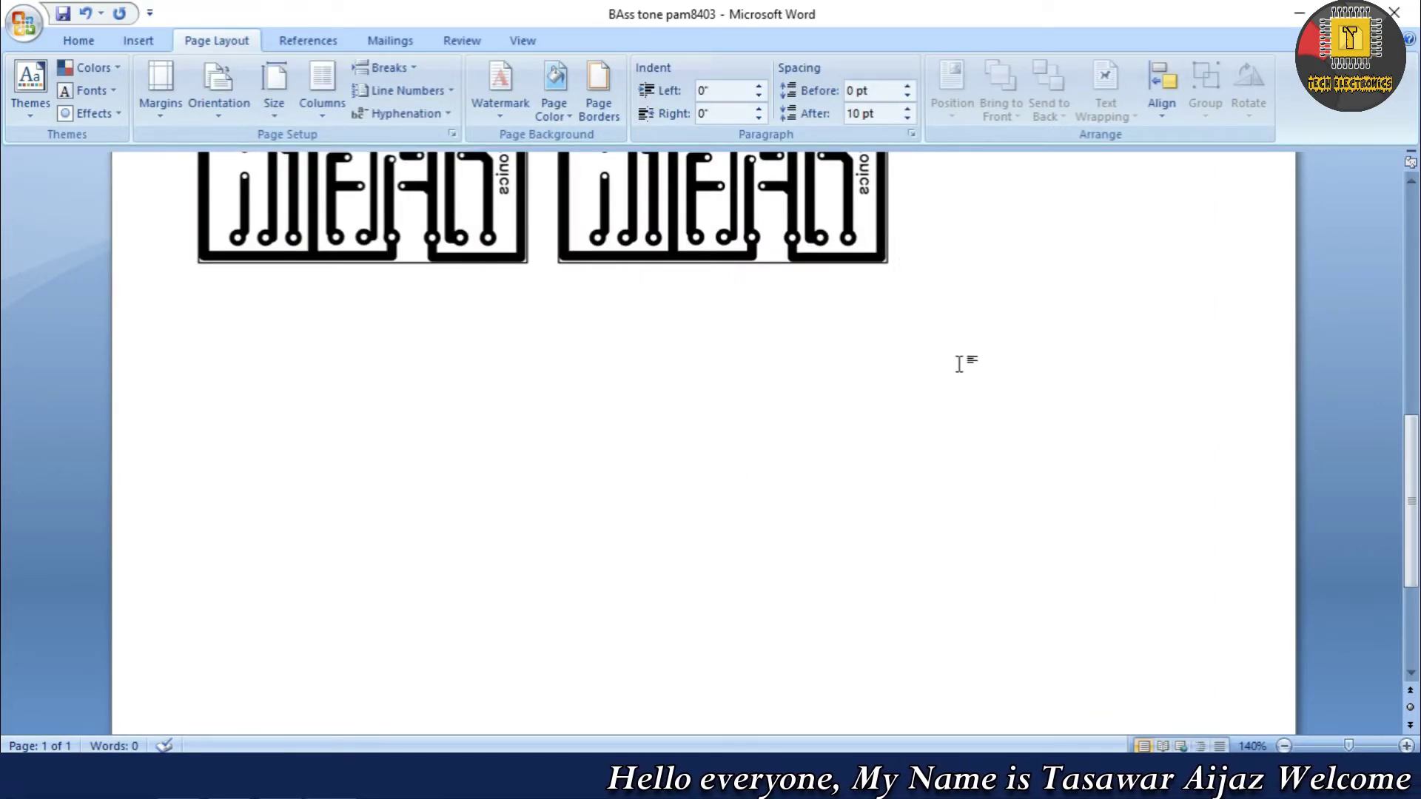
{"action": "key", "text": "ctrl+v"}
{"action": "key", "text": "ctrl+v"}
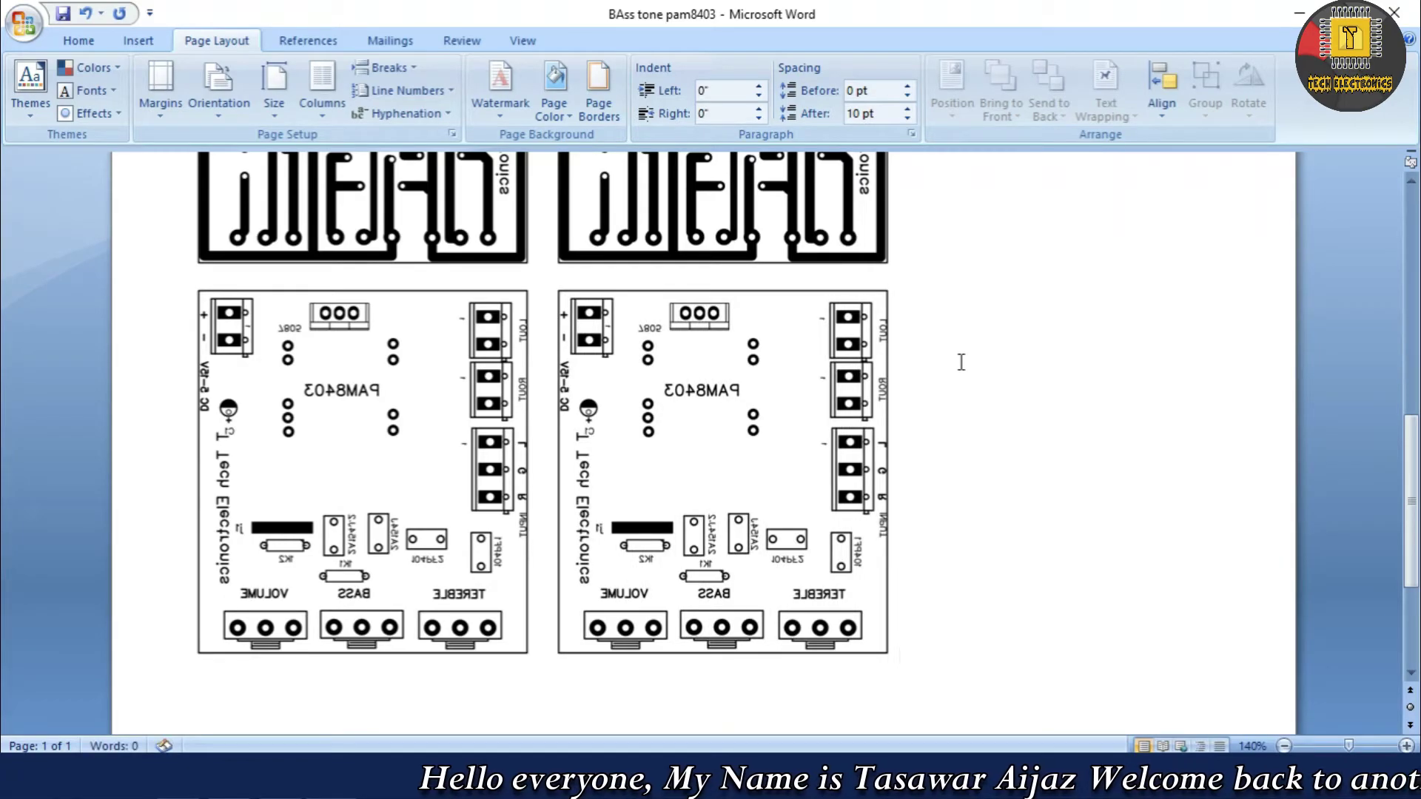
Save the Word document with the pasted bottom layer and top silk layer images.
{"action": "scroll", "coordinate": [961, 362], "scroll_direction": "down", "scroll_amount": 3}
{"action": "scroll", "coordinate": [962, 360], "scroll_direction": "up", "scroll_amount": 10}
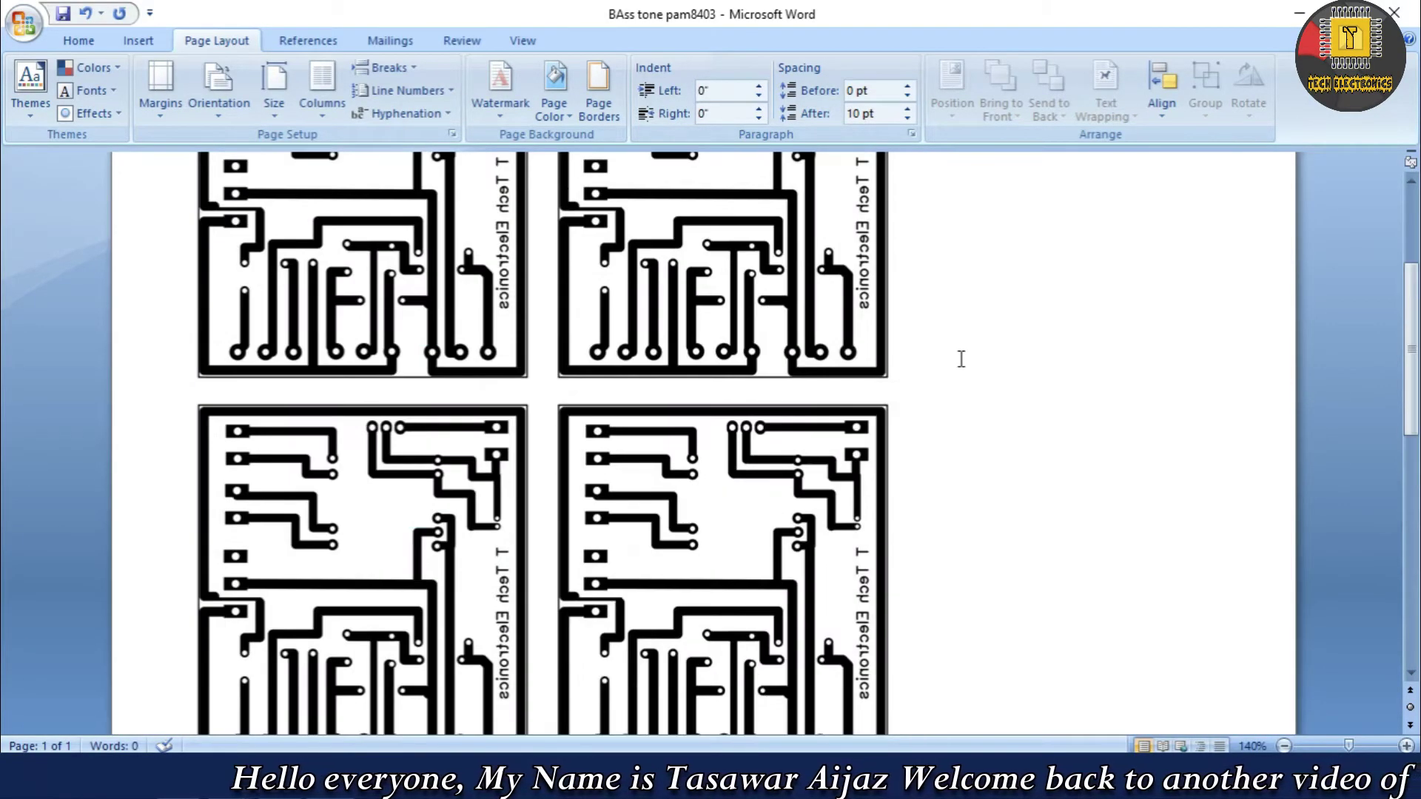
{"action": "scroll", "coordinate": [961, 359], "scroll_direction": "up", "scroll_amount": 3}
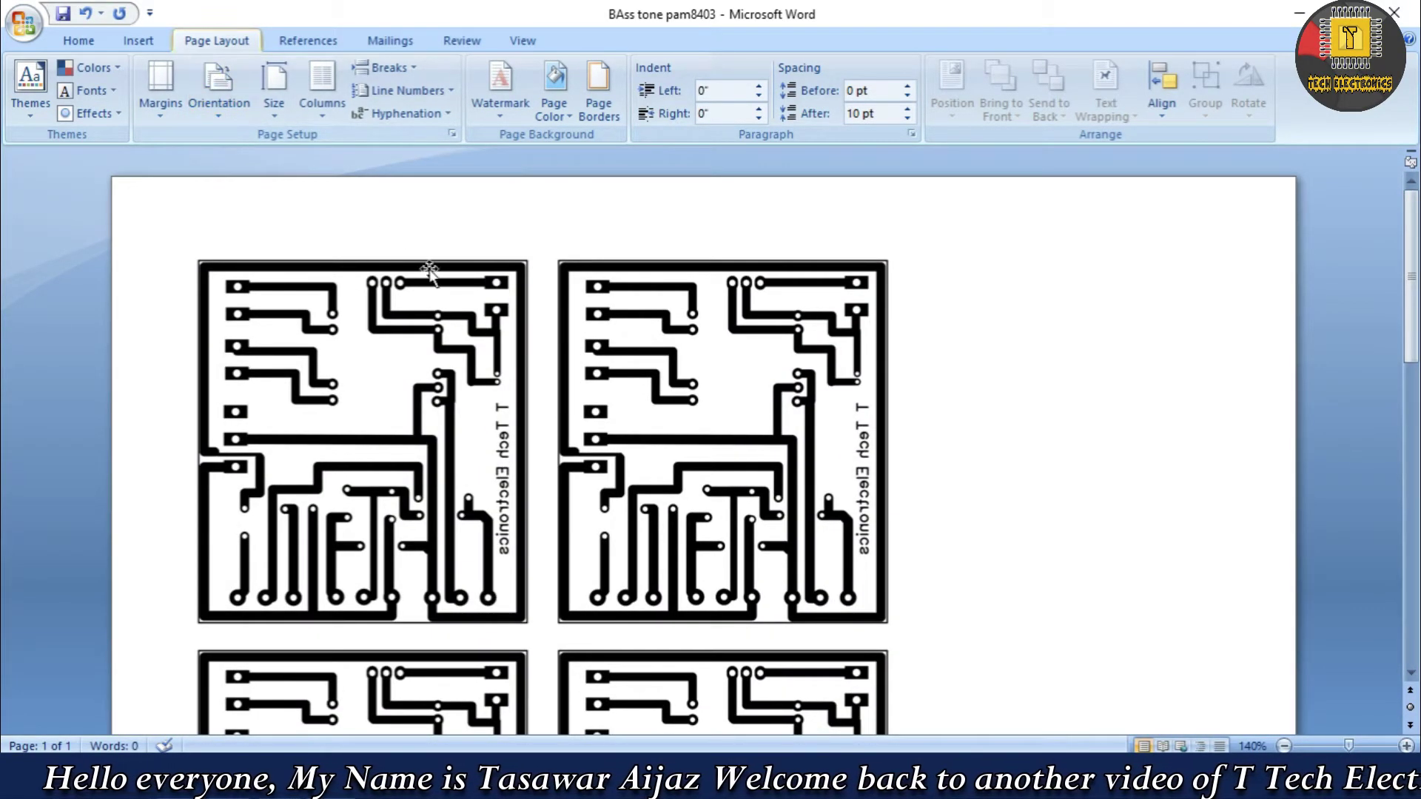
{"action": "scroll", "coordinate": [788, 363], "scroll_direction": "down", "scroll_amount": 3}
{"action": "scroll", "coordinate": [791, 354], "scroll_direction": "up", "scroll_amount": 3}
{"action": "scroll", "coordinate": [791, 354], "scroll_direction": "down", "scroll_amount": 6}
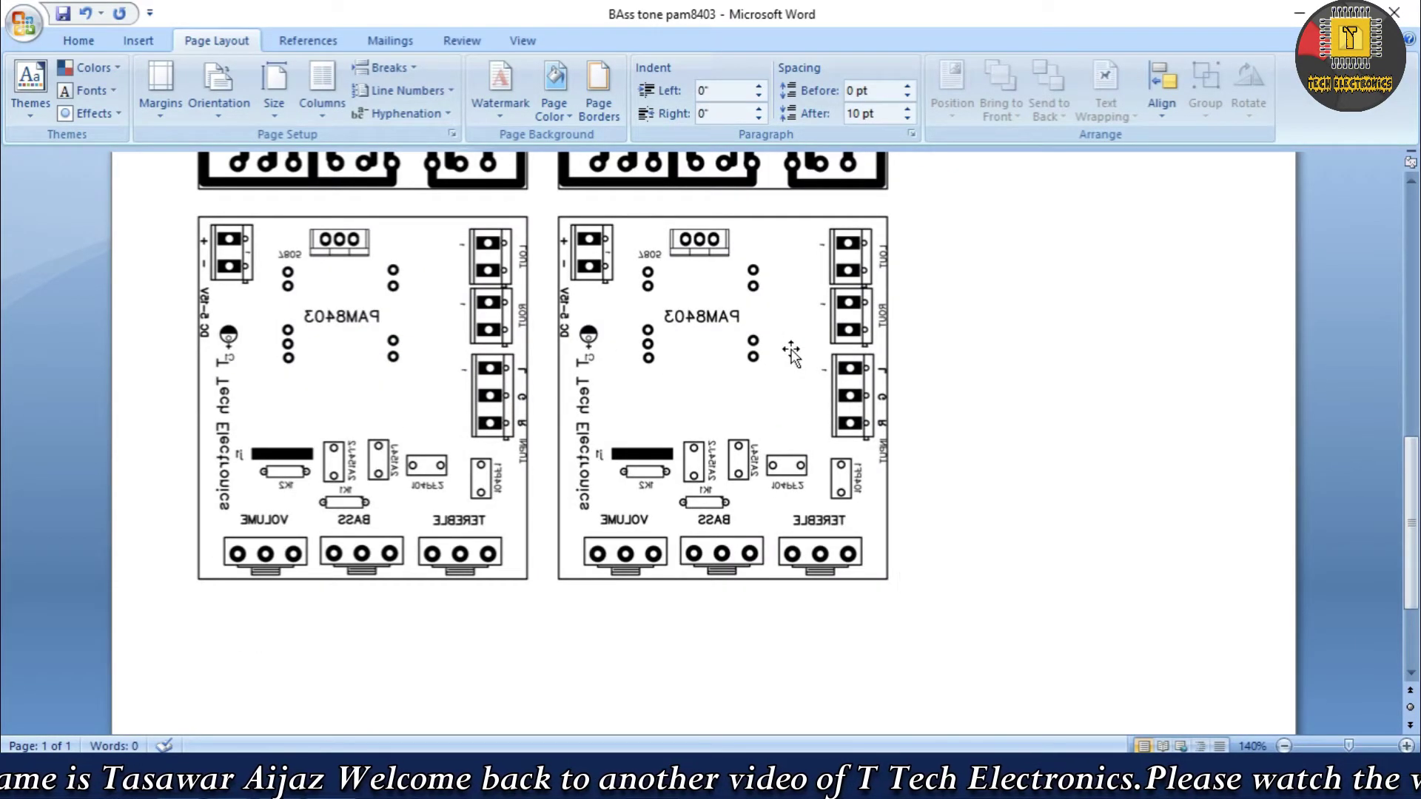
{"action": "scroll", "coordinate": [791, 354], "scroll_direction": "up", "scroll_amount": 1}
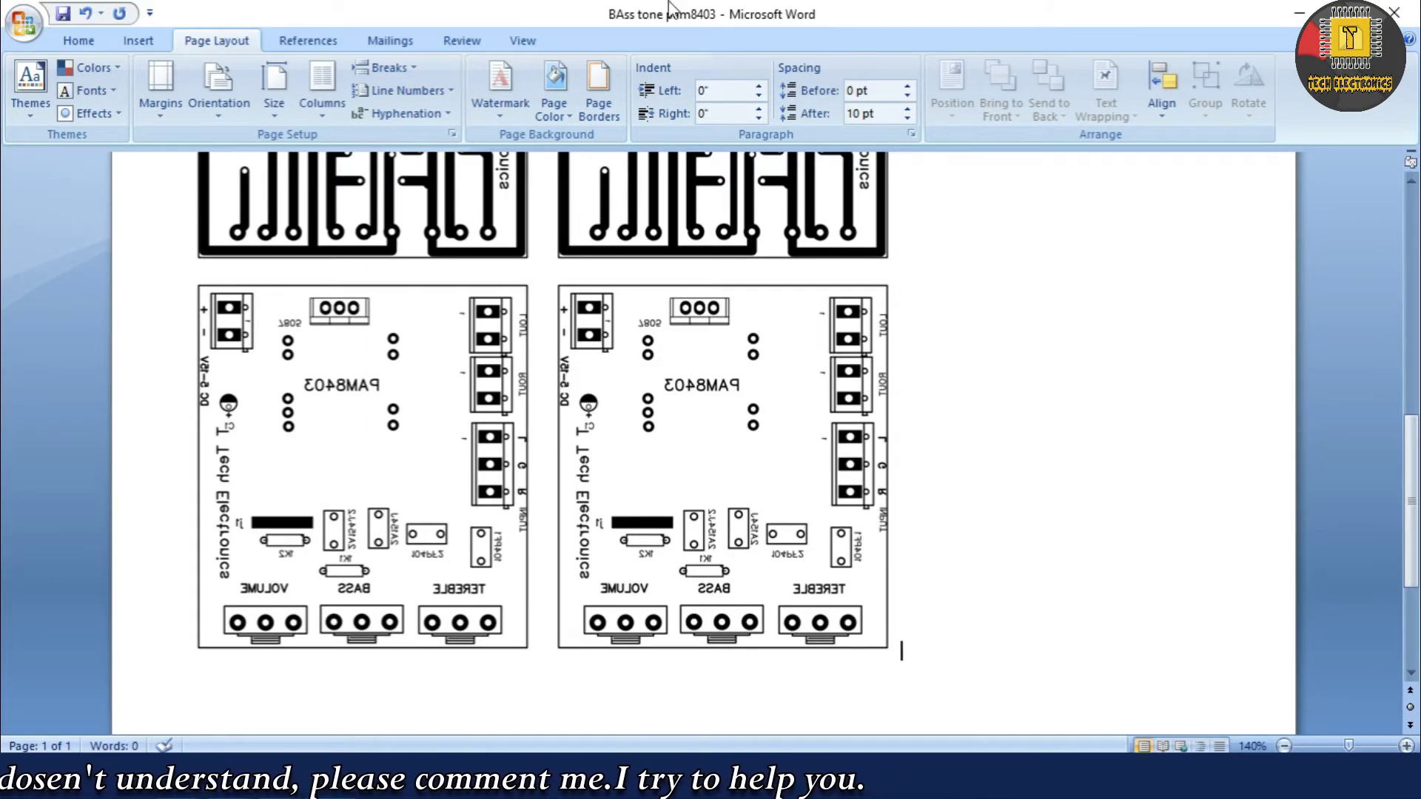
{"action": "left_click", "coordinate": [24, 22]}
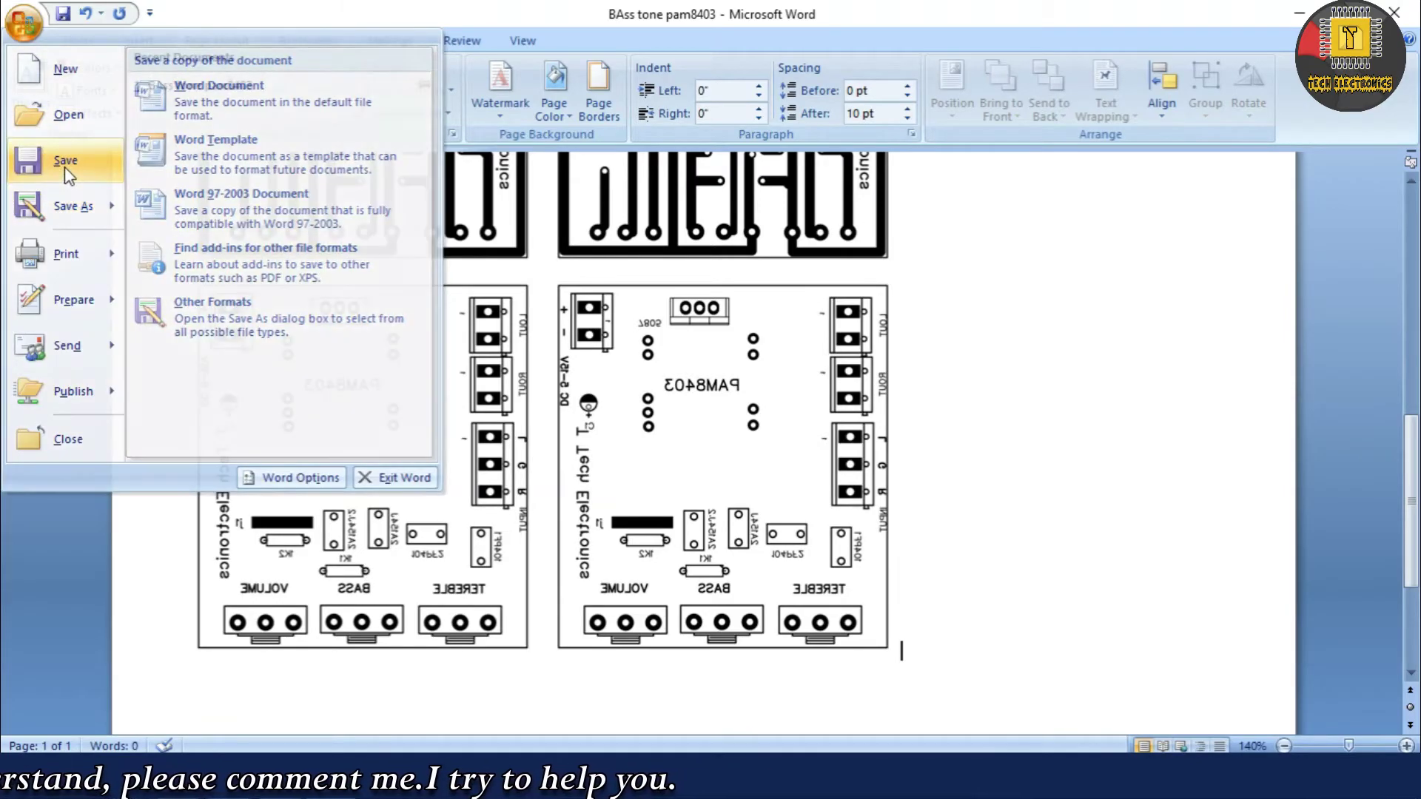
{"action": "left_click", "coordinate": [65, 160]}
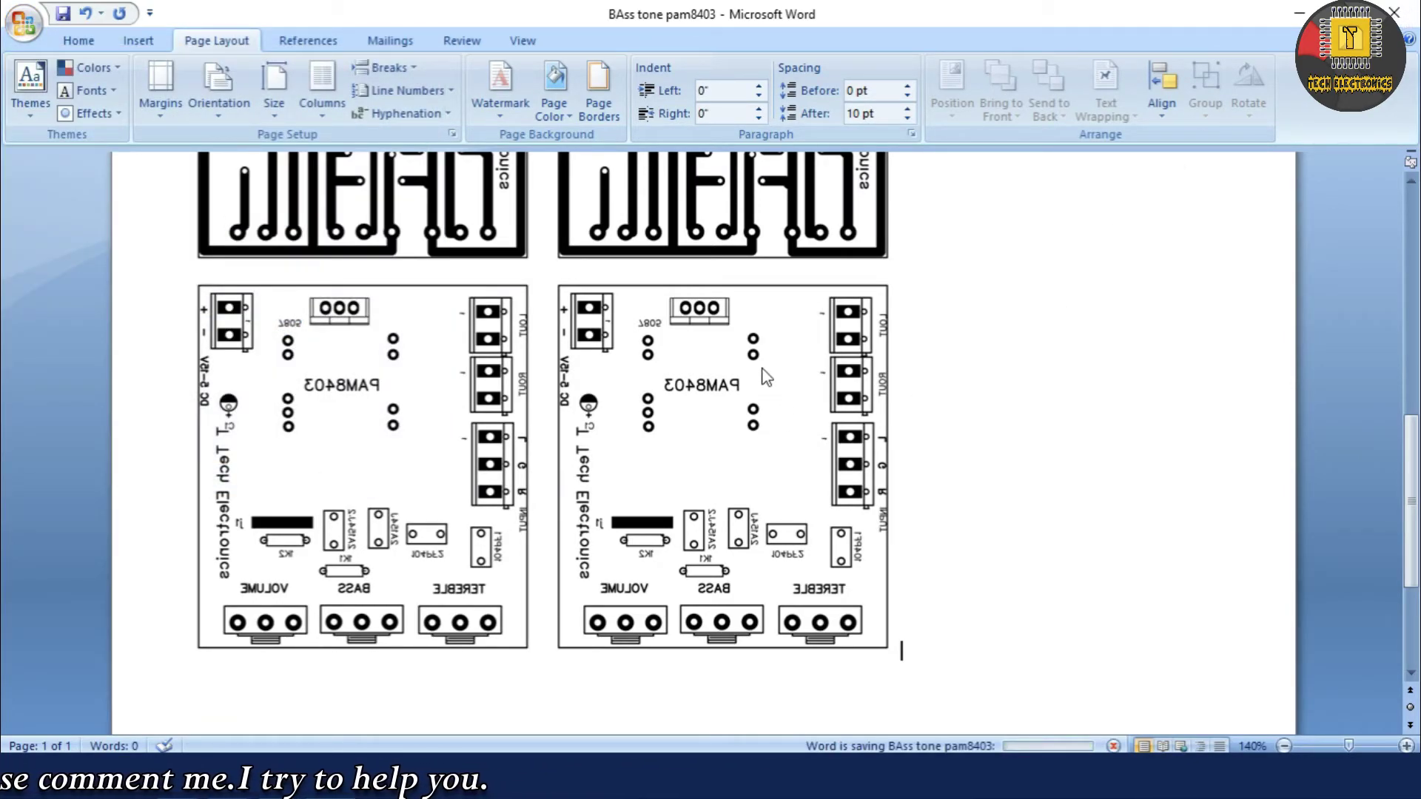
Reduce the zoom to 80% and examine the arrangement of the board images over the whole page.
{"action": "scroll", "coordinate": [857, 539], "scroll_direction": "down", "scroll_amount": 2}
{"action": "scroll", "coordinate": [855, 541], "scroll_direction": "up", "scroll_amount": 6}
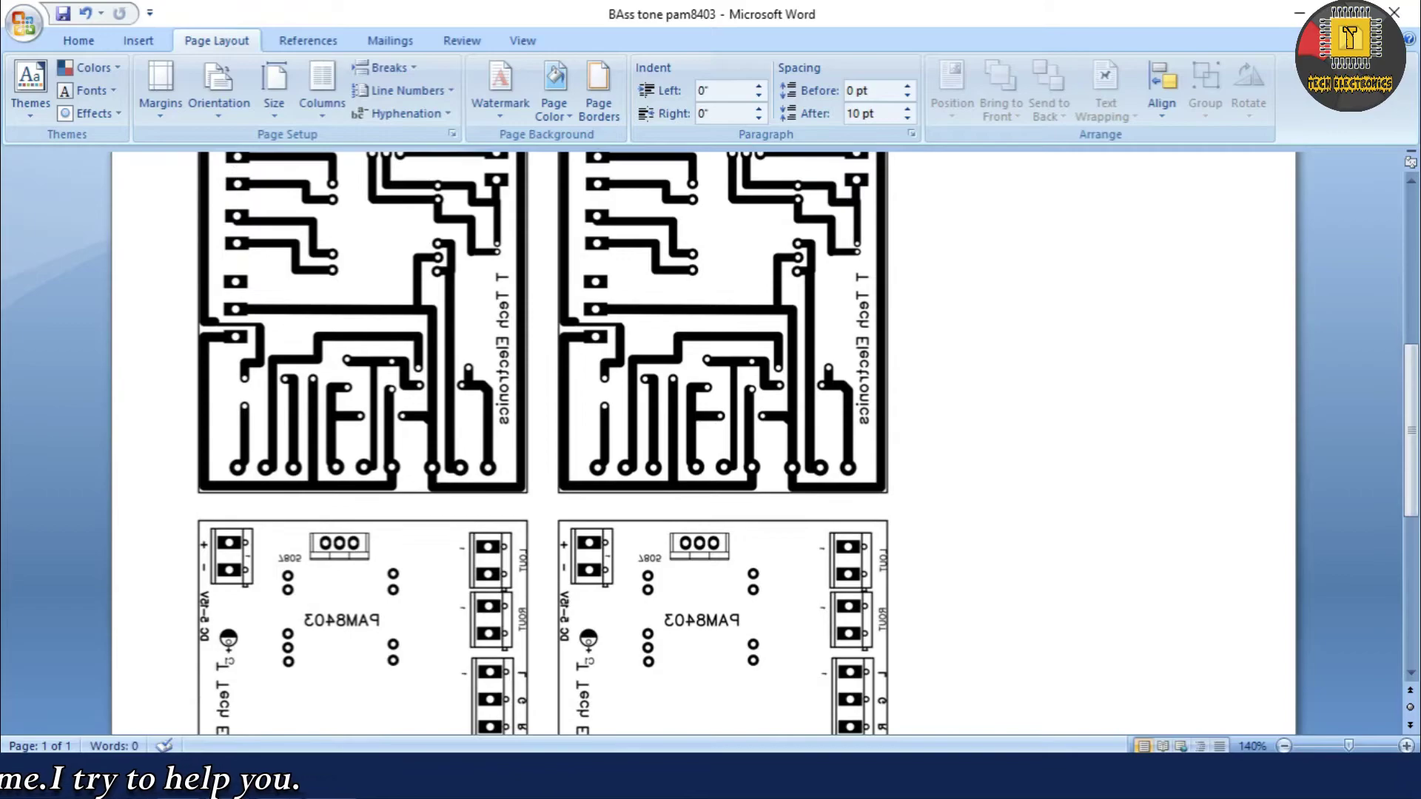
{"action": "scroll", "coordinate": [703, 444], "scroll_direction": "up", "scroll_amount": 4}
{"action": "scroll", "coordinate": [704, 444], "scroll_direction": "down", "scroll_amount": 1, "text": "ctrl"}
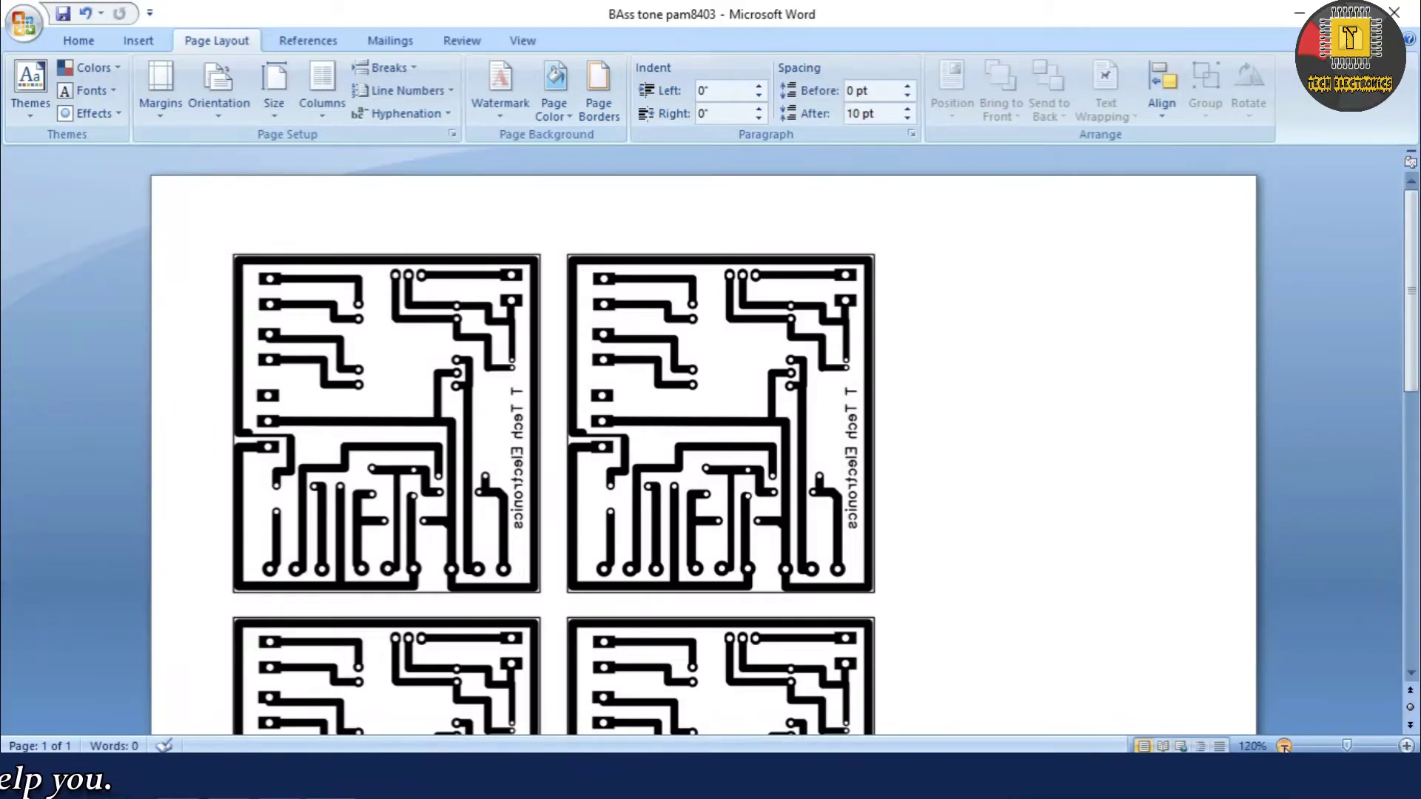
{"action": "scroll", "coordinate": [703, 444], "scroll_direction": "down", "scroll_amount": 3, "text": "ctrl"}
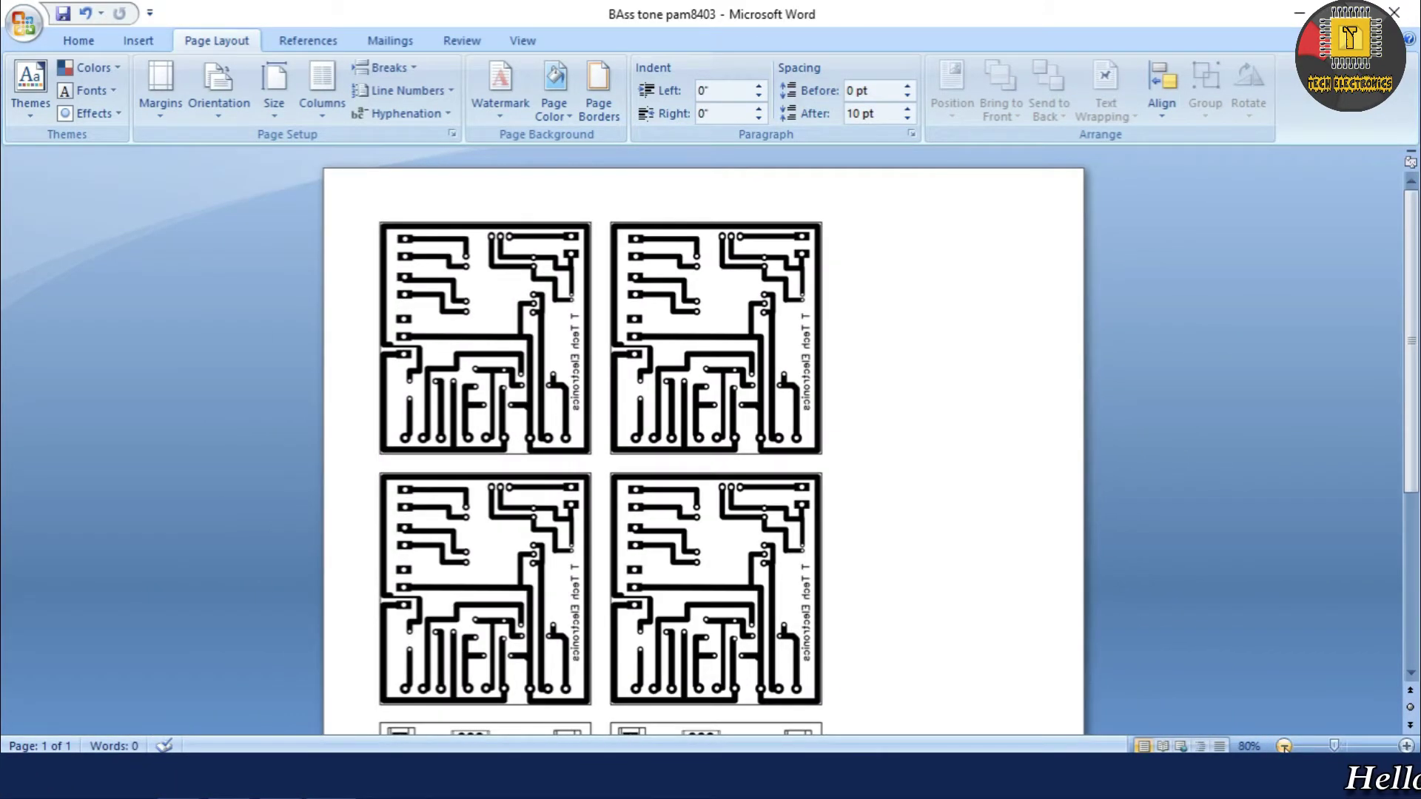
{"action": "scroll", "coordinate": [1059, 575], "scroll_direction": "down", "scroll_amount": 1, "text": "ctrl"}
{"action": "scroll", "coordinate": [1059, 574], "scroll_direction": "down", "scroll_amount": 4}
{"action": "scroll", "coordinate": [1032, 569], "scroll_direction": "down", "scroll_amount": 2}
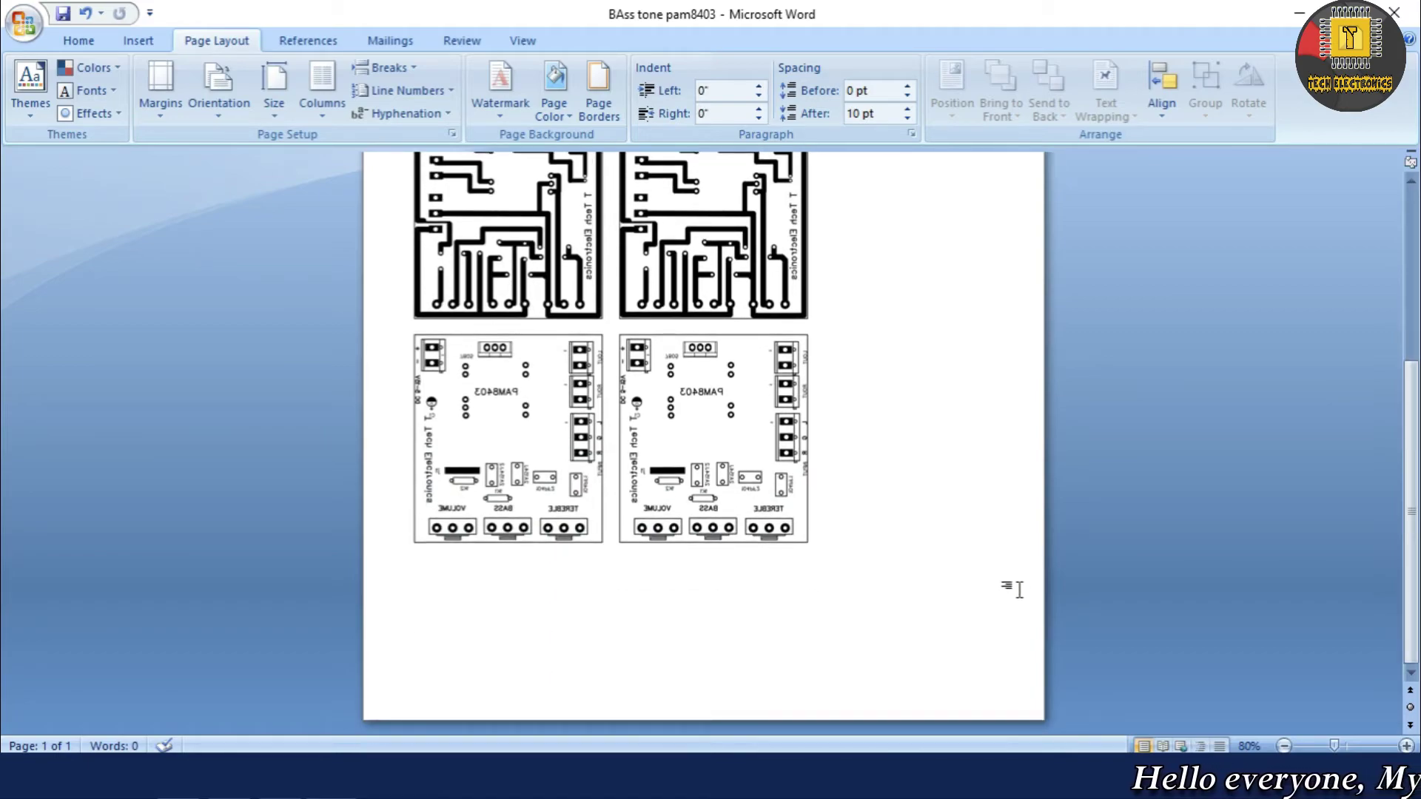
{"action": "scroll", "coordinate": [1019, 592], "scroll_direction": "up", "scroll_amount": 5}
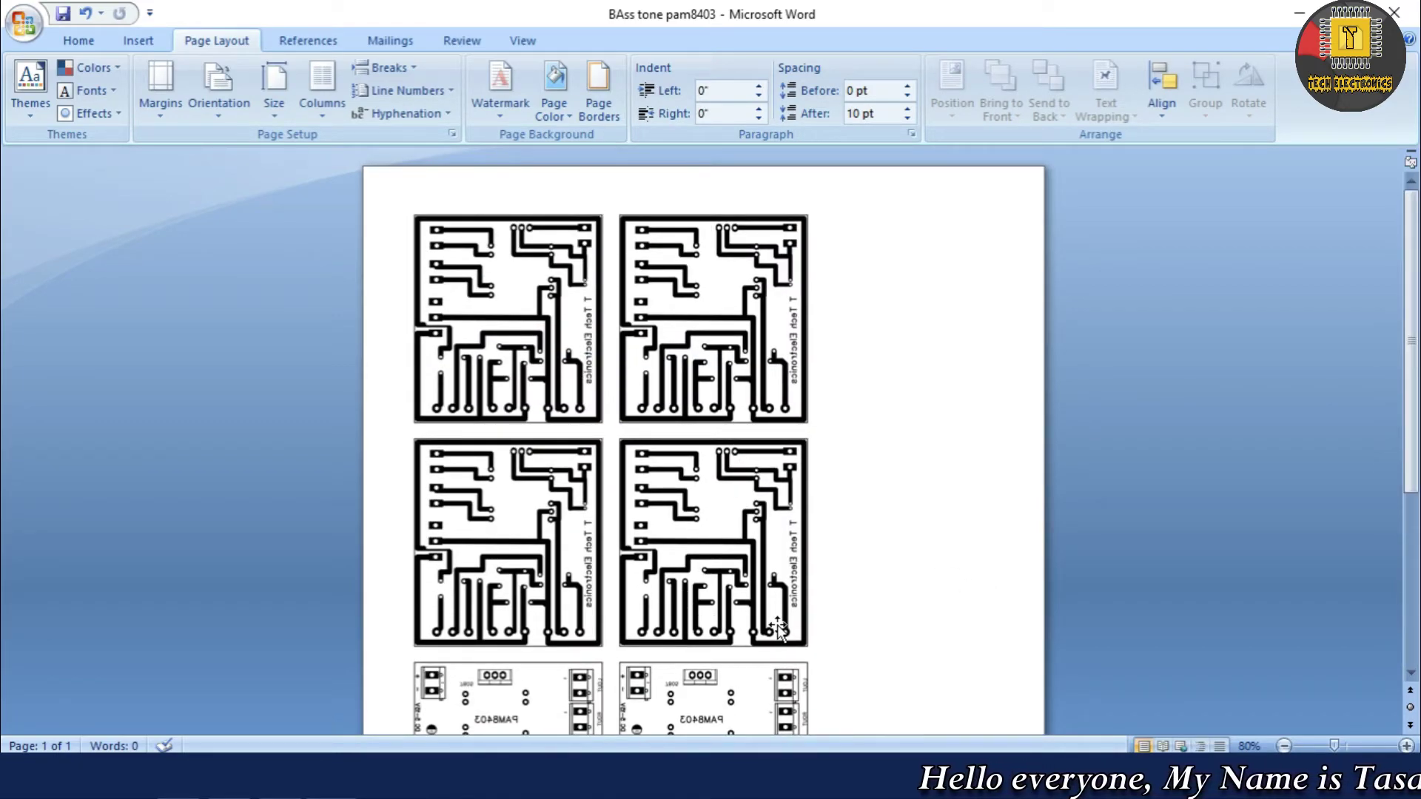
{"action": "scroll", "coordinate": [777, 625], "scroll_direction": "down", "scroll_amount": 4}
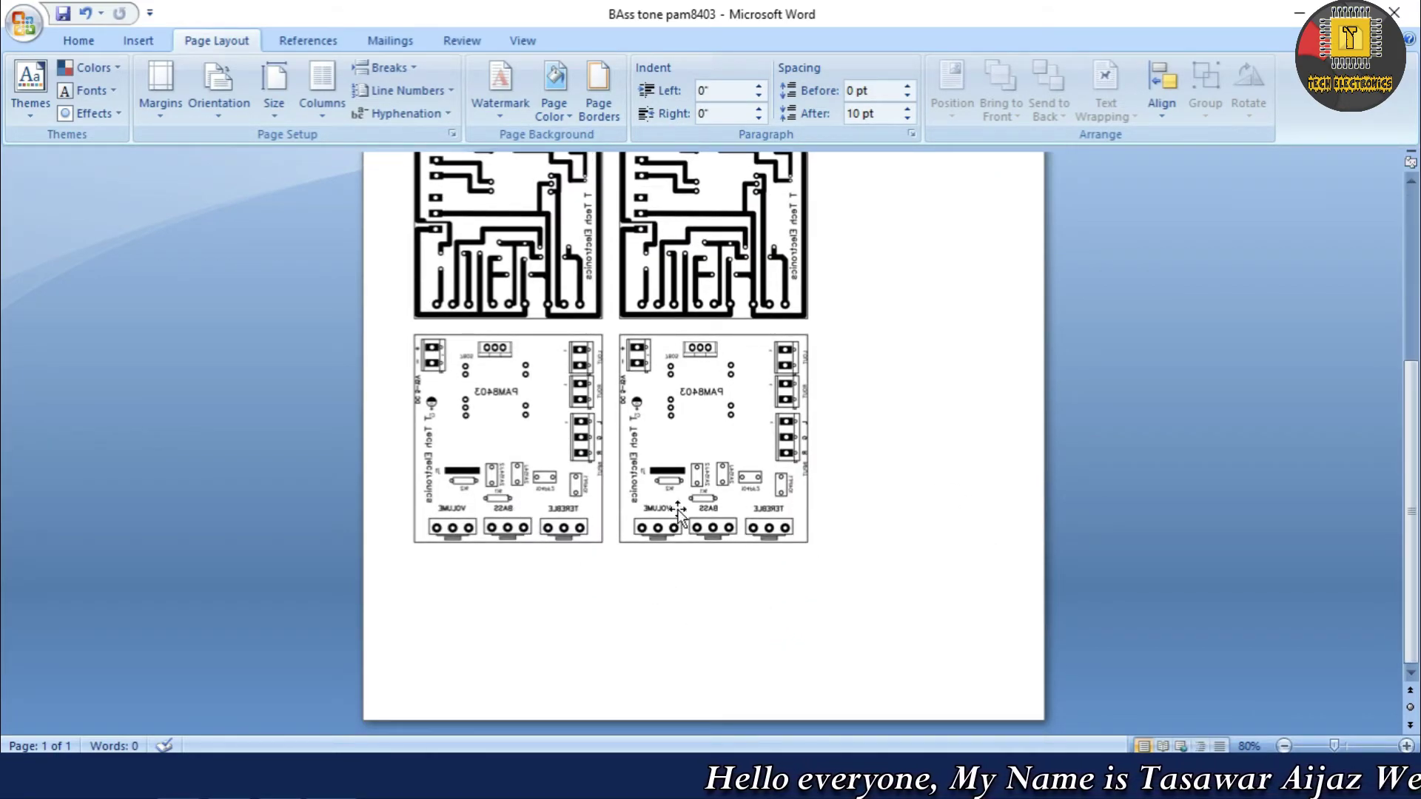
{"action": "scroll", "coordinate": [803, 514], "scroll_direction": "up", "scroll_amount": 4}
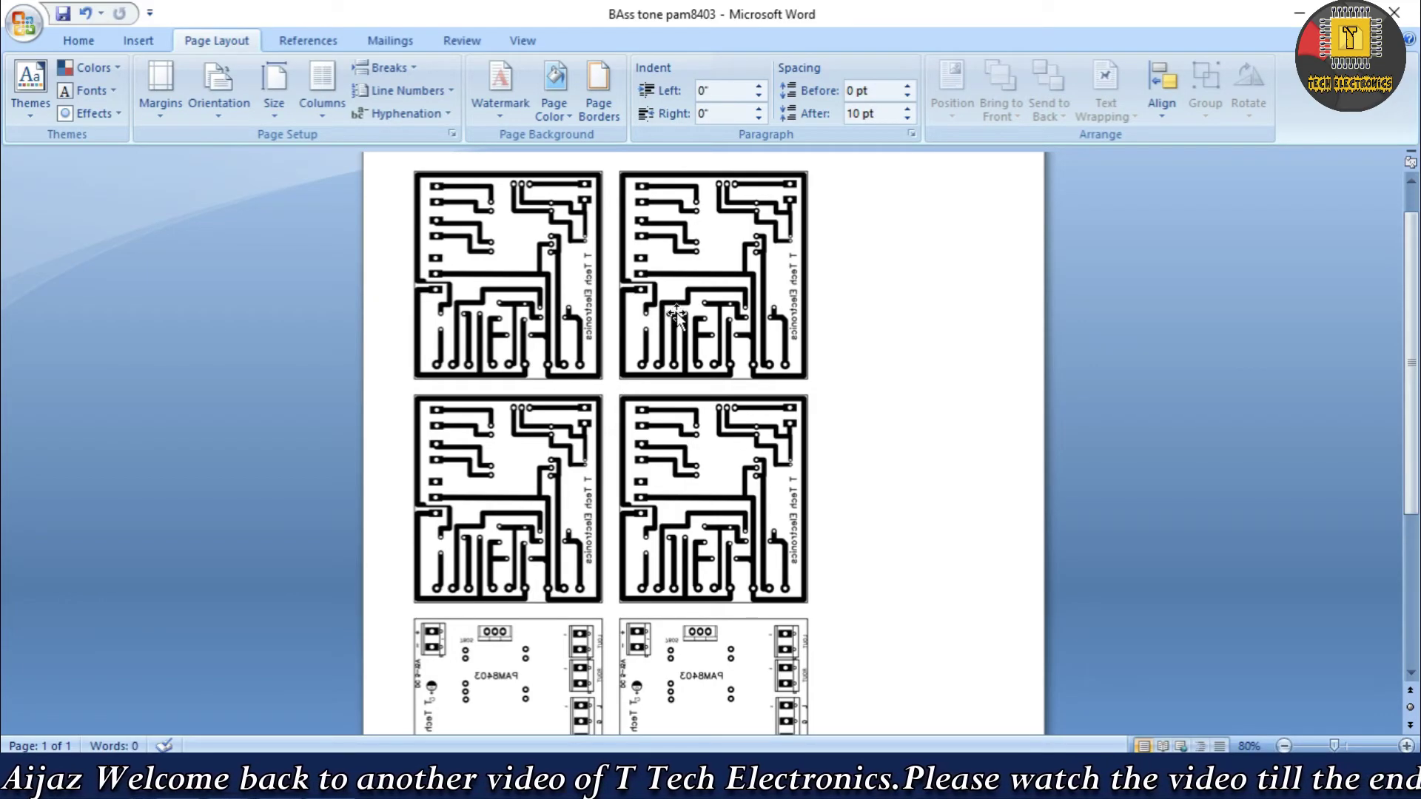
{"action": "scroll", "coordinate": [688, 333], "scroll_direction": "down", "scroll_amount": 3}
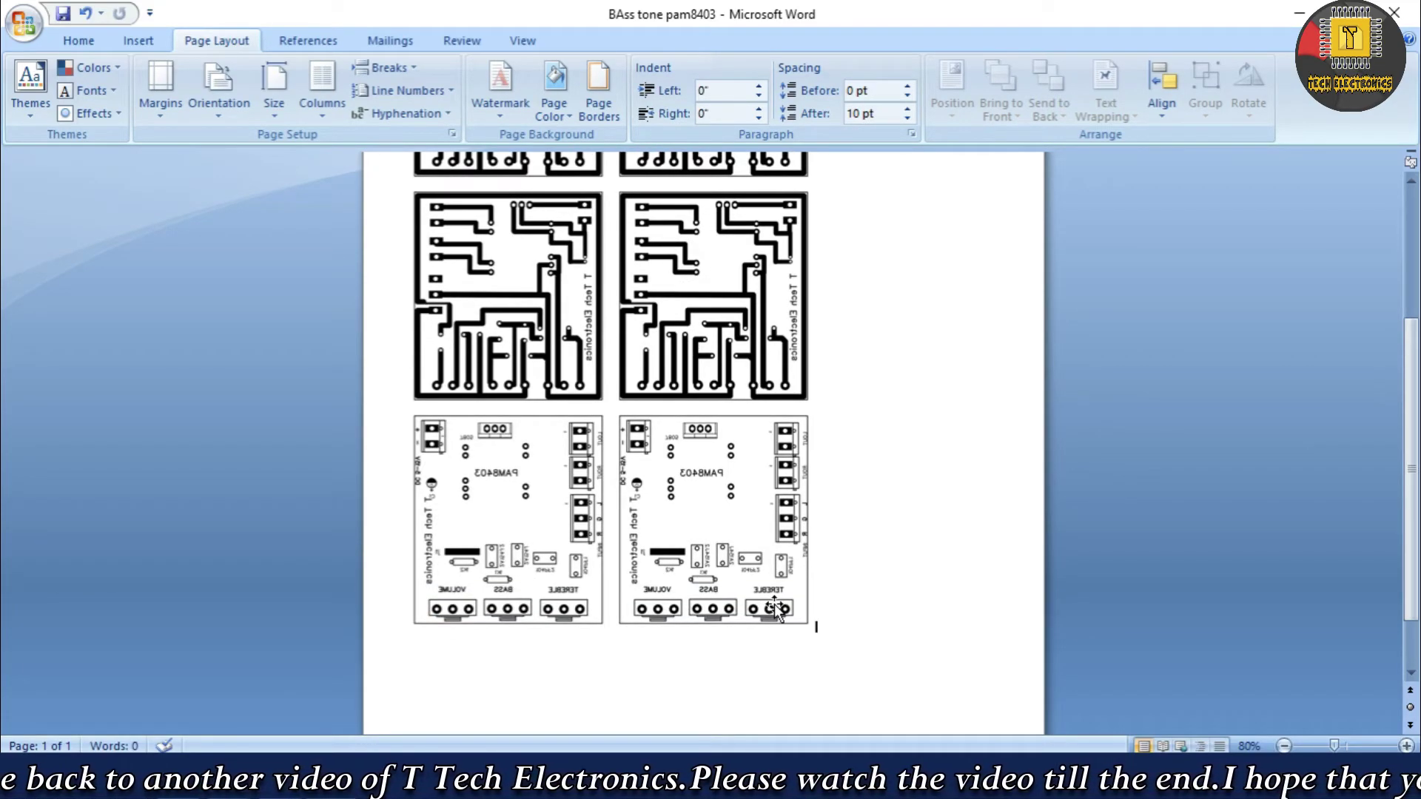
Delete the second bottom layer image in the second row and paste another top silk layer copy after the last image.
{"action": "scroll", "coordinate": [703, 476], "scroll_direction": "up", "scroll_amount": 2}
{"action": "left_click", "coordinate": [704, 477]}
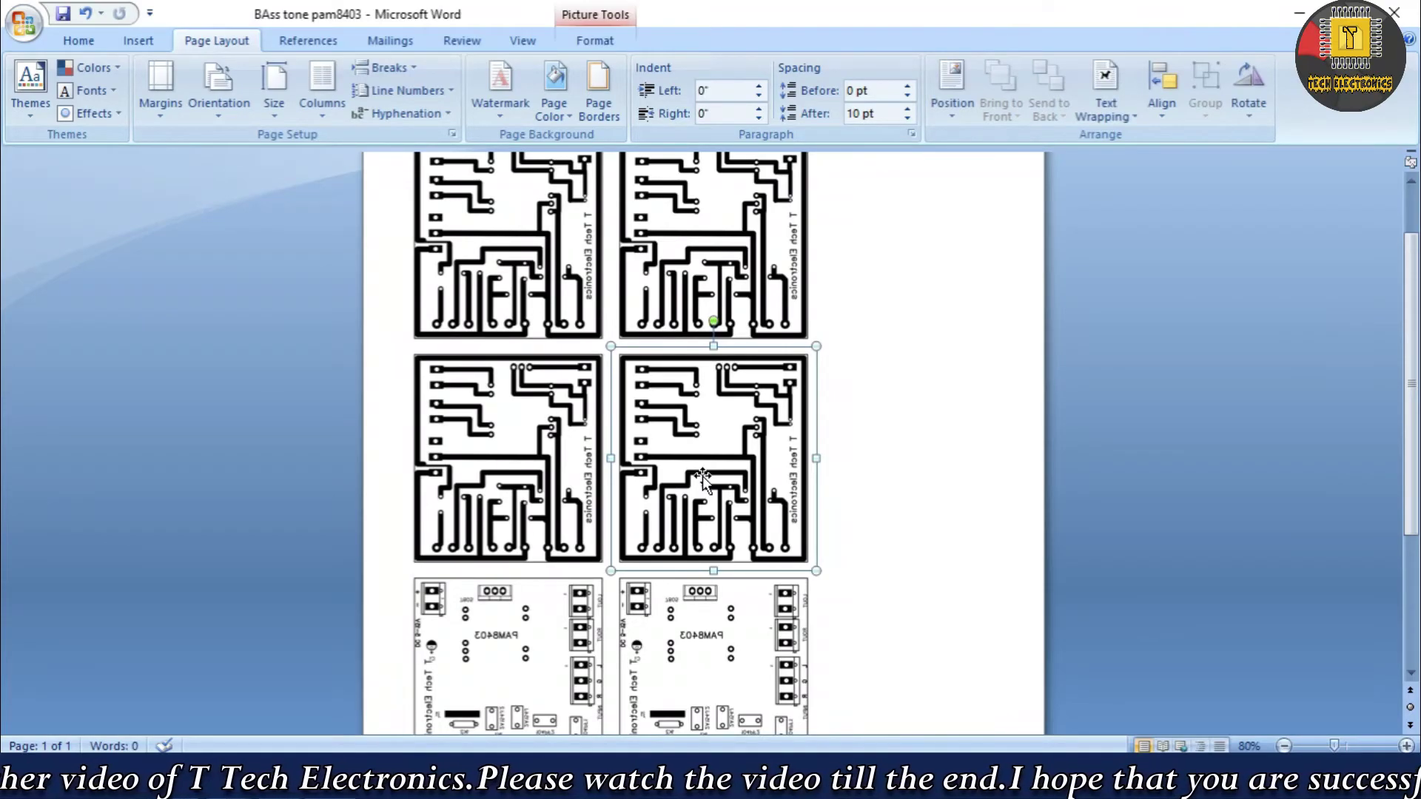
{"action": "key", "text": "Delete"}
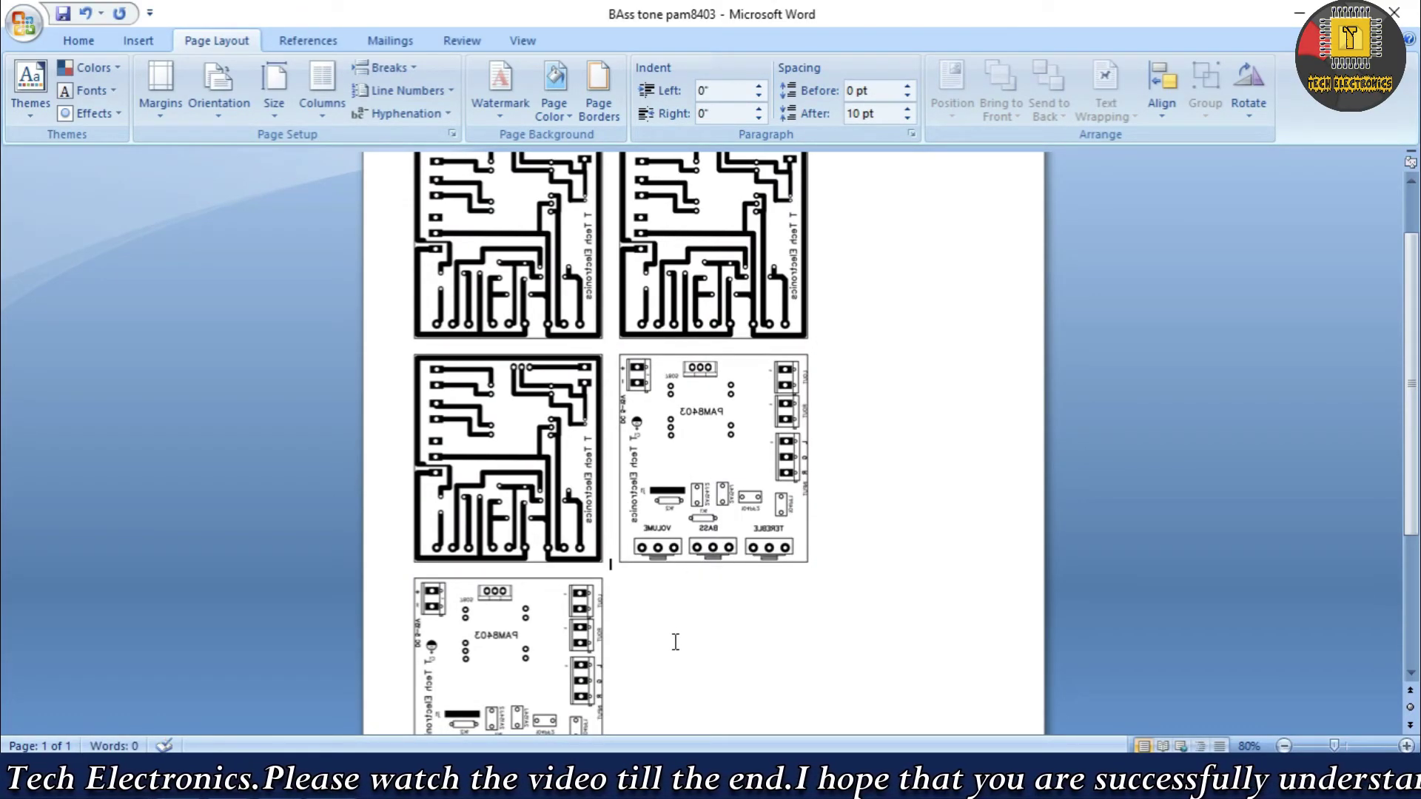
{"action": "scroll", "coordinate": [675, 638], "scroll_direction": "down", "scroll_amount": 3}
{"action": "key", "text": "ctrl+v"}
{"action": "scroll", "coordinate": [650, 592], "scroll_direction": "up", "scroll_amount": 1}
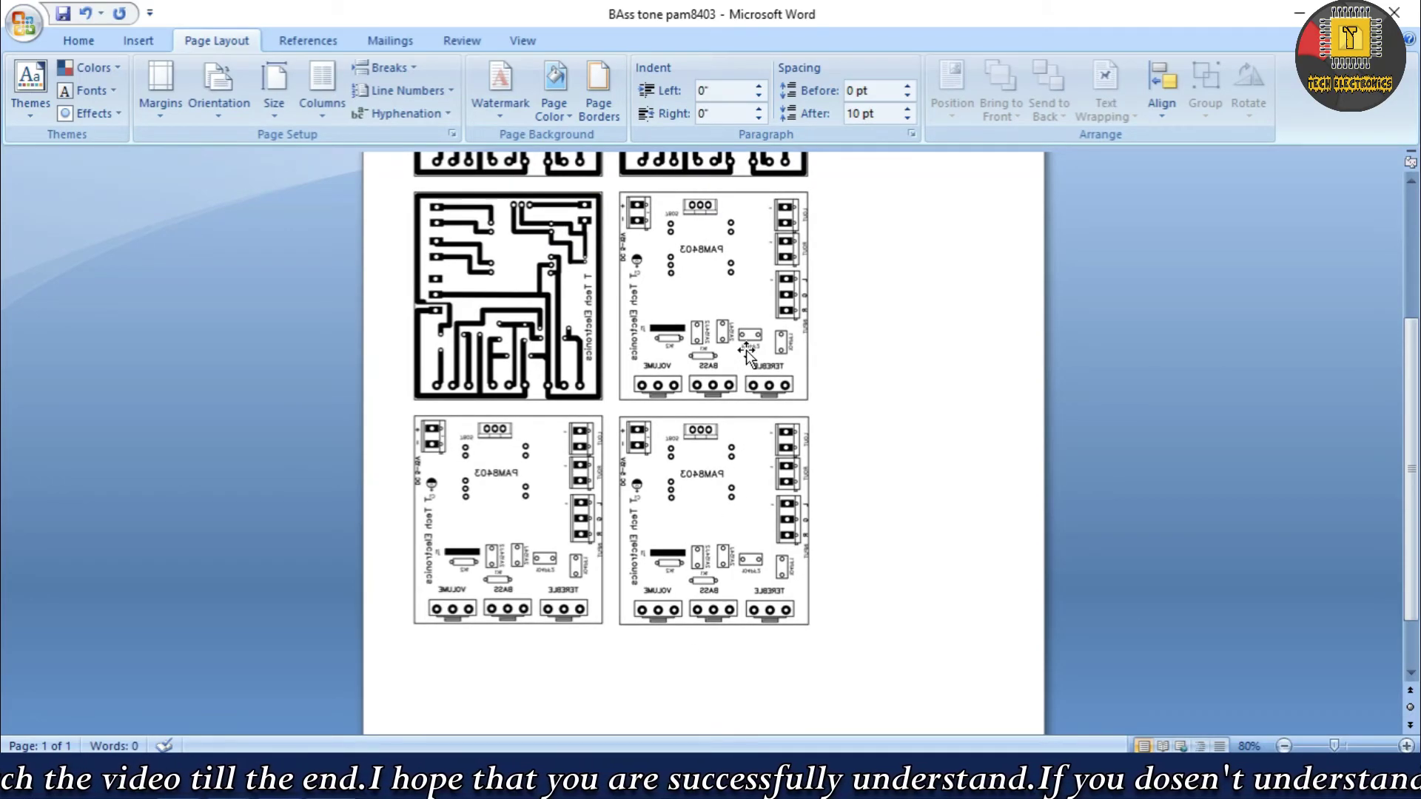
Save the Word document again with the revised arrangement of three bottom layer and three silkscreen images.
{"action": "scroll", "coordinate": [656, 510], "scroll_direction": "up", "scroll_amount": 3}
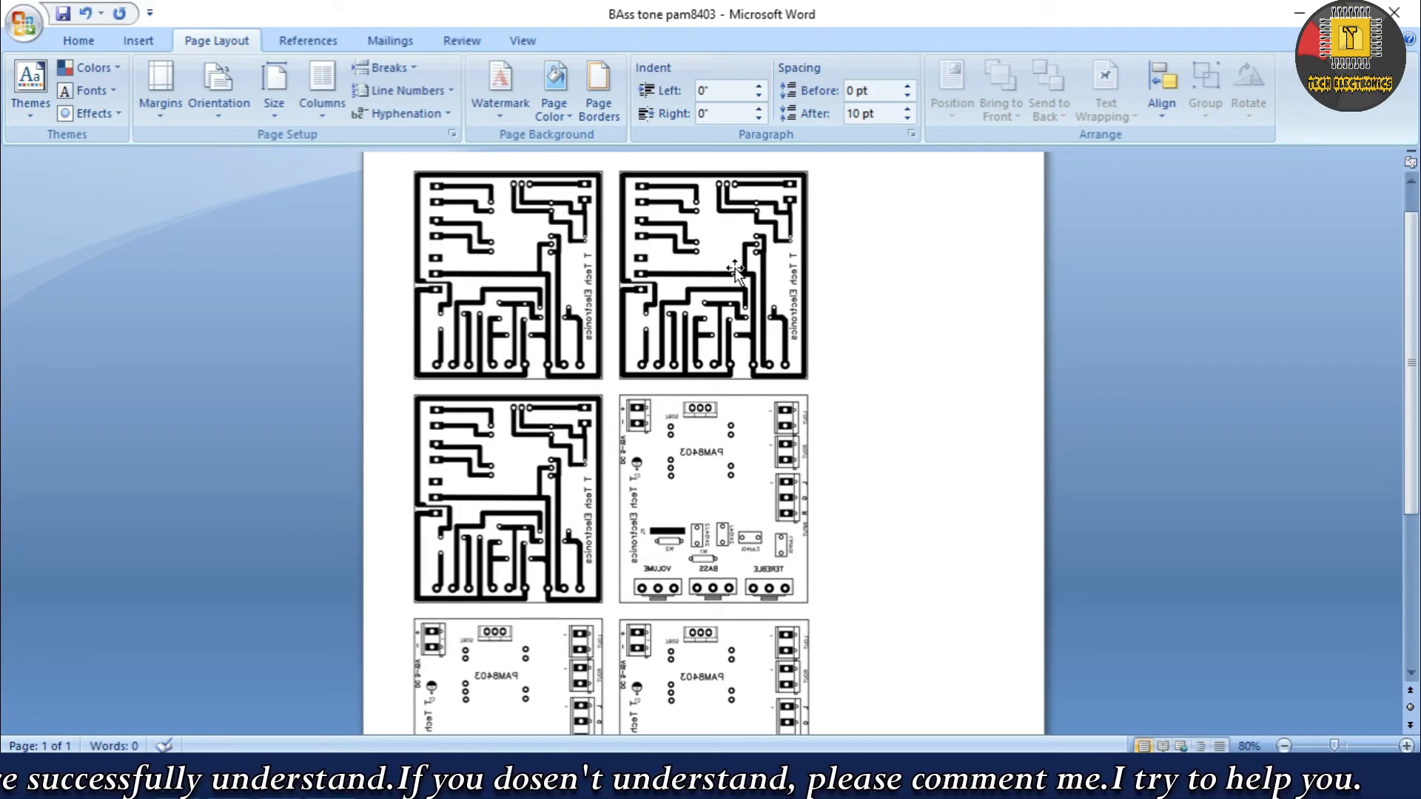
{"action": "left_click", "coordinate": [23, 24]}
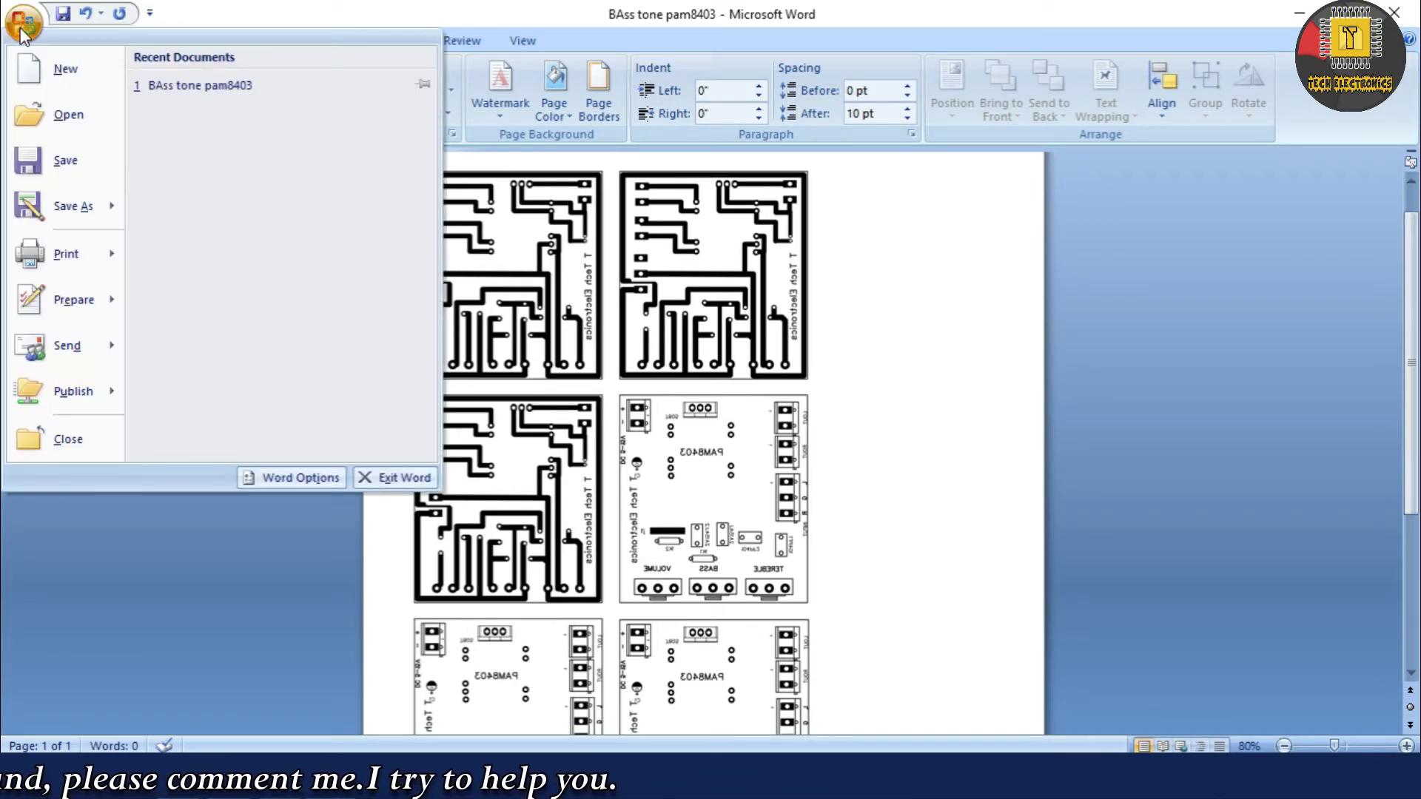
{"action": "left_click", "coordinate": [53, 164]}
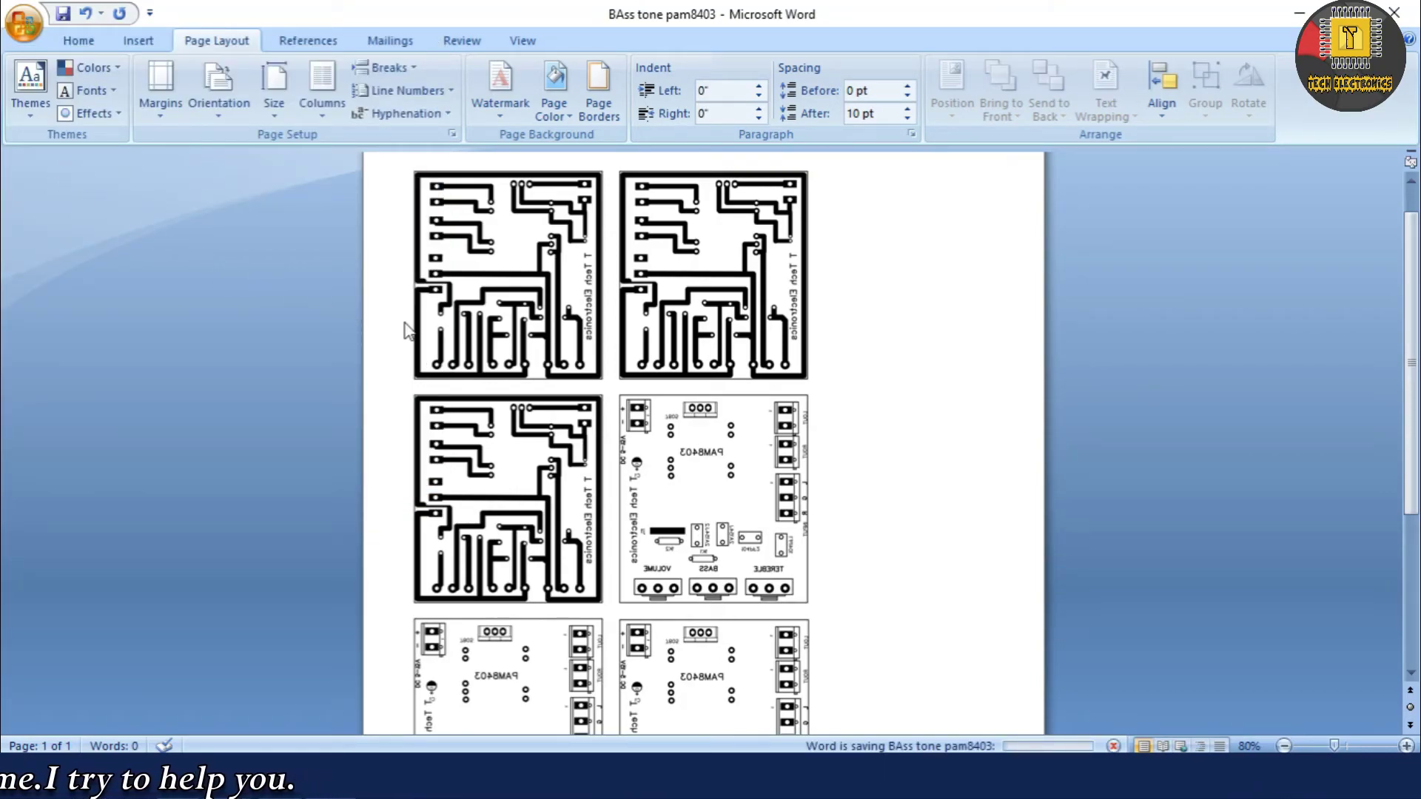